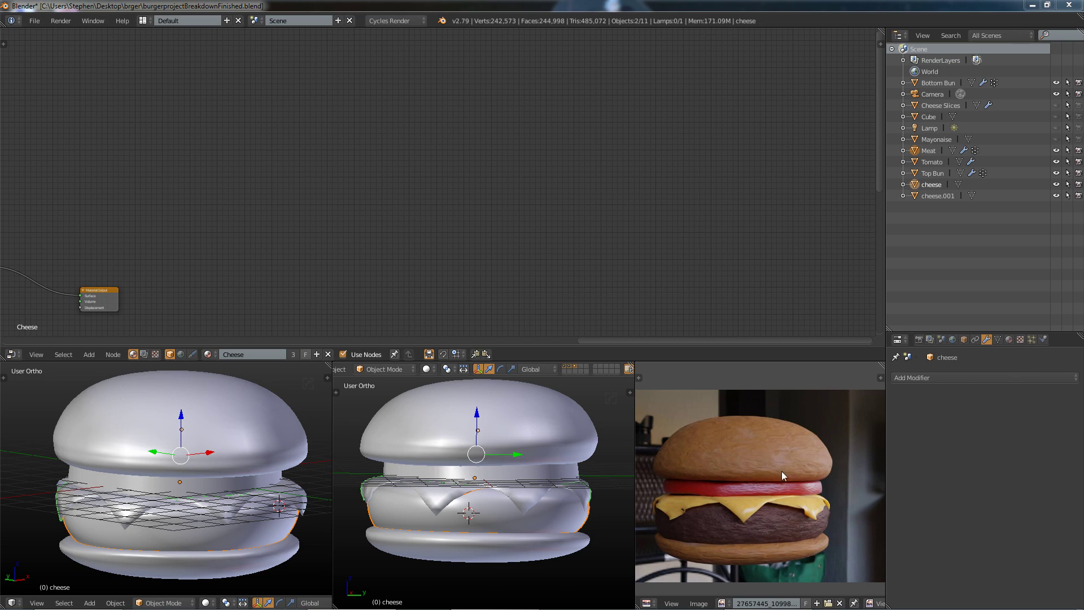
Step: Enlarge the burger reference photo and switch the 3D viewport beneath the node editor to Rendered shading
scroll(782, 470, "up", 3)
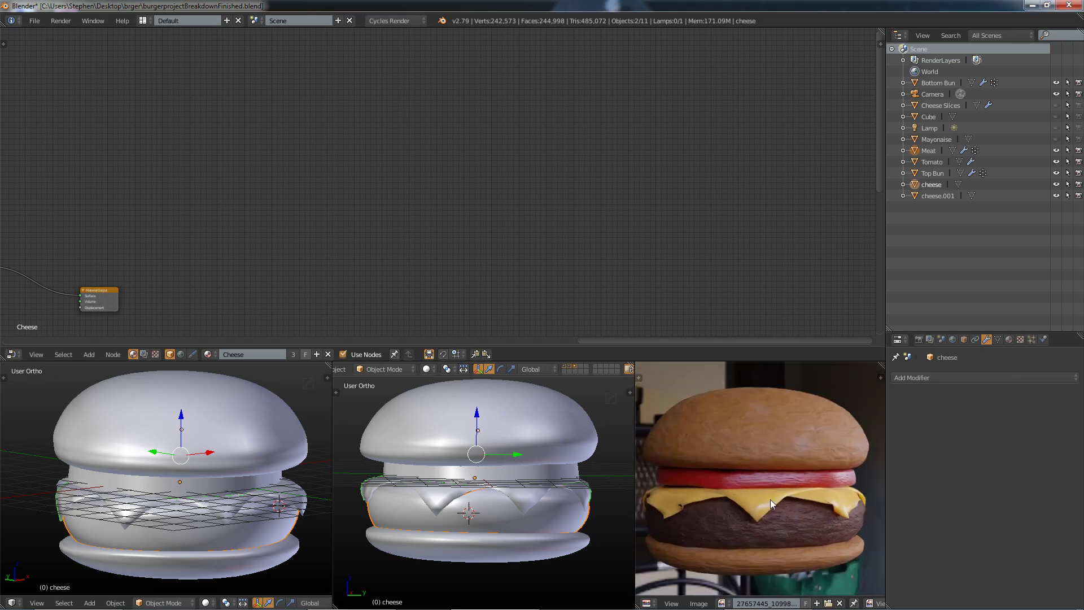
scroll(770, 499, "left", 1, "ctrl")
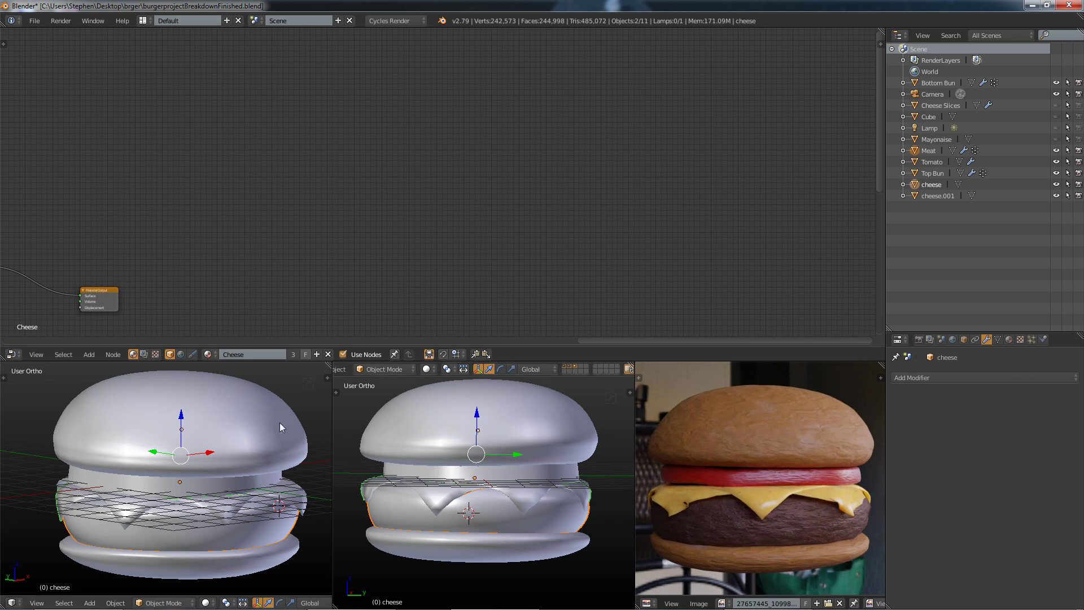
key("shift+z")
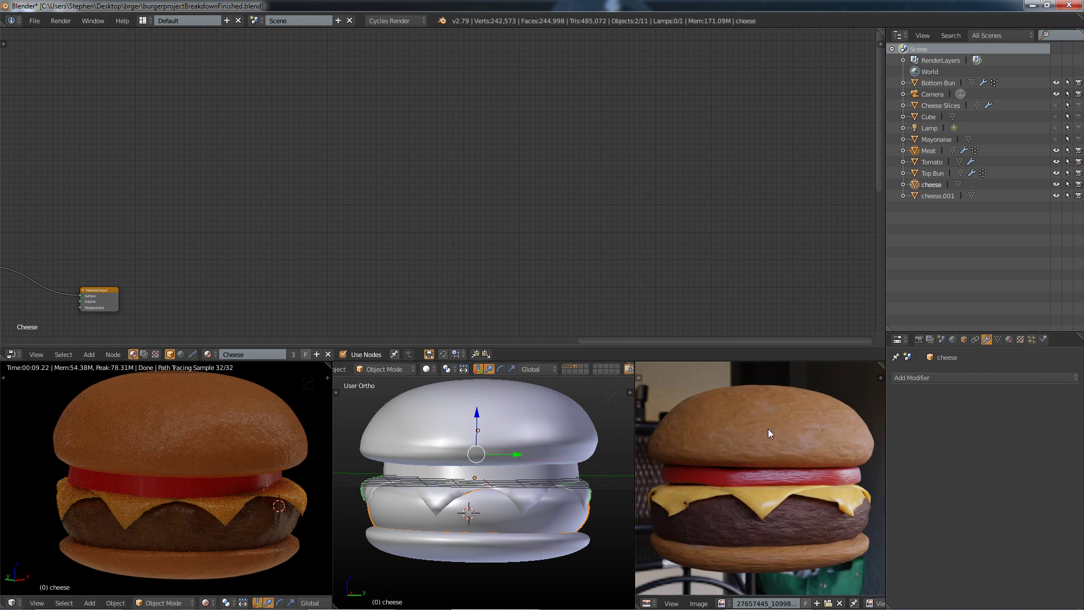
Step: Examine the rendered bun, tomato, cheese and meat materials up close and compare them with the reference photo
scroll(202, 428, "up", 5)
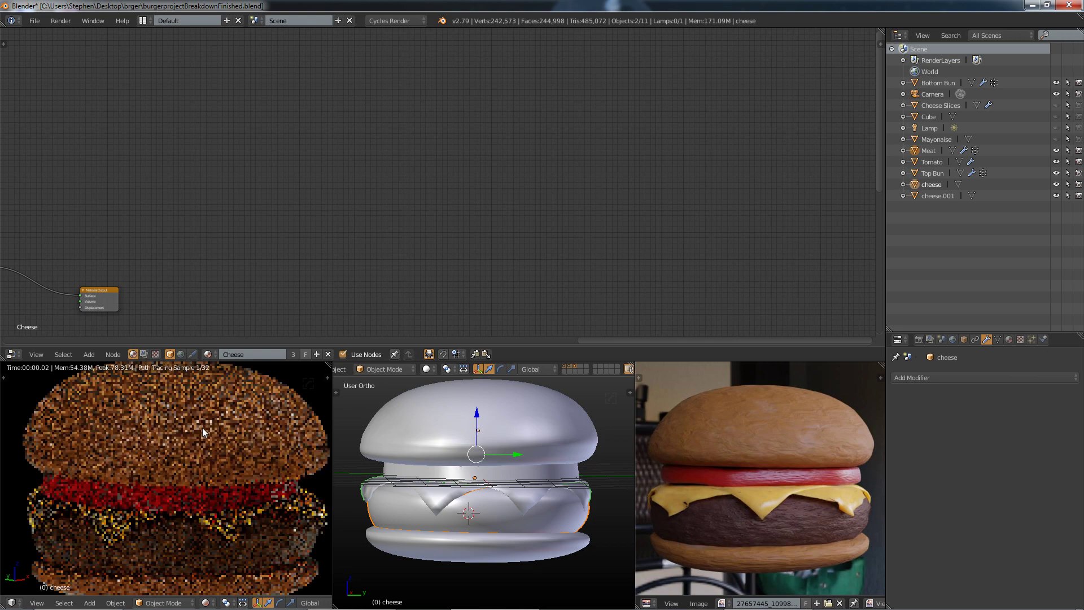
left_click(198, 448)
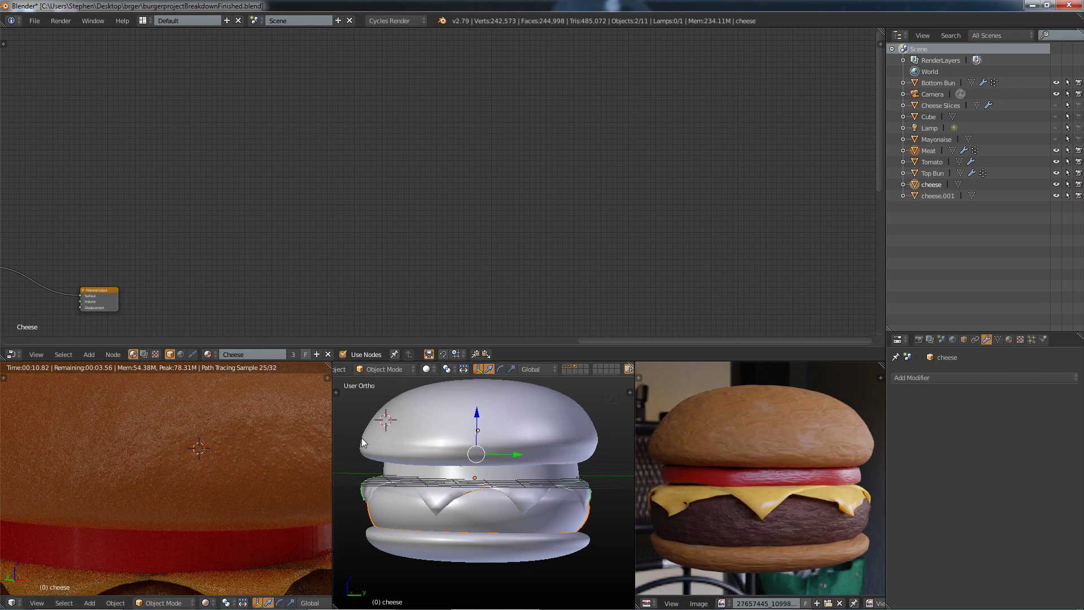
scroll(216, 537, "down", 4)
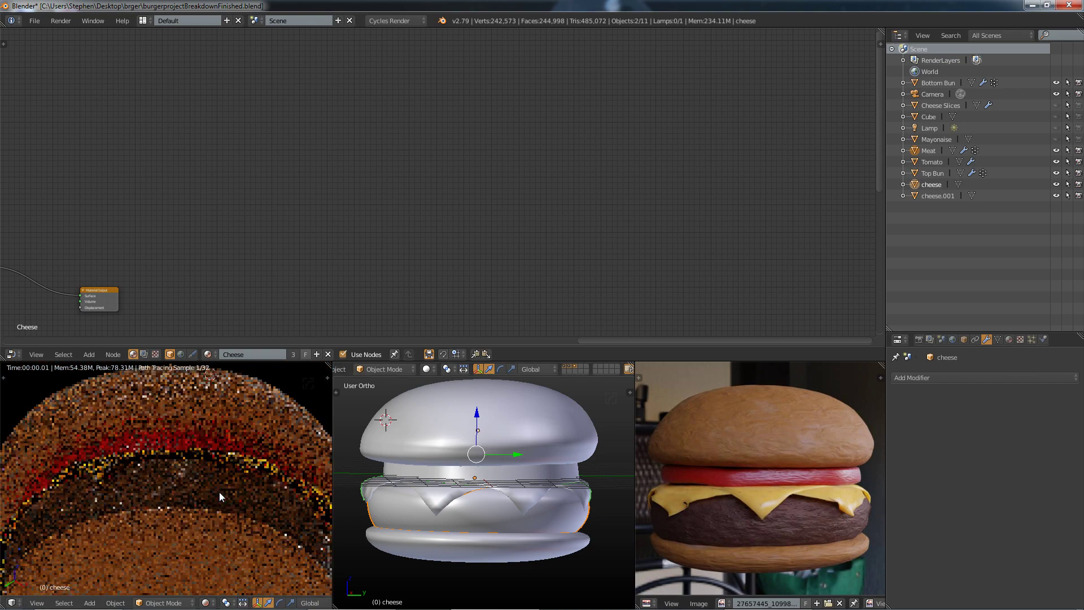
scroll(216, 536, "up", 3)
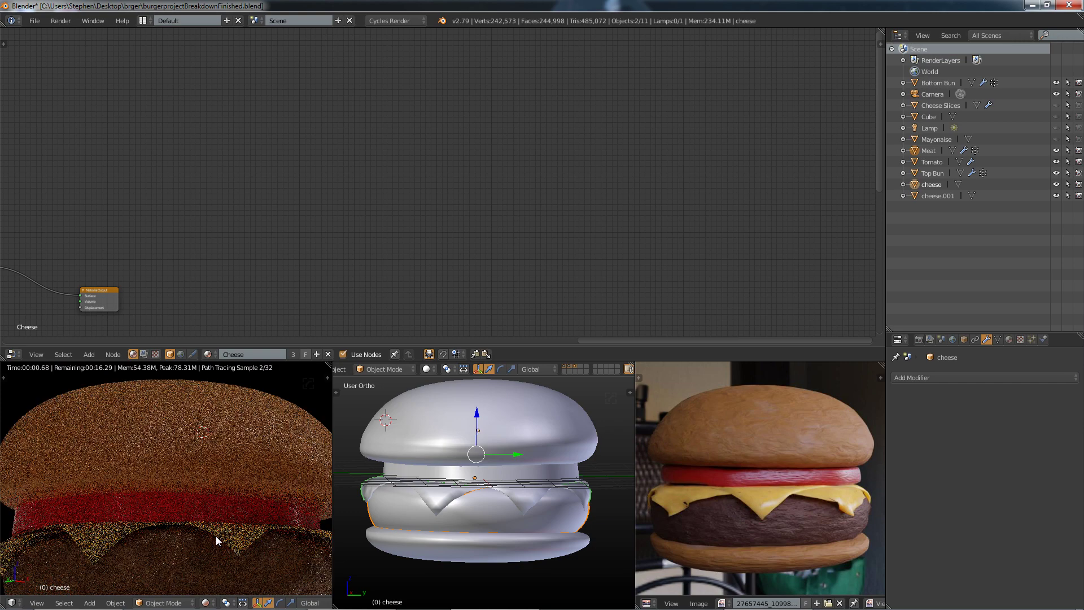
scroll(216, 537, "up", 4)
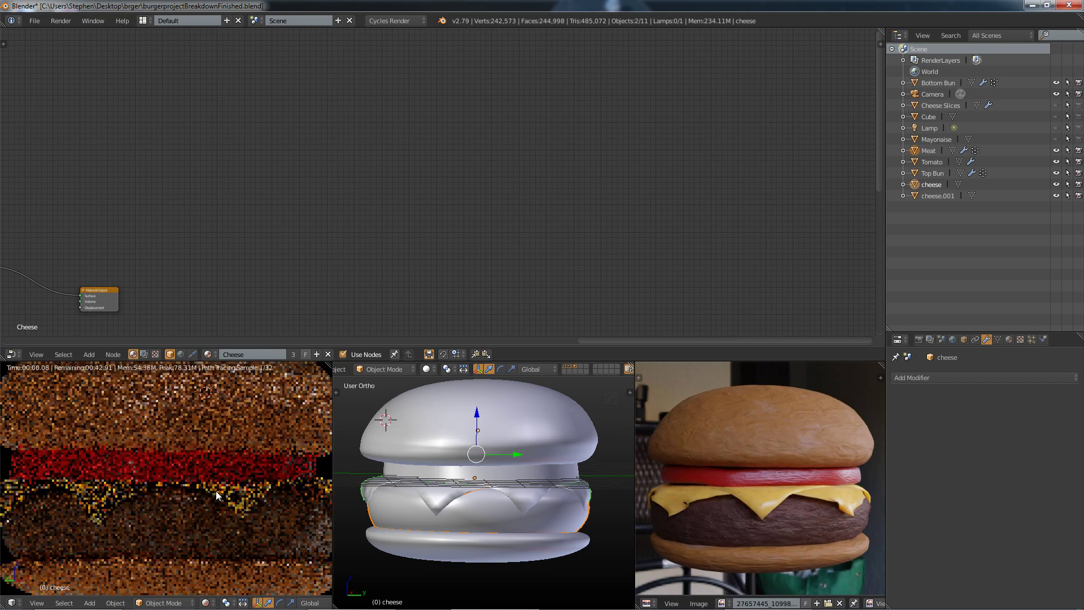
scroll(216, 495, "up", 1)
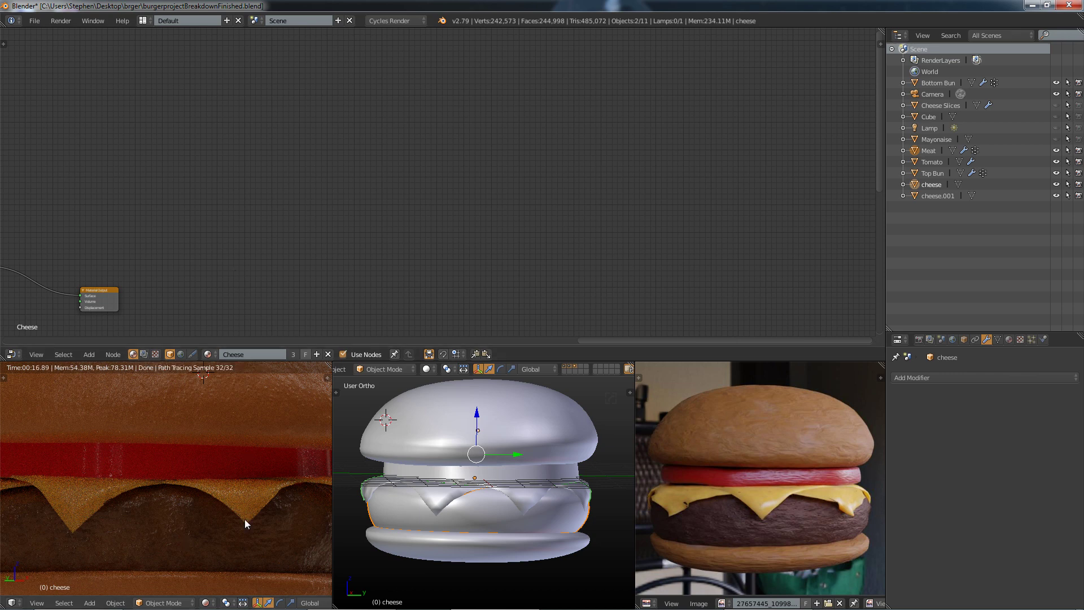
scroll(229, 520, "down", 5)
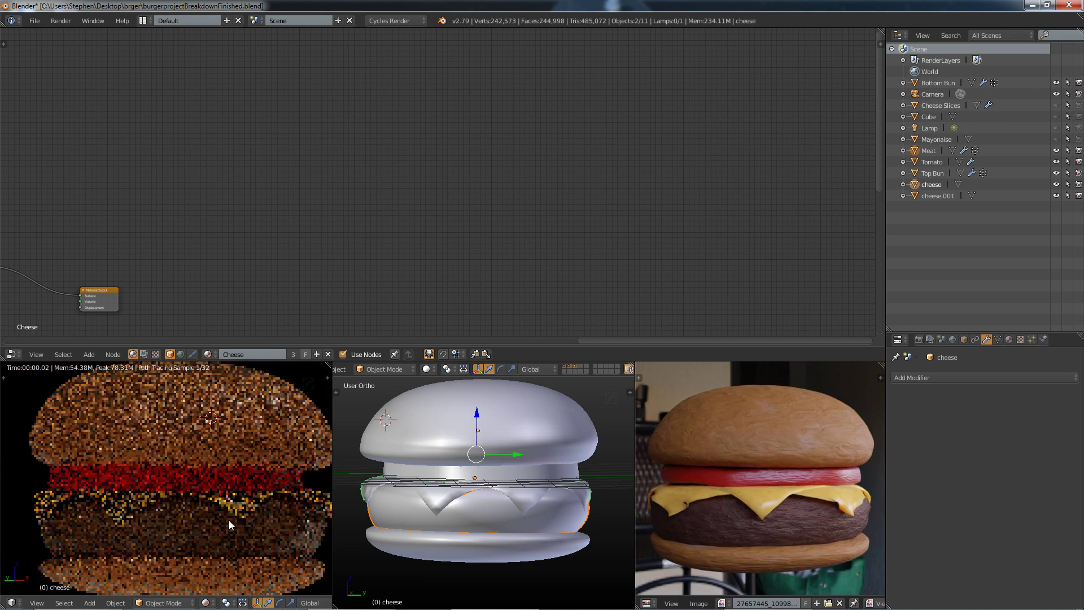
scroll(223, 496, "down", 2, "shift")
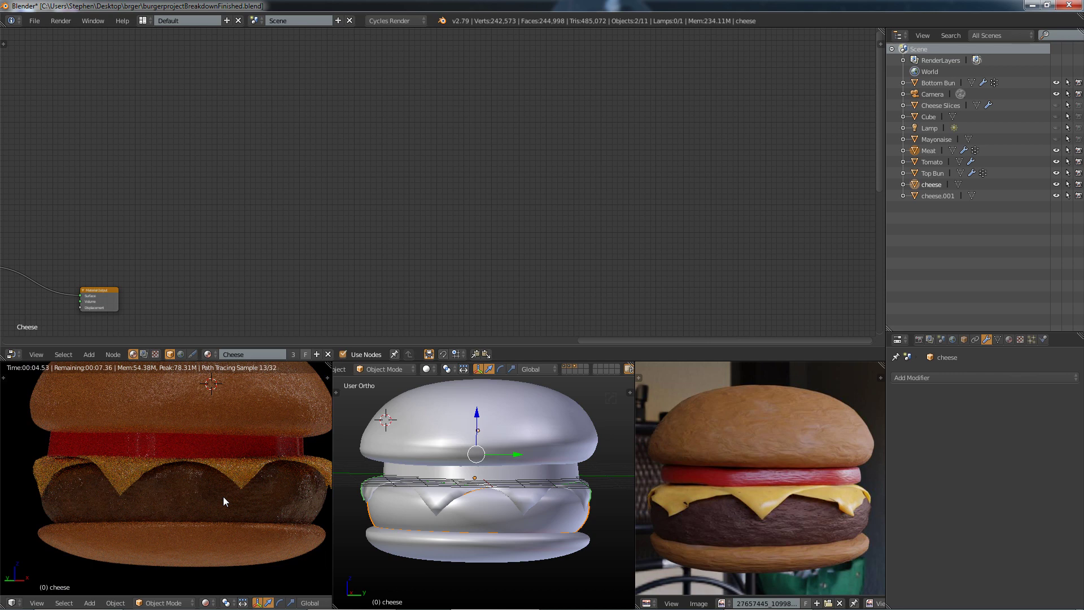
scroll(208, 515, "down", 2)
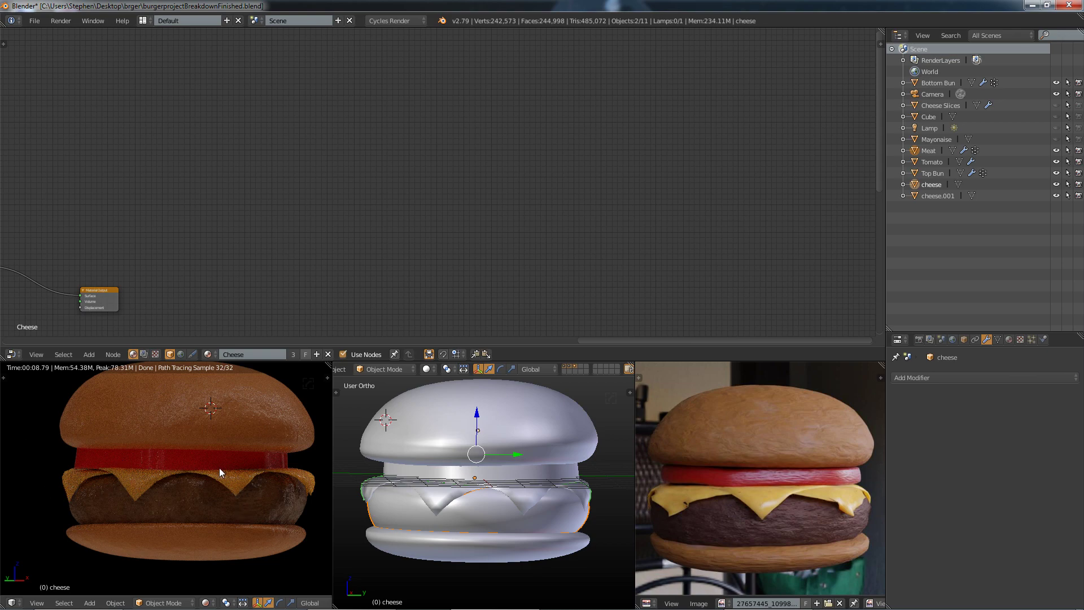
middle_click_drag(238, 496, 176, 482)
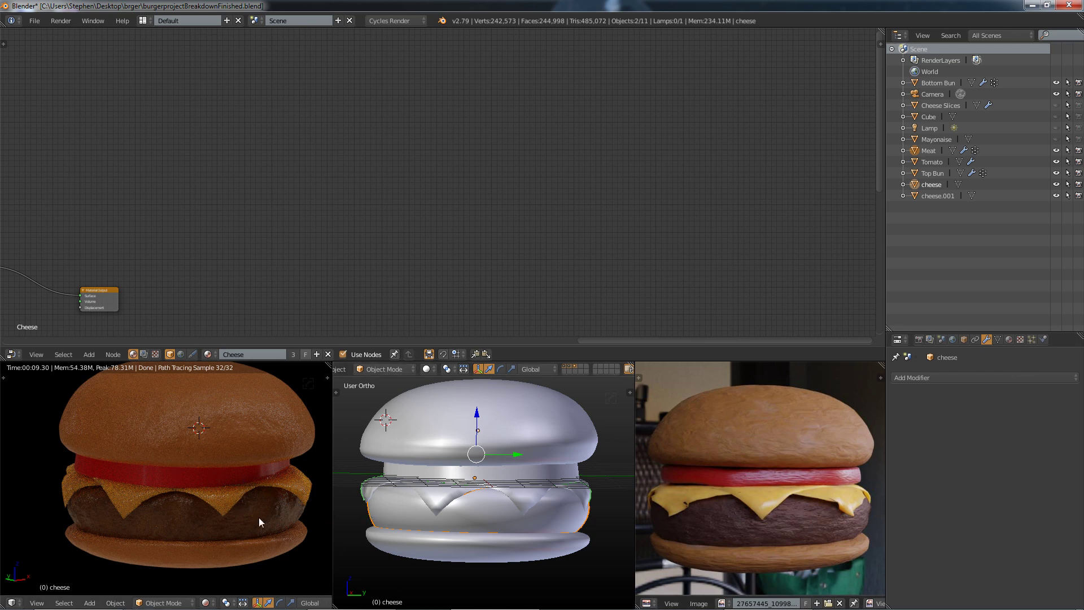
Step: Select the Top Bun, frame its whole bun material node tree and enlarge the node editor area
right_click(239, 408)
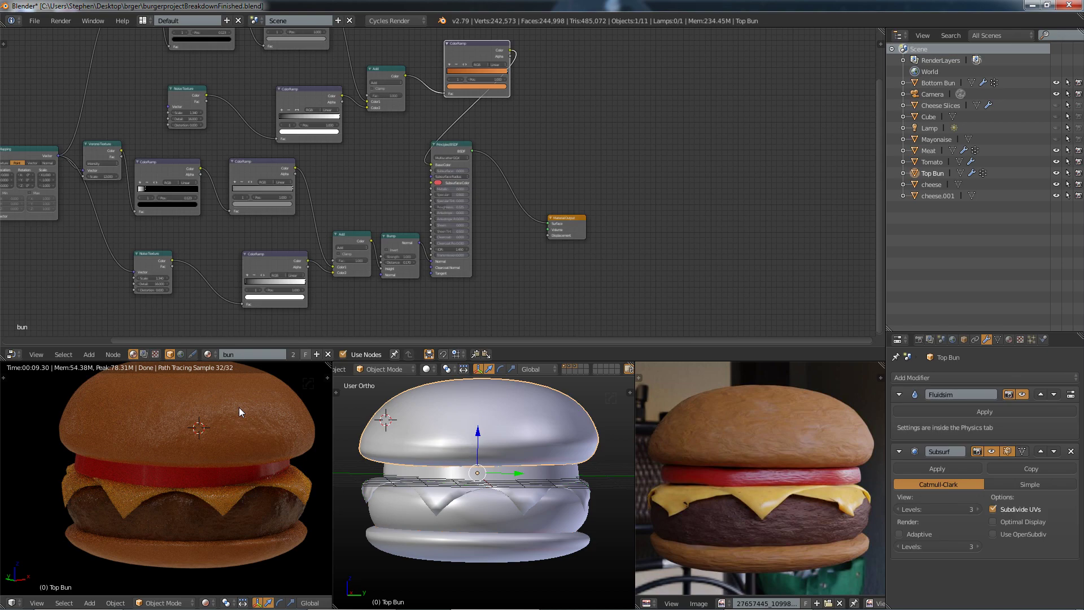
key("Home")
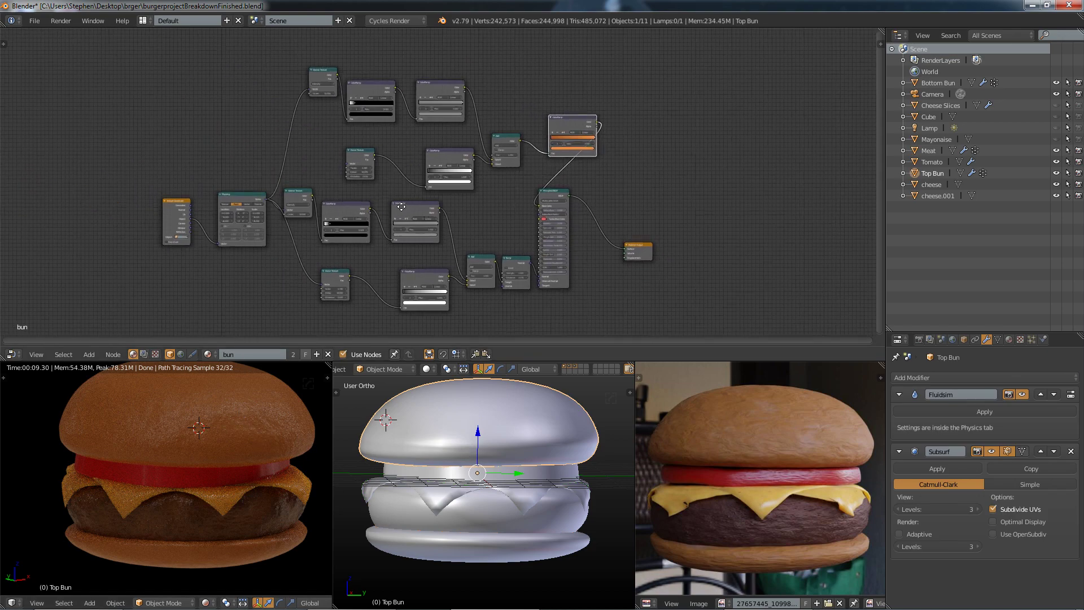
scroll(402, 211, "up", 2)
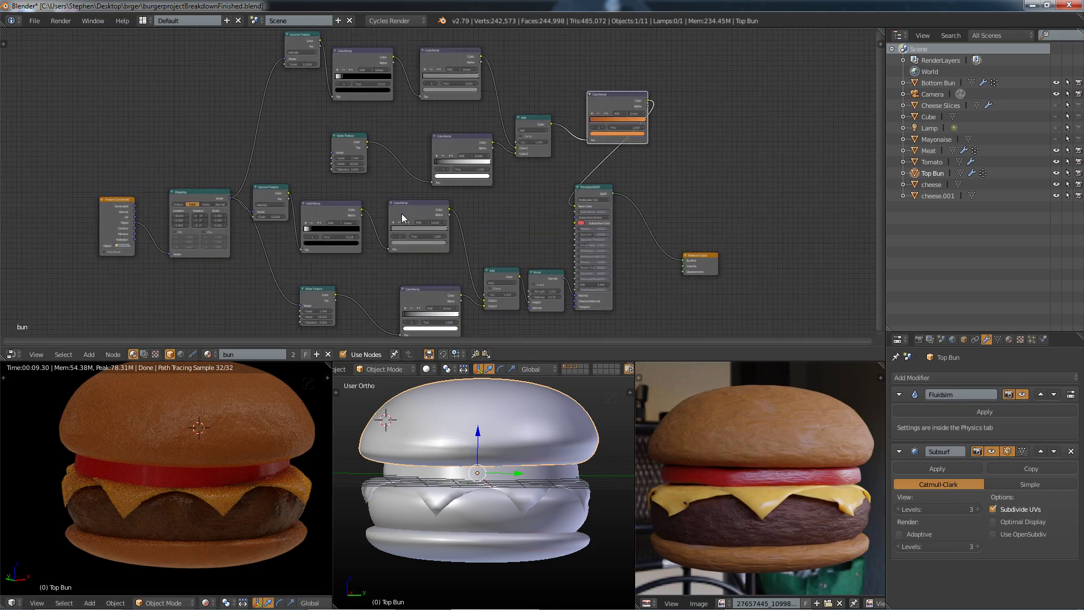
left_click_drag(706, 348, 711, 410)
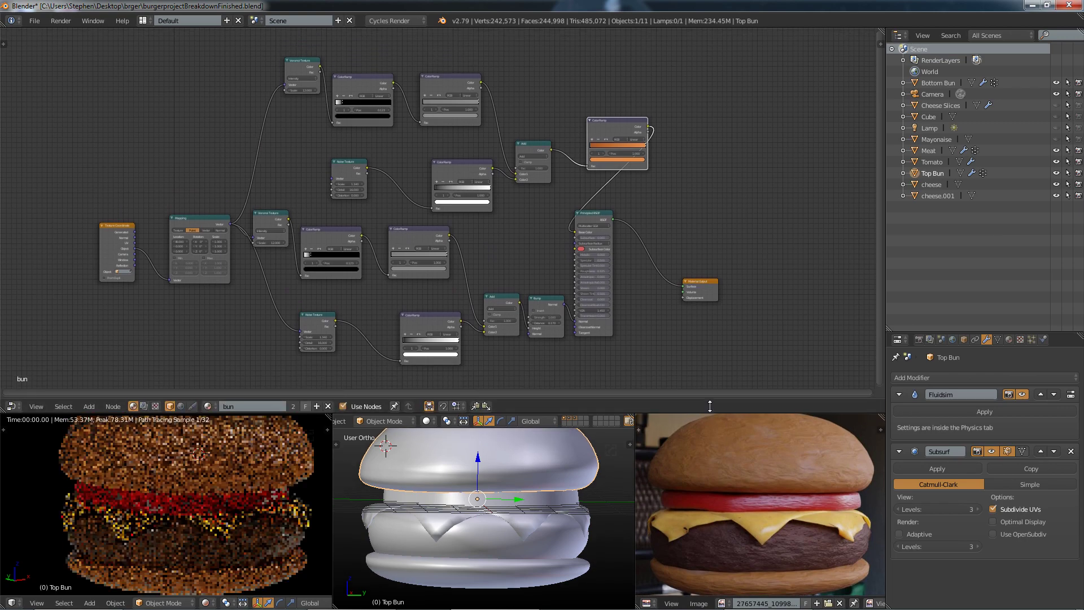
Step: Spread out the bun material nodes by moving the Material Output, the Principled BSDF and the lower Voronoi Texture apart
left_click_drag(700, 278, 792, 227)
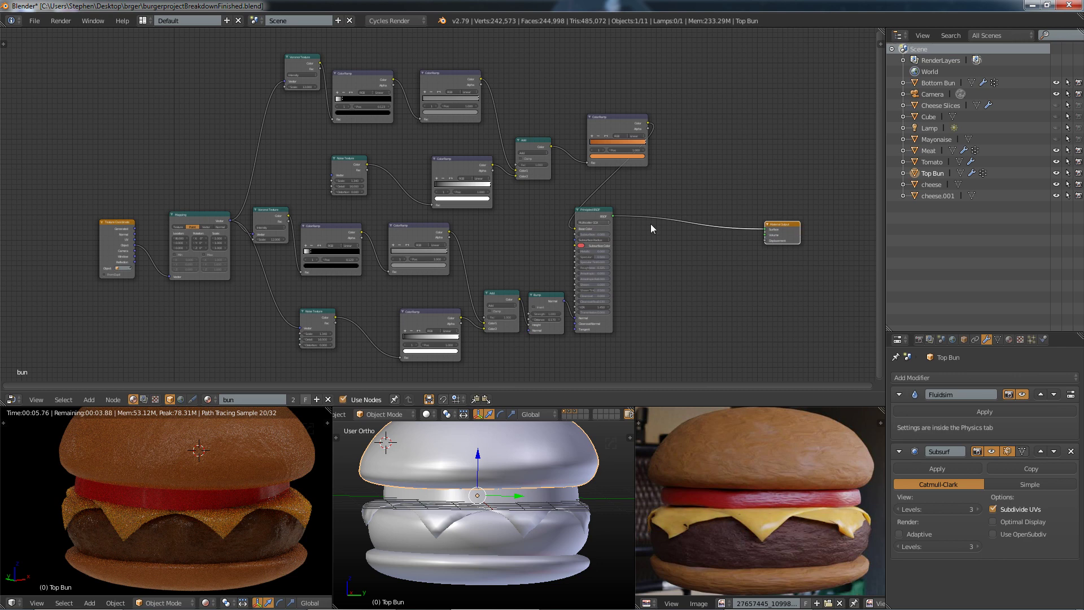
left_click_drag(590, 210, 658, 217)
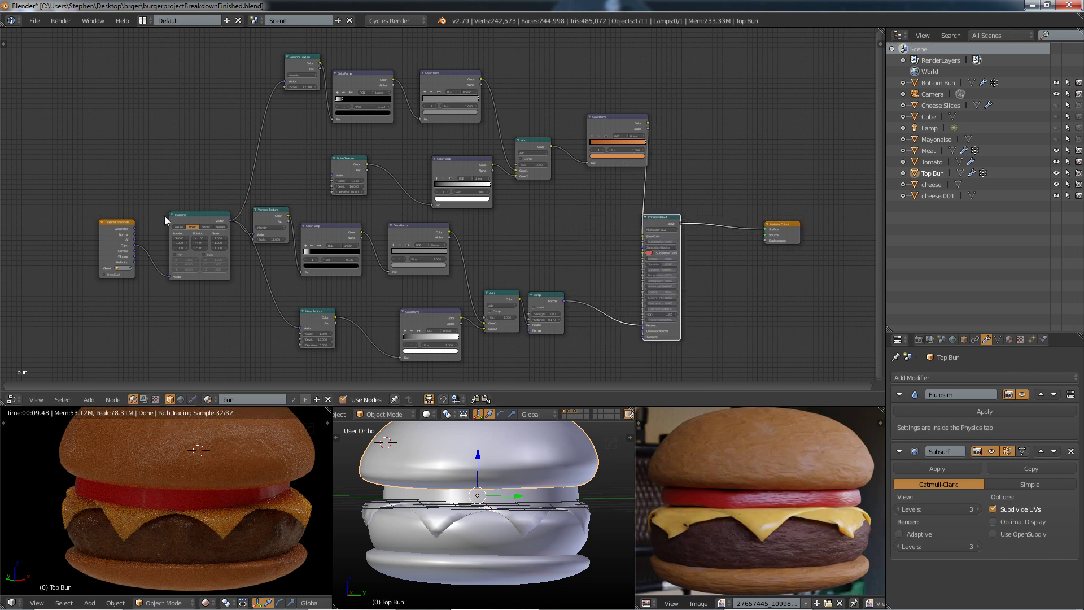
left_click_drag(266, 210, 270, 201)
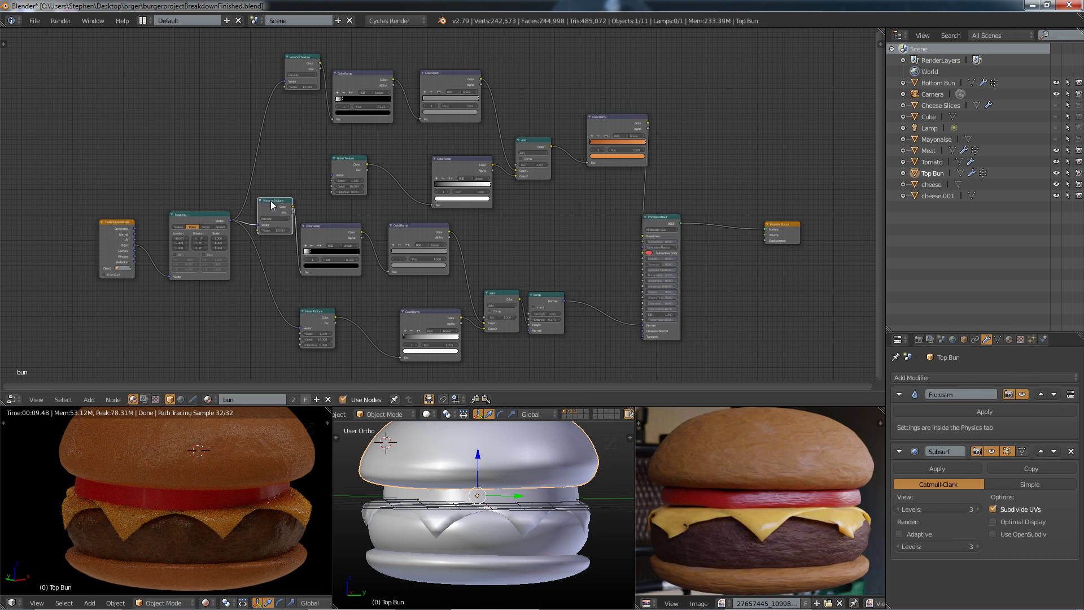
scroll(290, 206, "up", 2)
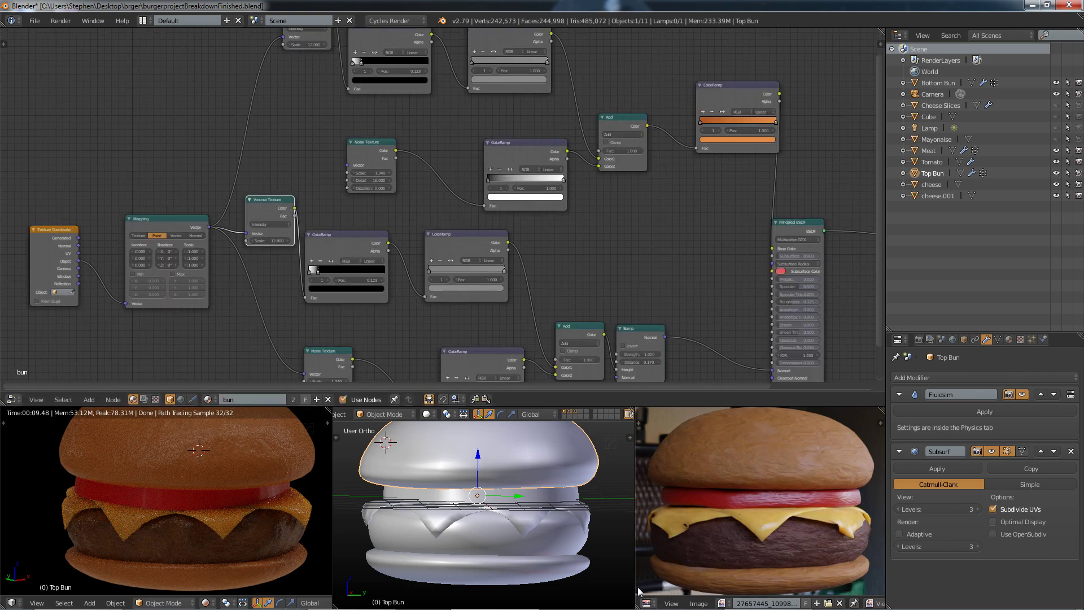
Step: Load the sesame-seed burger photo (https_%2F%2Fblue...) as the reference image and compare it with the burger model
left_click(646, 603)
left_click(706, 602)
left_click(722, 603)
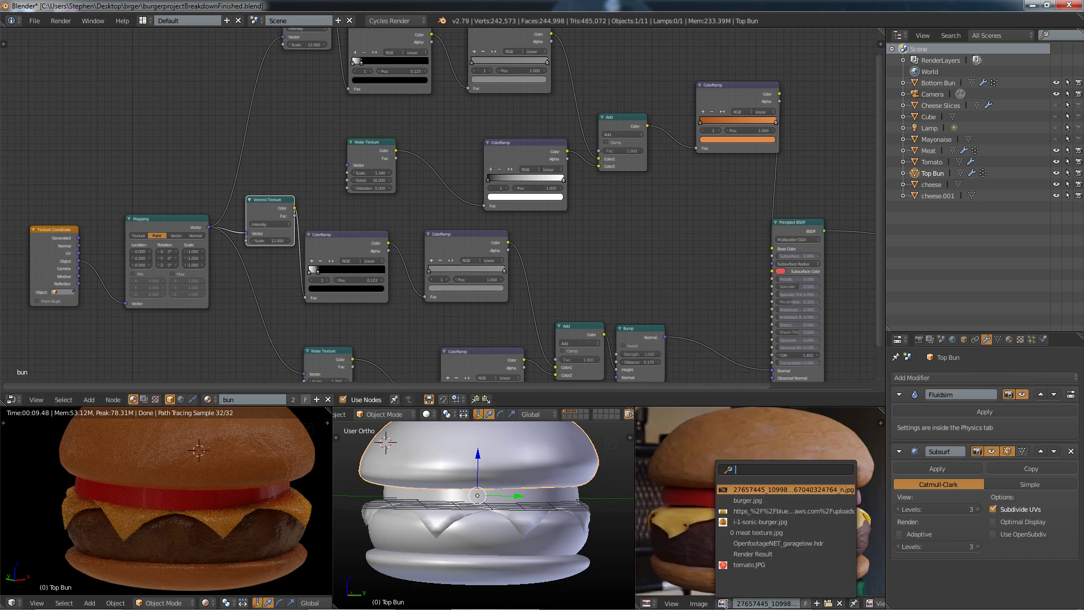
left_click(731, 510)
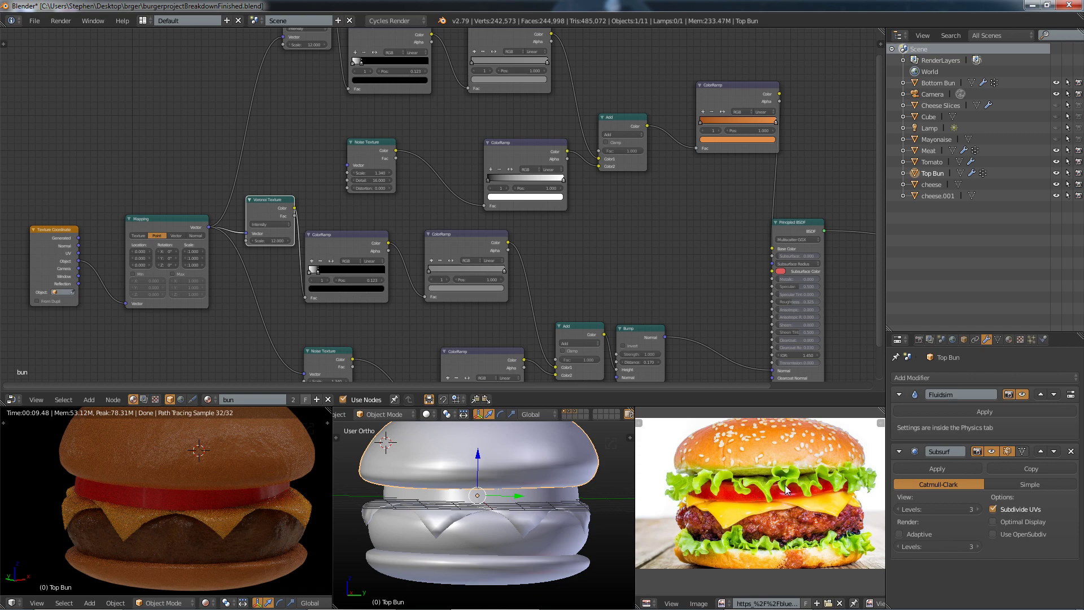
scroll(489, 516, "up", 1)
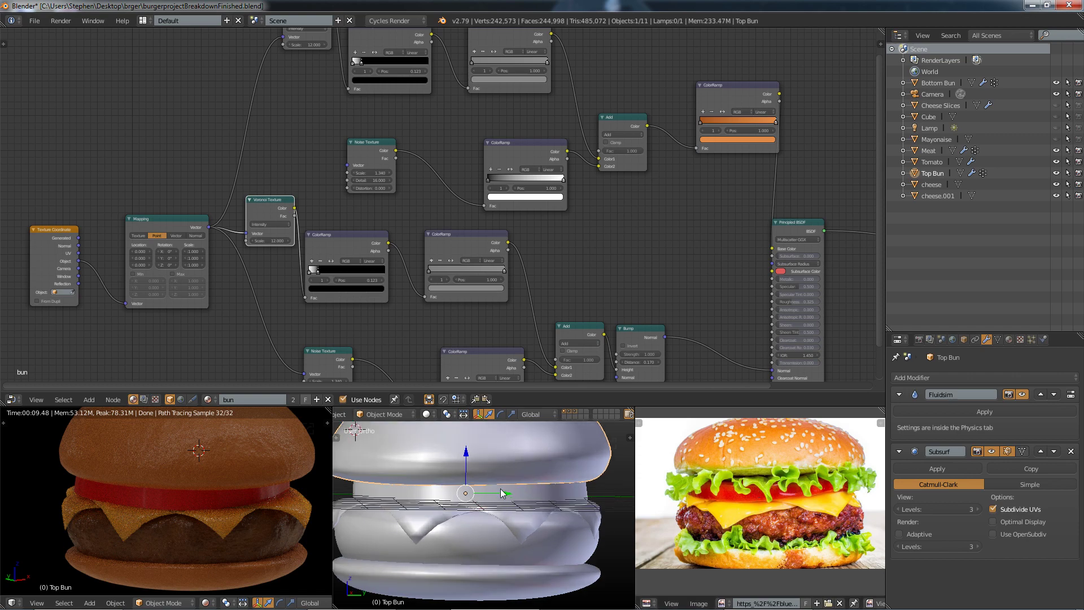
scroll(468, 517, "down", 2)
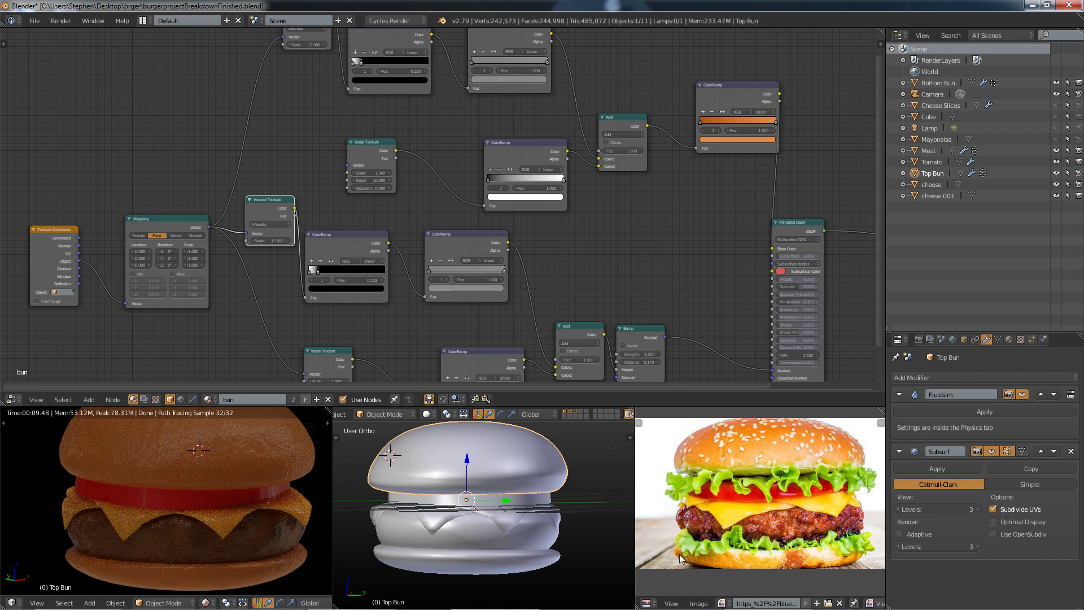
Step: Switch the reference image to i-1-sonic-burger.jpg and examine the top bun's surface up close
left_click(722, 603)
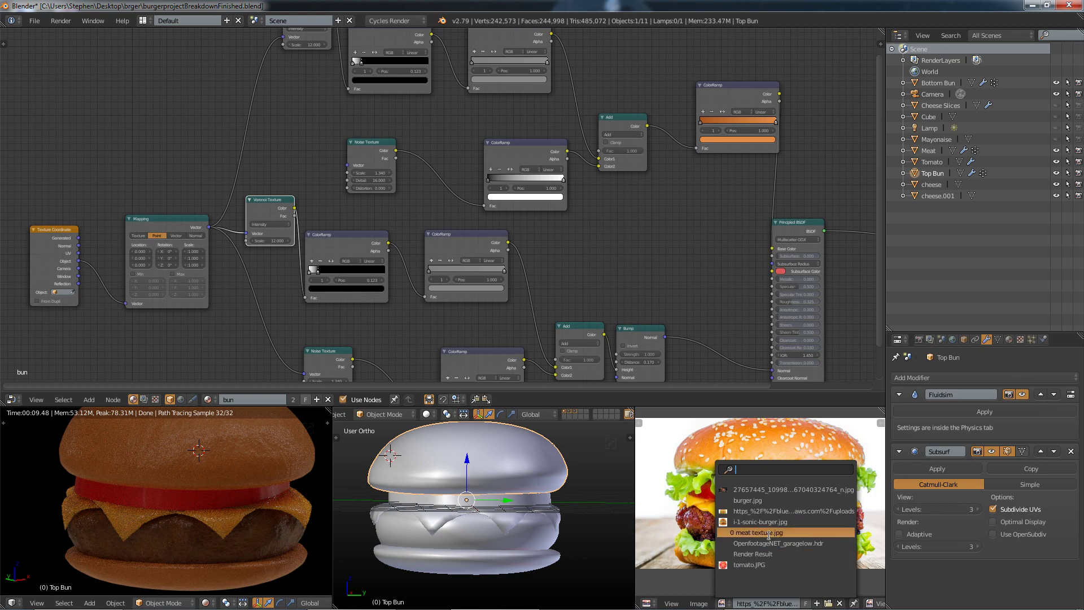
left_click(750, 522)
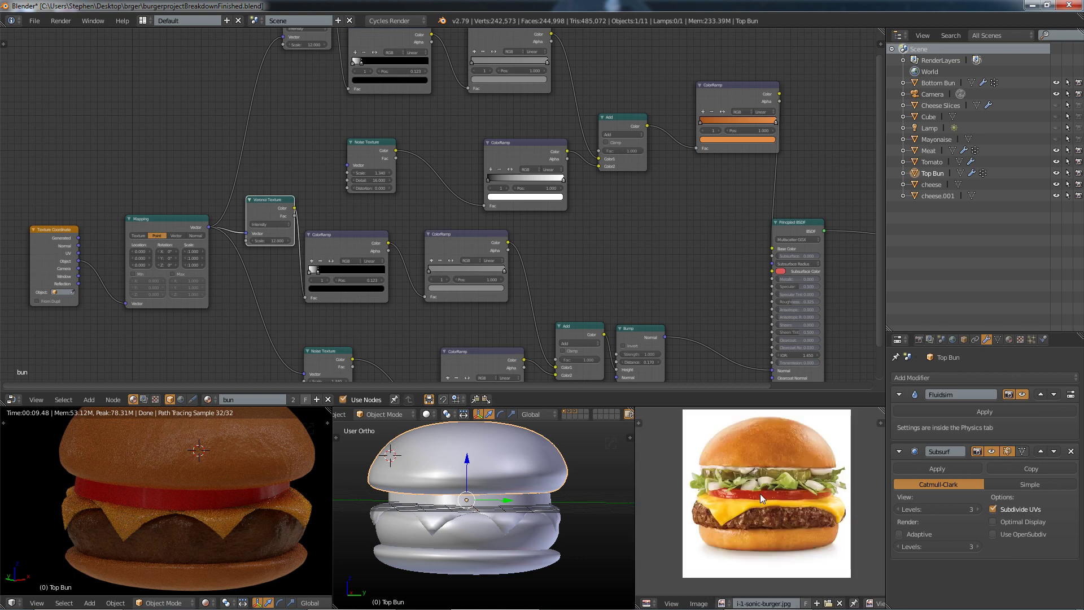
scroll(760, 493, "up", 2)
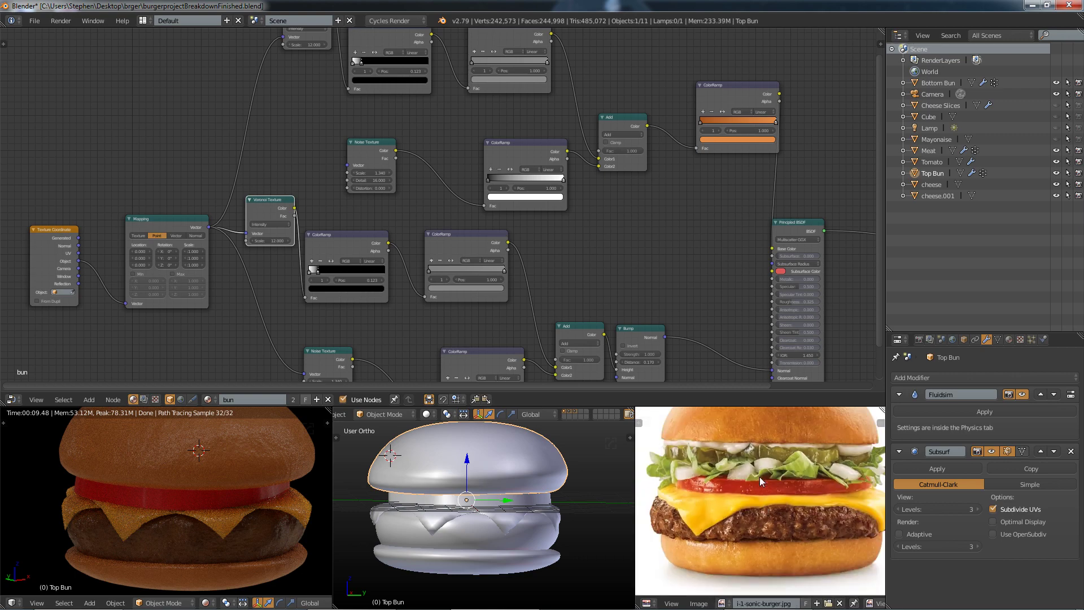
scroll(757, 469, "up", 3)
scroll(743, 432, "up", 2)
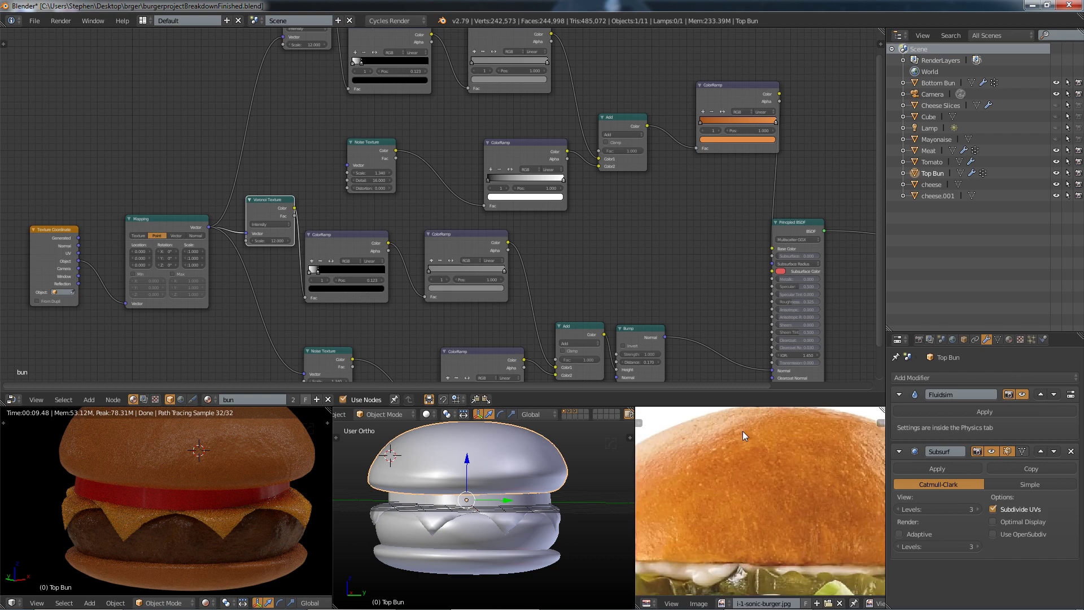
scroll(744, 434, "down", 1)
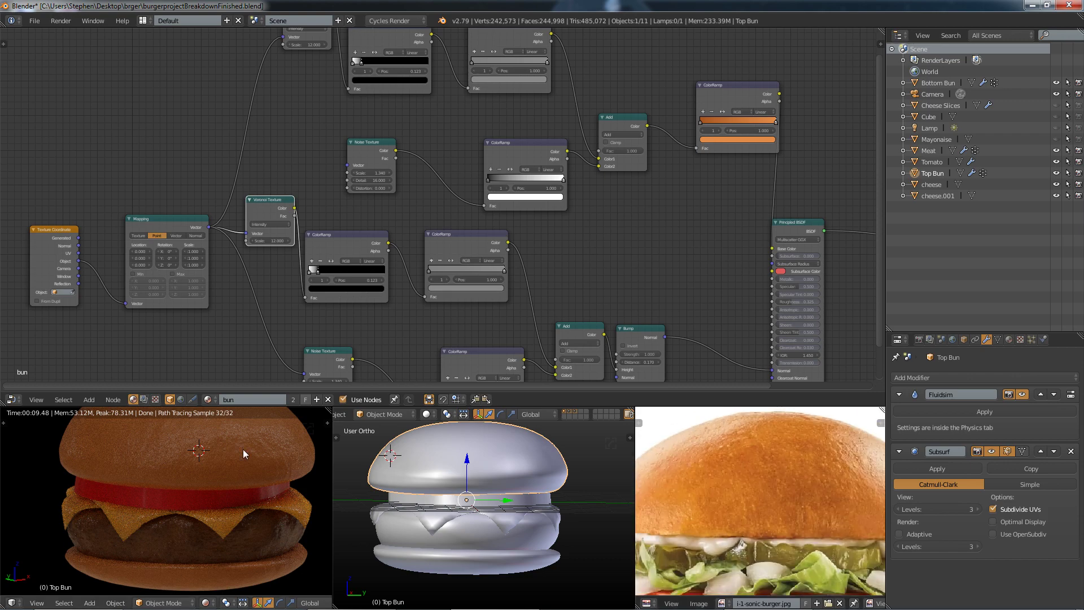
Step: Switch the reference image back to the sesame-seed burger photo and show its bun, lettuce, cheese and meat
left_click(722, 603)
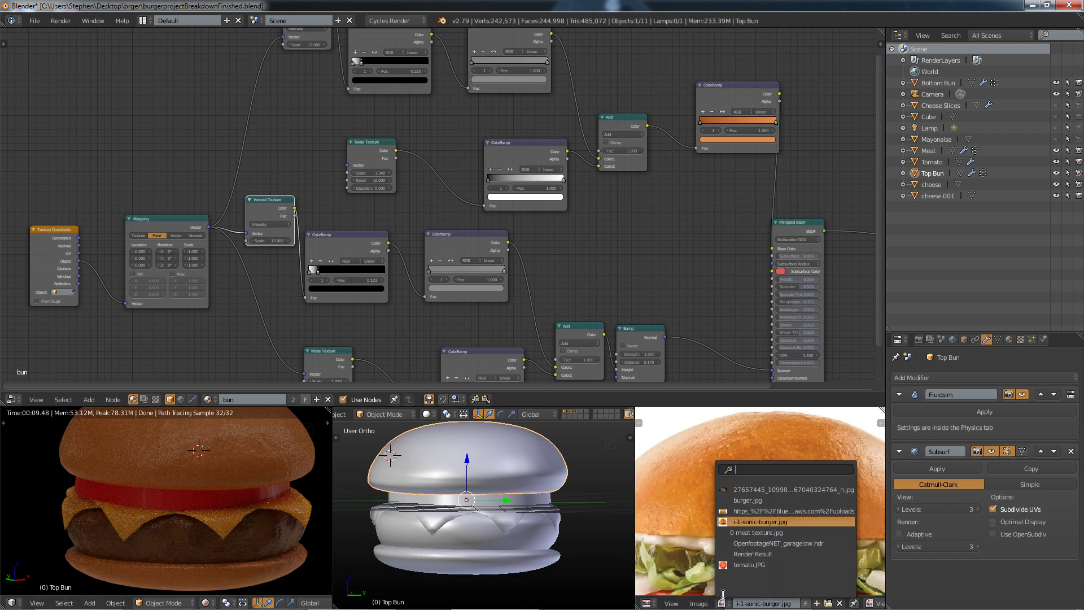
left_click(741, 510)
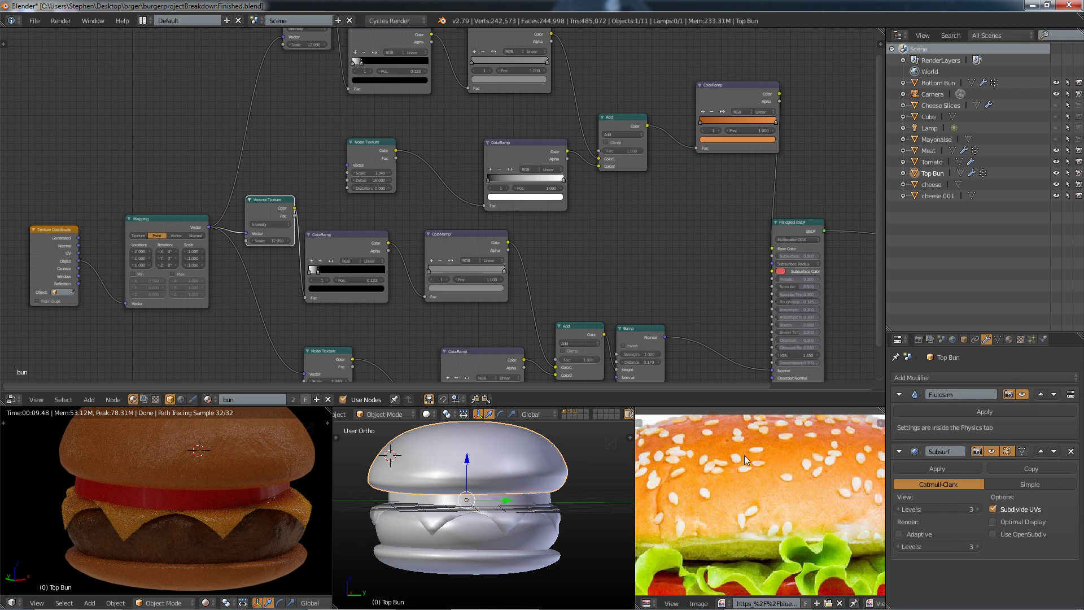
scroll(730, 470, "down", 2)
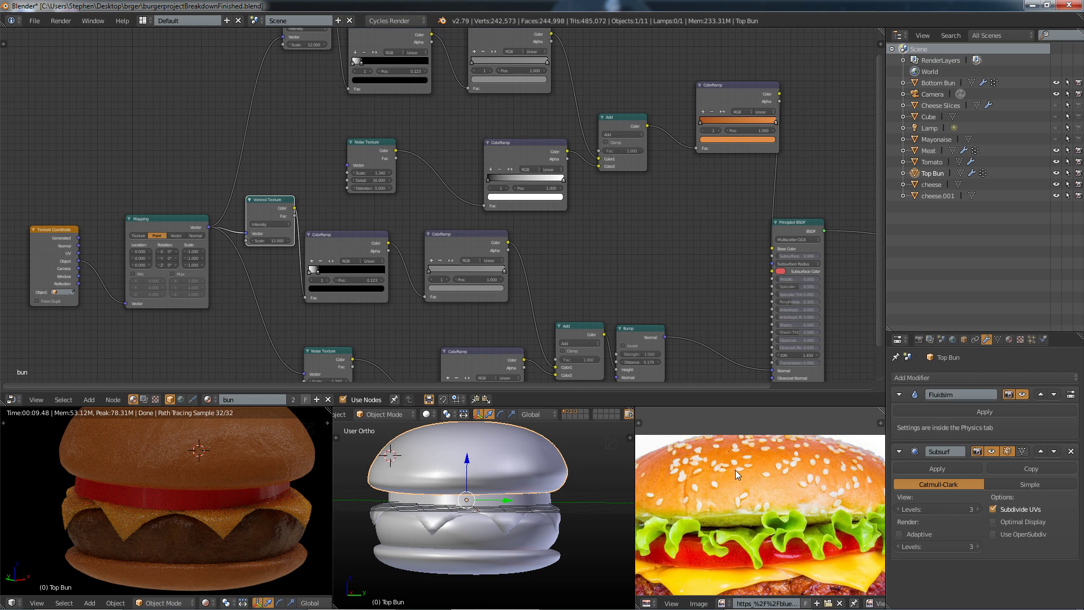
middle_click_drag(747, 496, 751, 459)
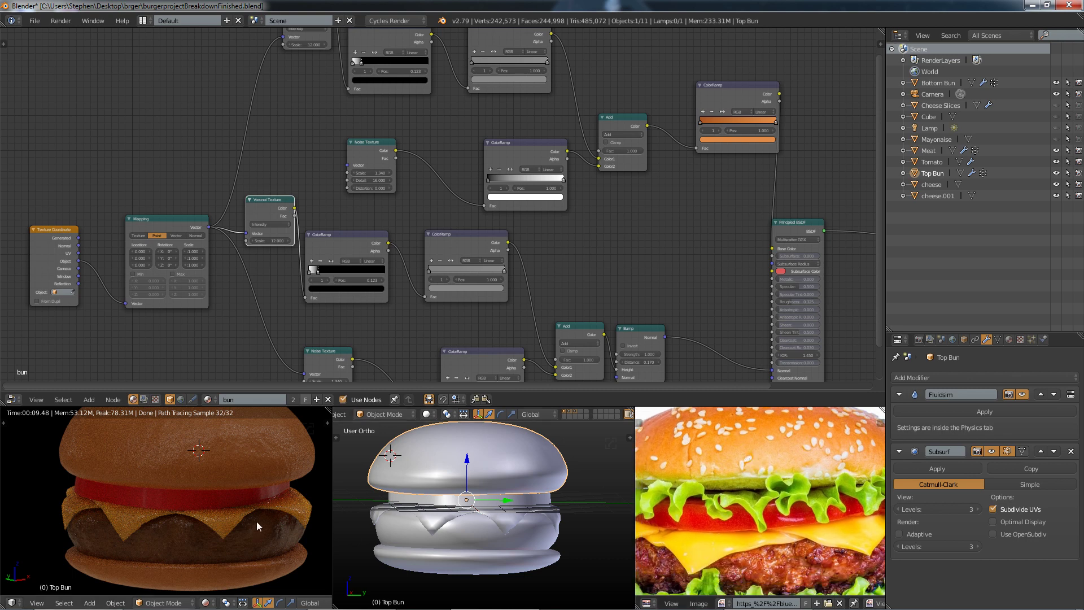
Step: Move the Principled BSDF node up, closer beneath the orange ColorRamp in the bun material
left_click_drag(788, 235, 814, 197)
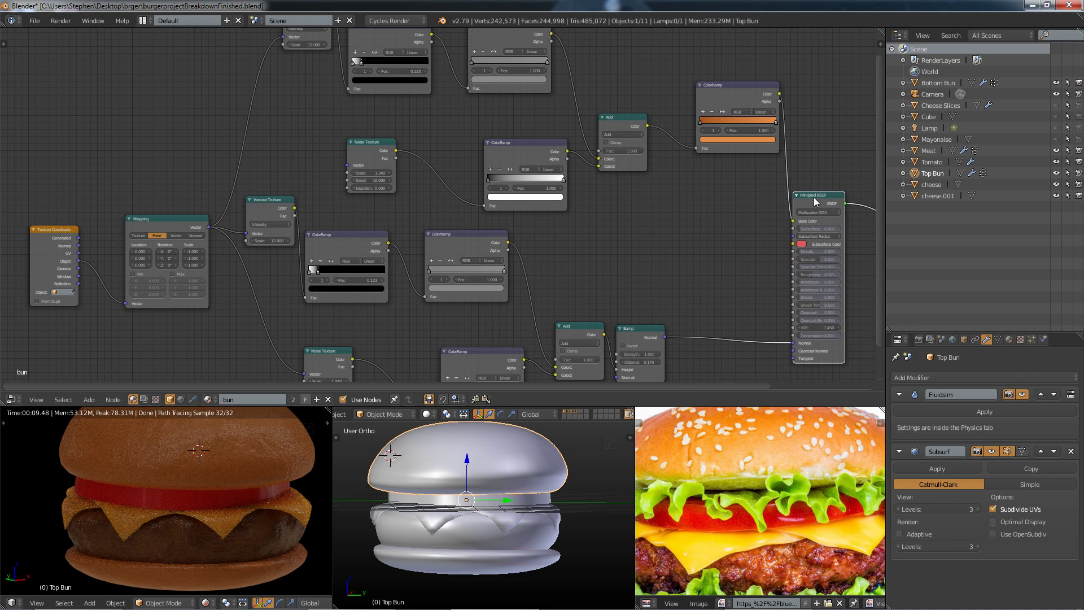
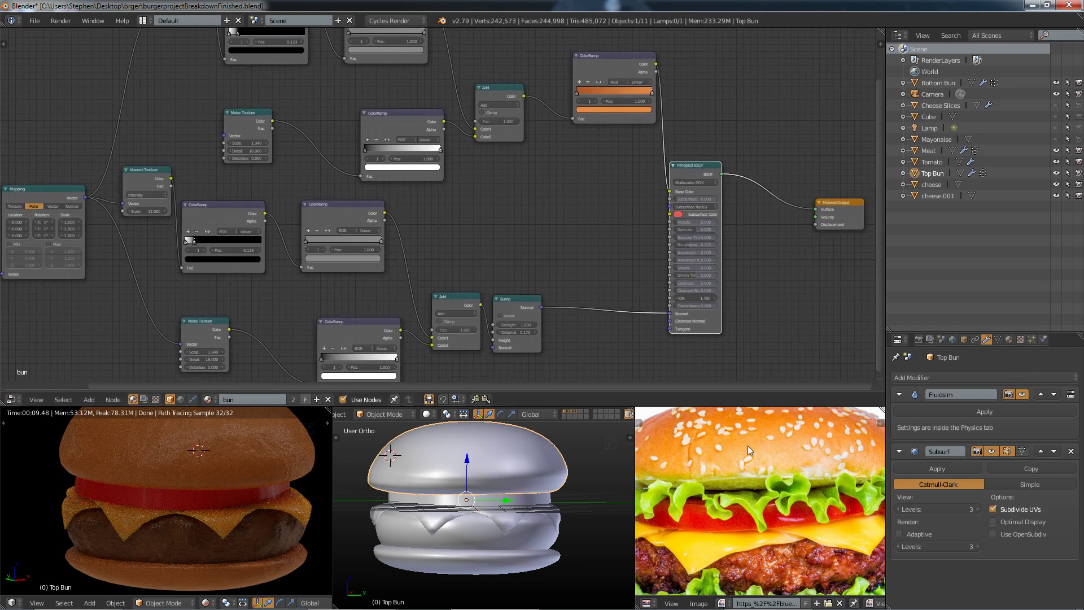
Step: Switch the reference image to i-1-sonic-burger.jpg and compare its top bun's surface texture with the rendered bun up close
left_click(722, 603)
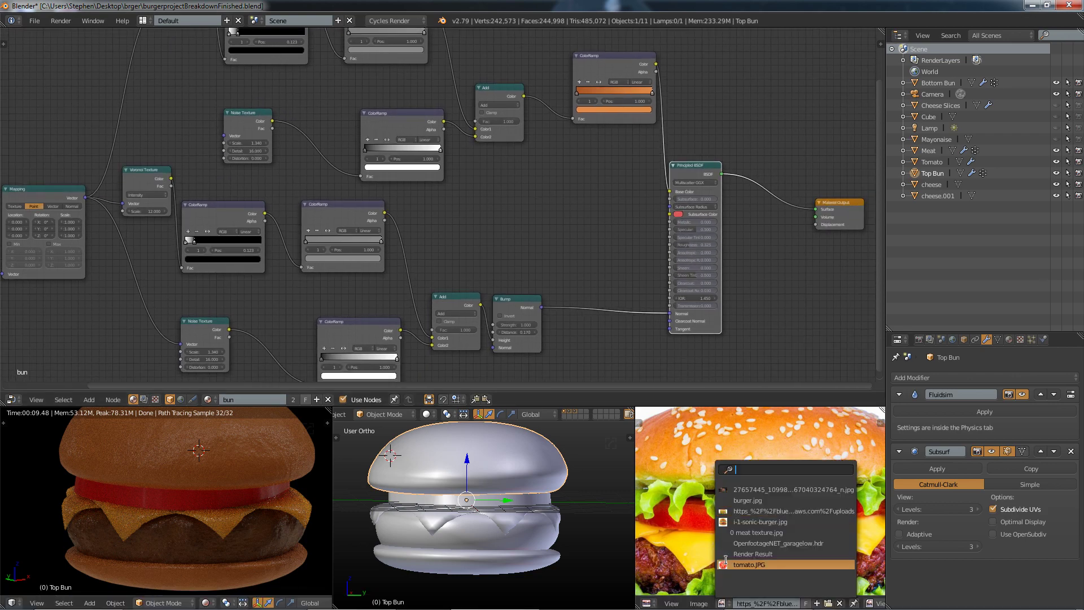
left_click(746, 510)
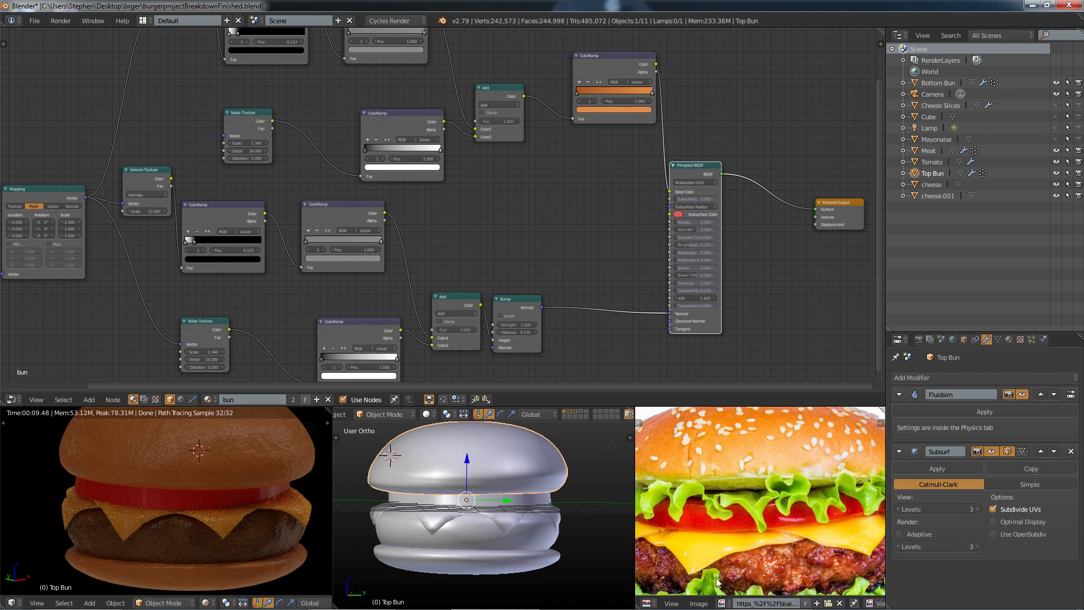
left_click(722, 603)
left_click(744, 522)
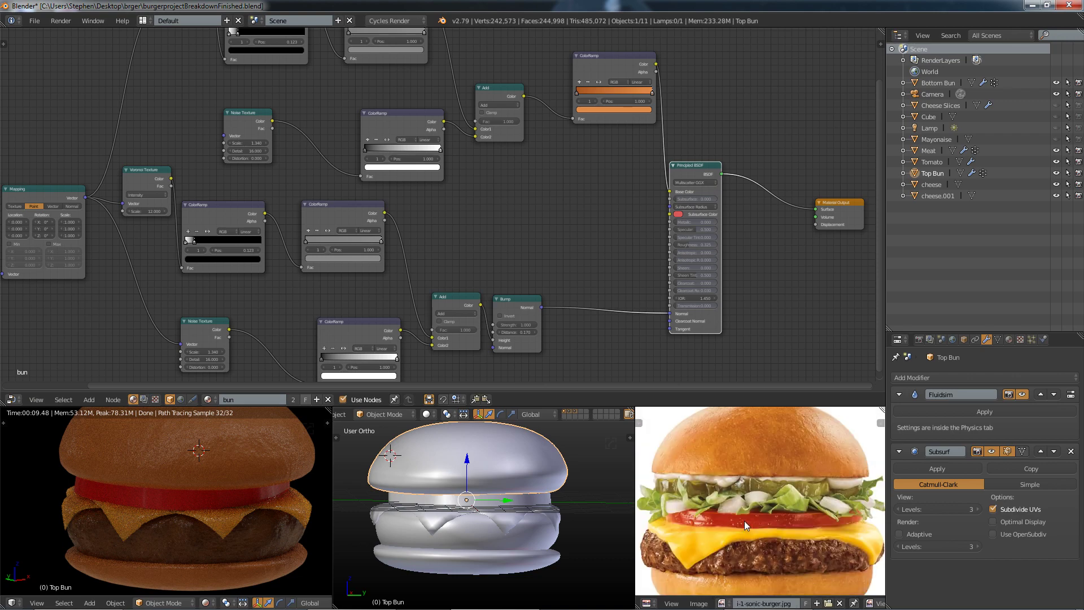
scroll(744, 461, "up", 4)
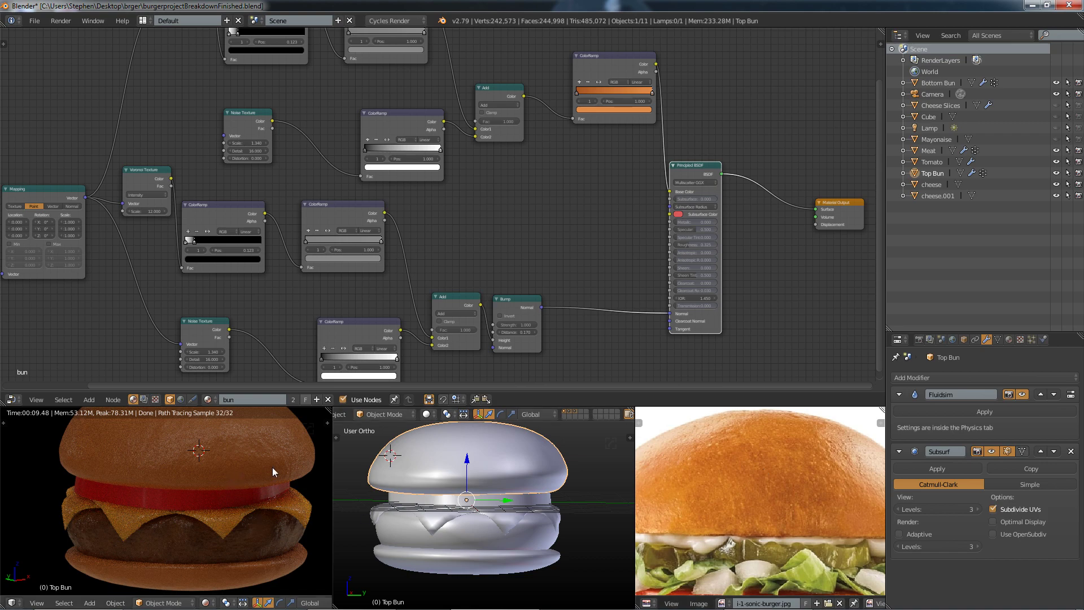
scroll(238, 514, "up", 4)
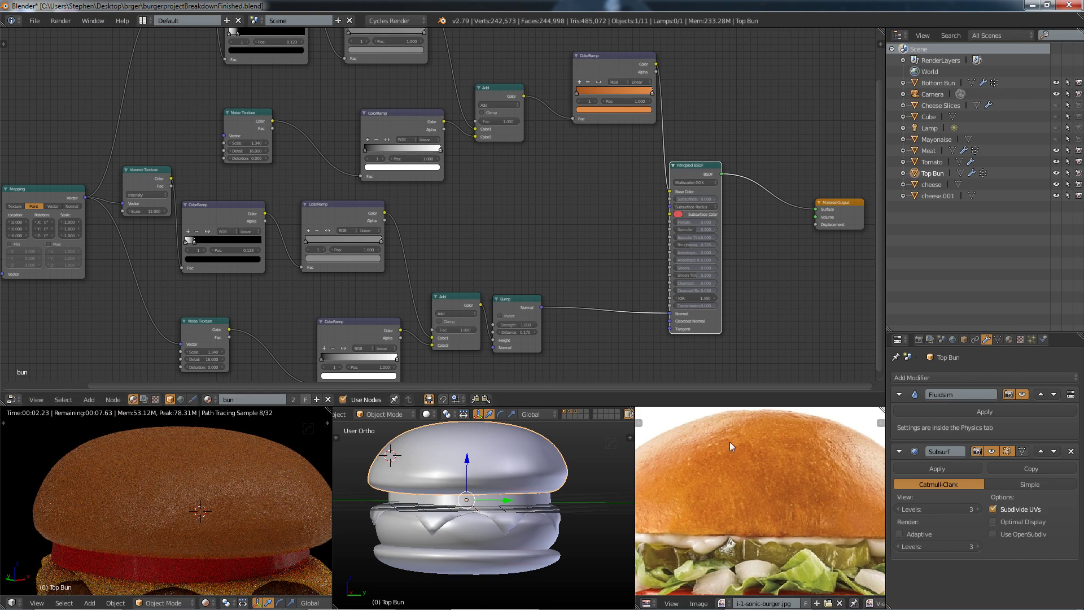
scroll(764, 497, "up", 3)
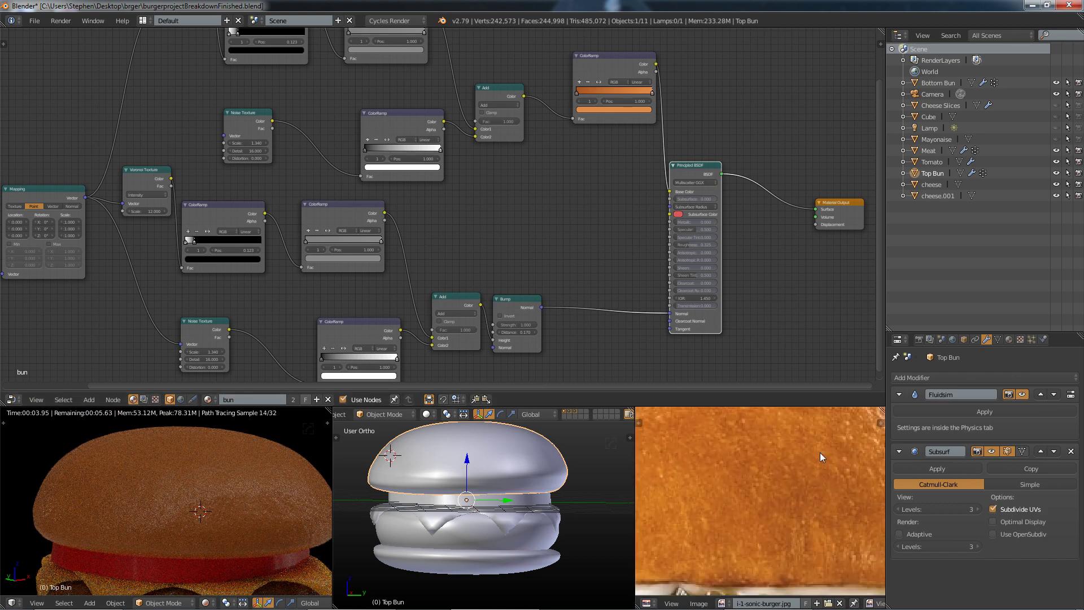
middle_click_drag(764, 497, 740, 497)
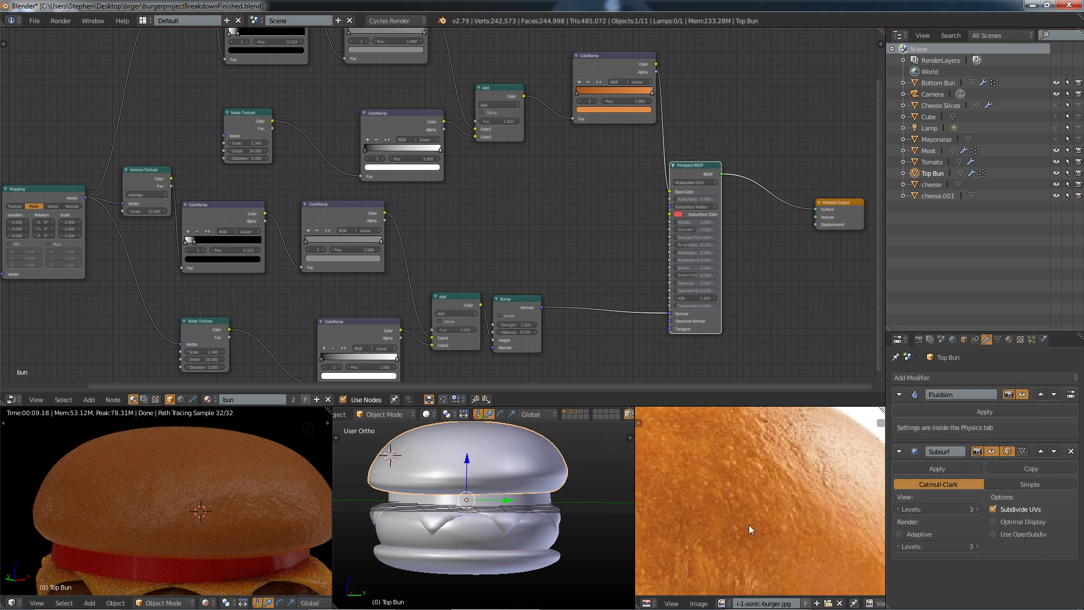
scroll(749, 525, "down", 3)
Step: Preview the Voronoi Texture of the bump branch on the top bun and show its Texture Coordinate and Mapping nodes
left_click(143, 175, "ctrl+shift")
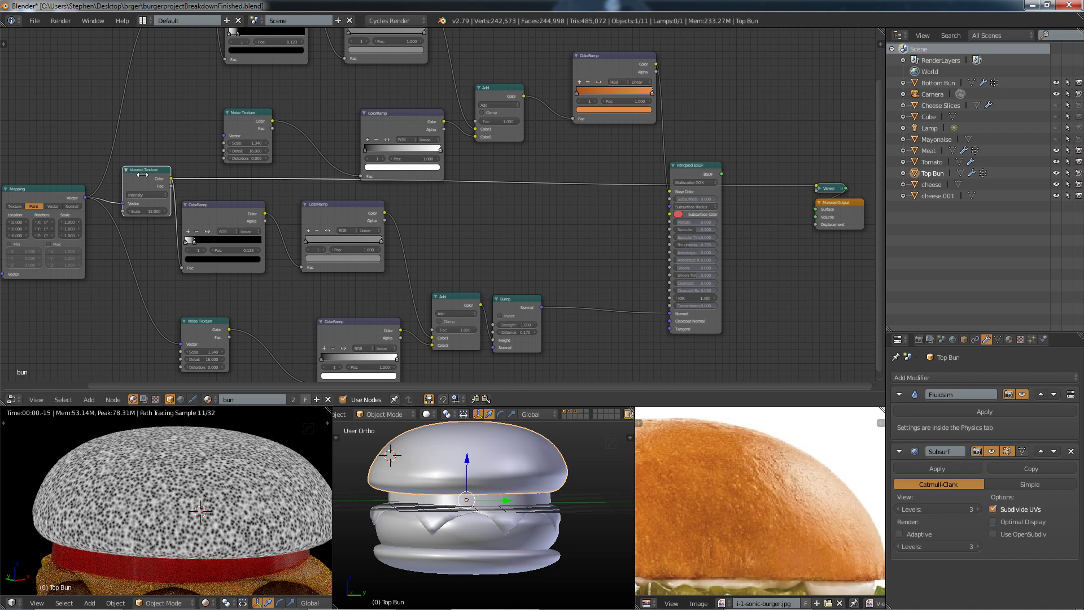
middle_click_drag(47, 248, 185, 253)
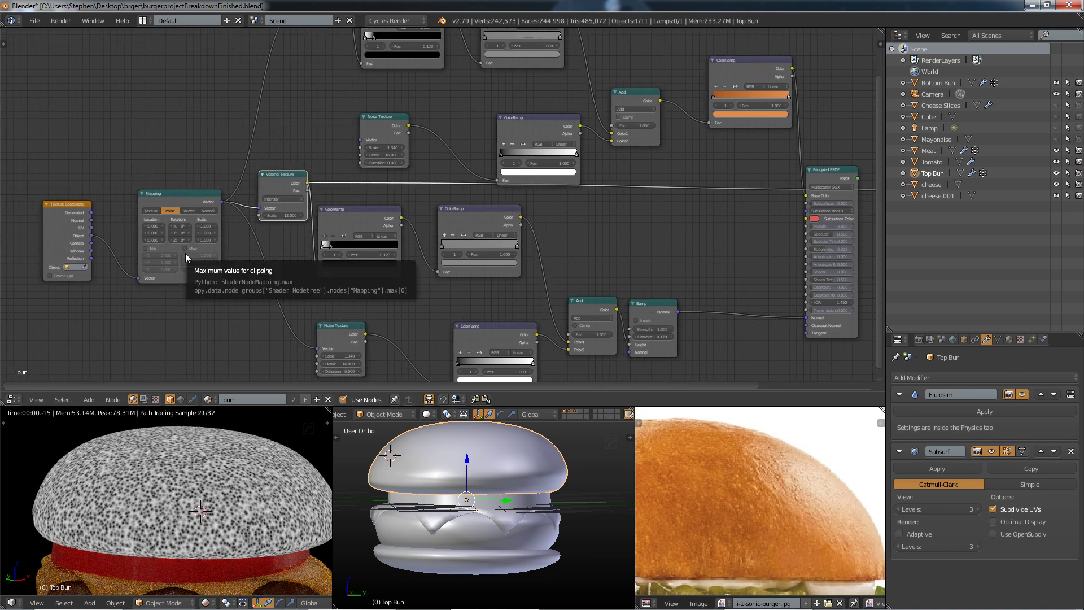
scroll(161, 188, "up", 1)
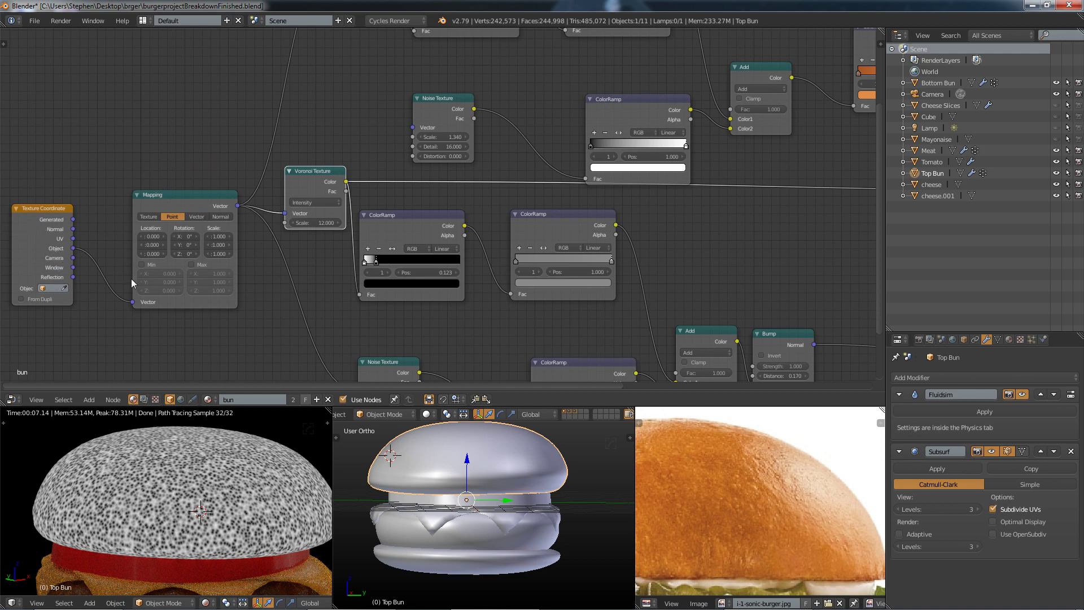
Step: Try the Generated coordinates on the Mapping node's Vector input, inspect the pattern on the bun, and reconnect the Object output
left_click_drag(73, 219, 135, 303)
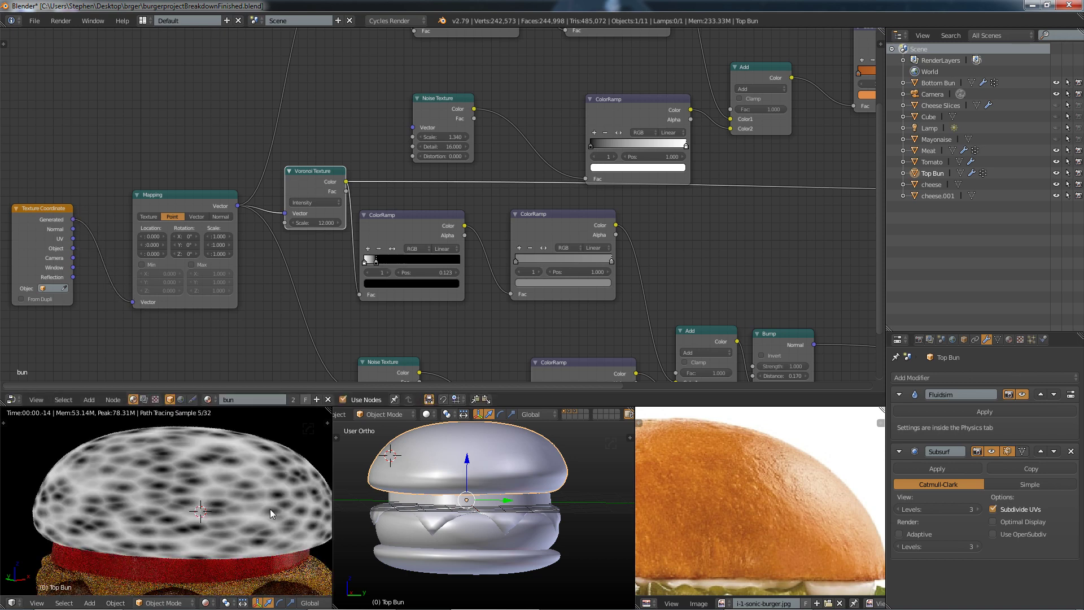
middle_click_drag(189, 530, 153, 429)
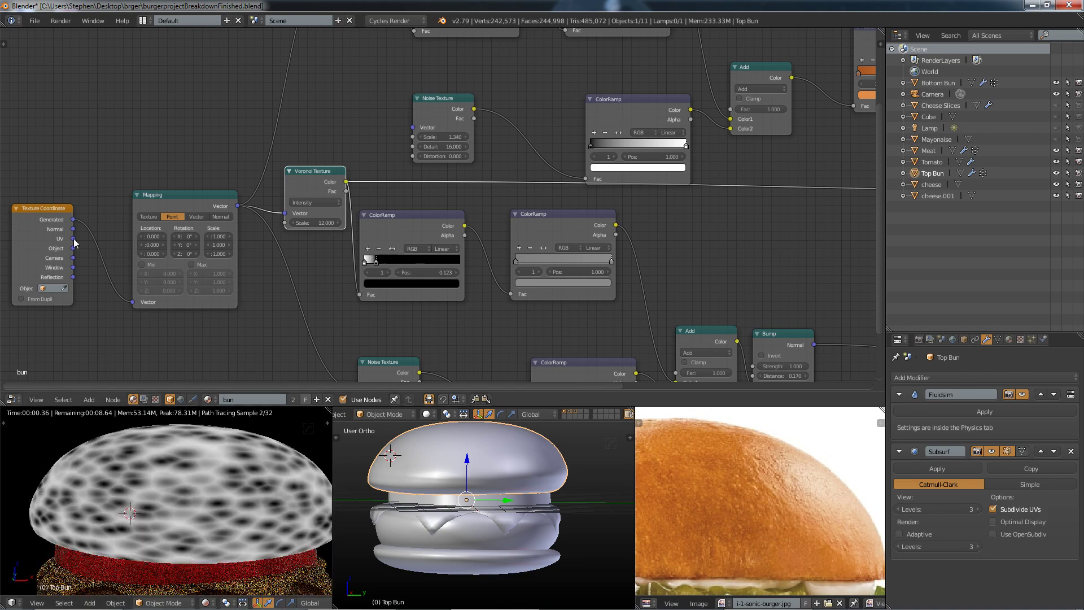
left_click_drag(74, 249, 135, 301)
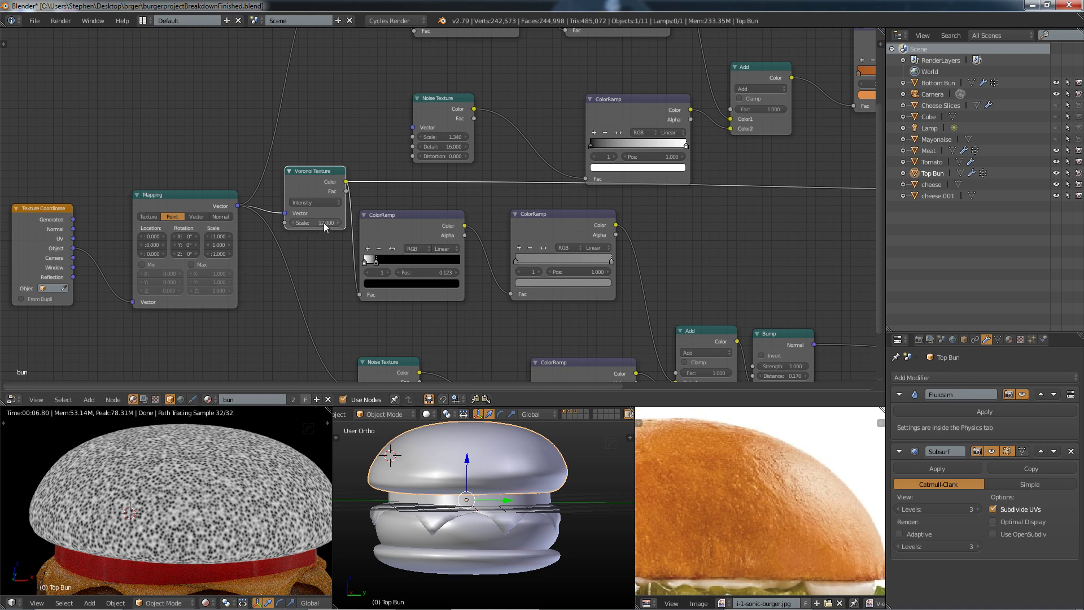
Step: Preview the first ColorRamp after the bump branch's Voronoi Texture and inspect its dots up close on the bun
left_click(411, 223)
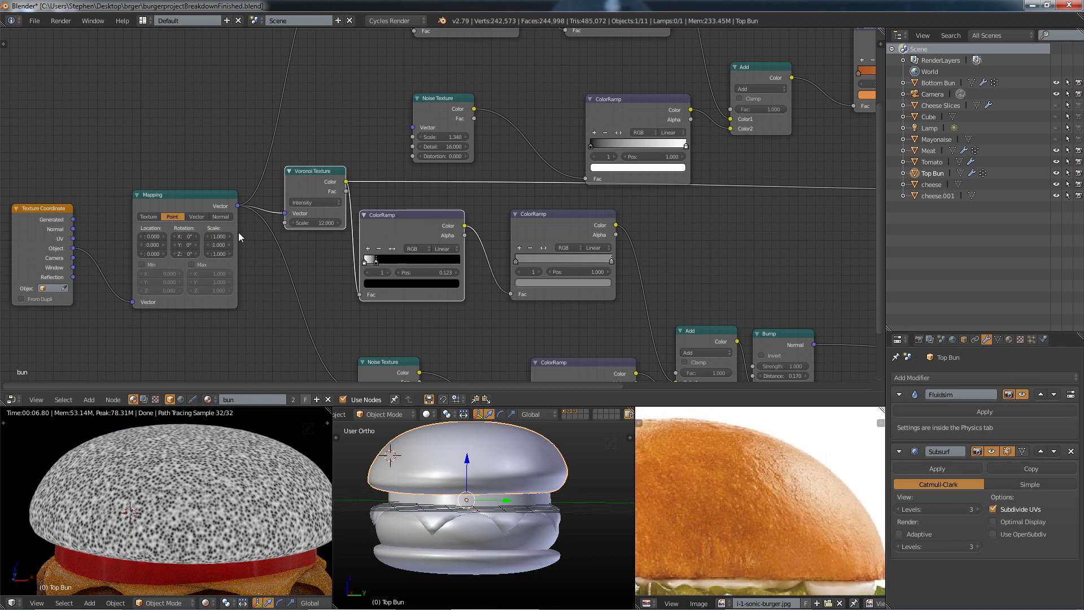
scroll(184, 484, "up", 6)
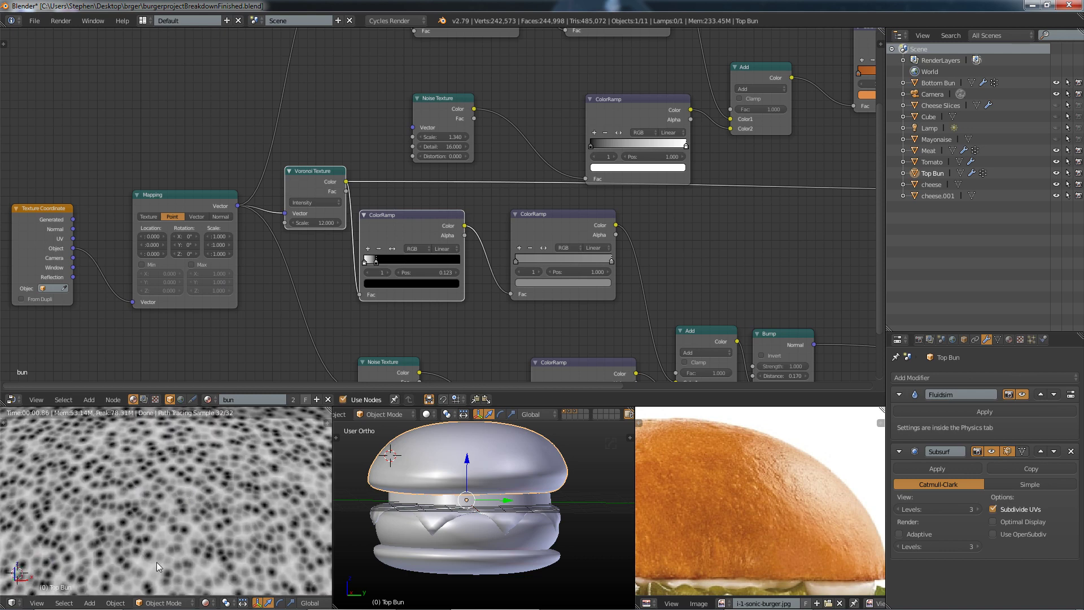
left_click(412, 218, "ctrl+shift")
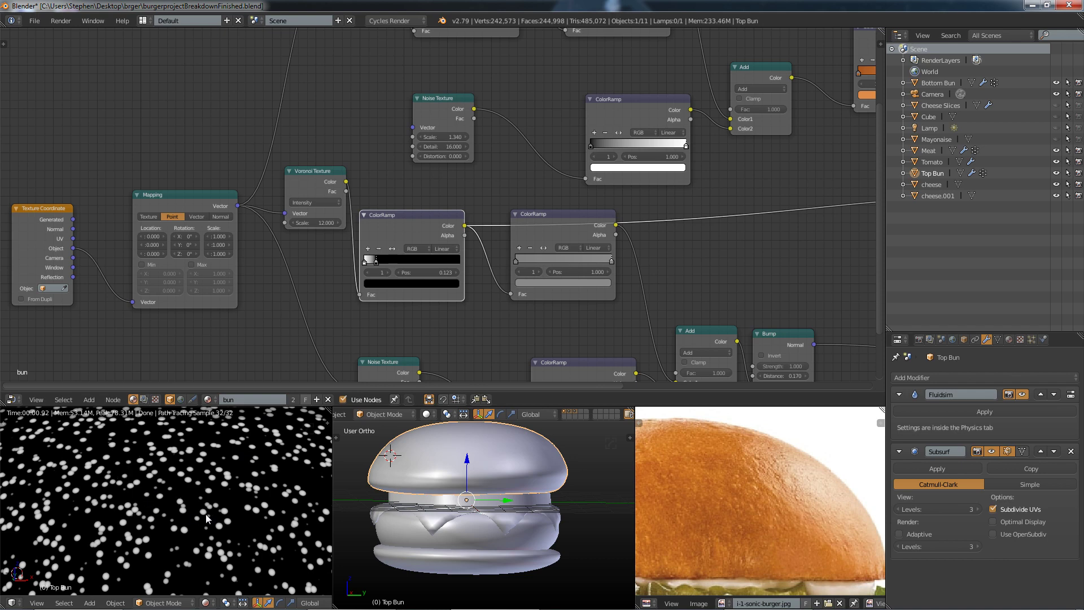
scroll(184, 479, "up", 10)
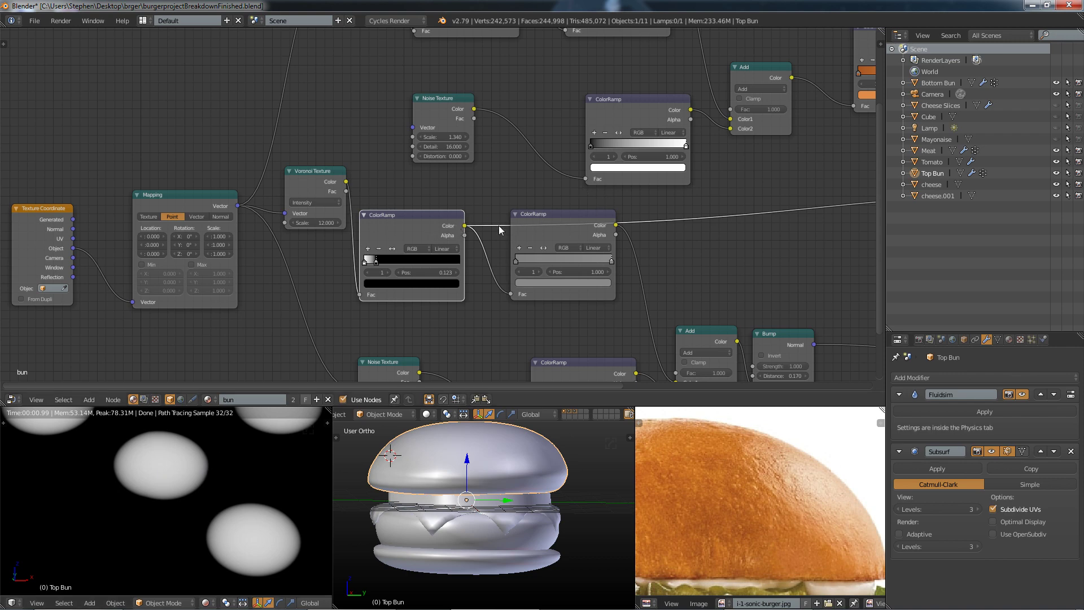
Step: Move the bump branch's first ColorRamp closer to the grey ColorRamp, comparing previews of both ramps on the bun
left_click(535, 216)
scroll(506, 225, "down", 2)
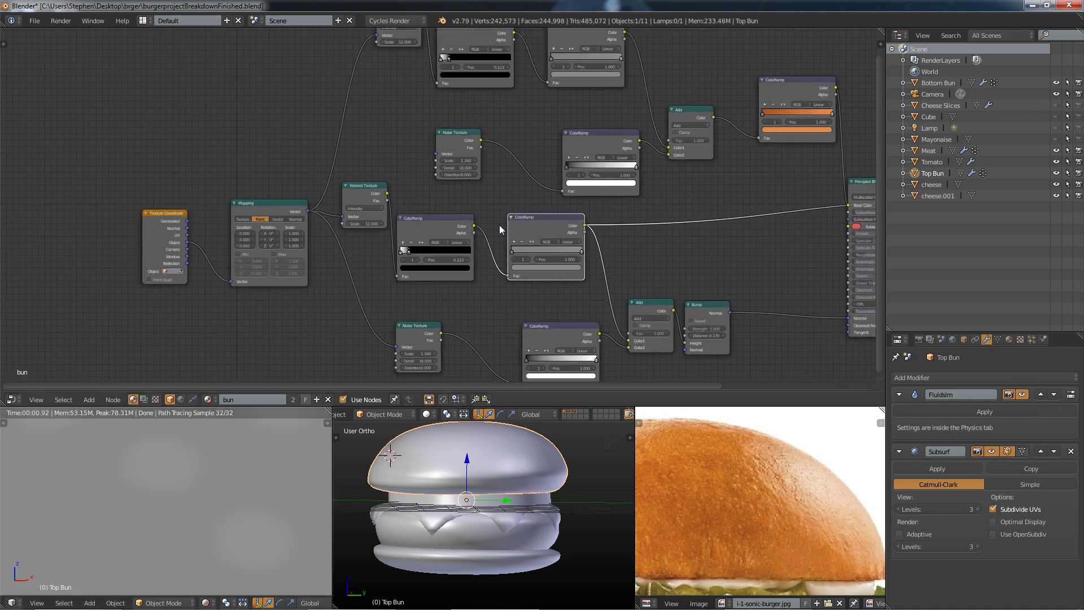
left_click_drag(425, 224, 445, 219)
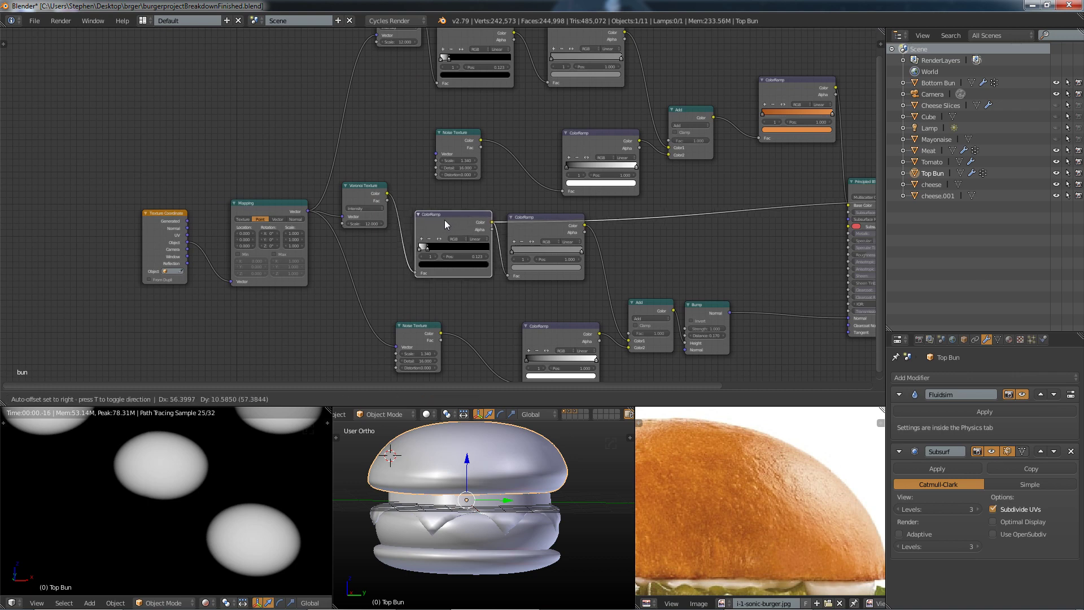
left_click(534, 218)
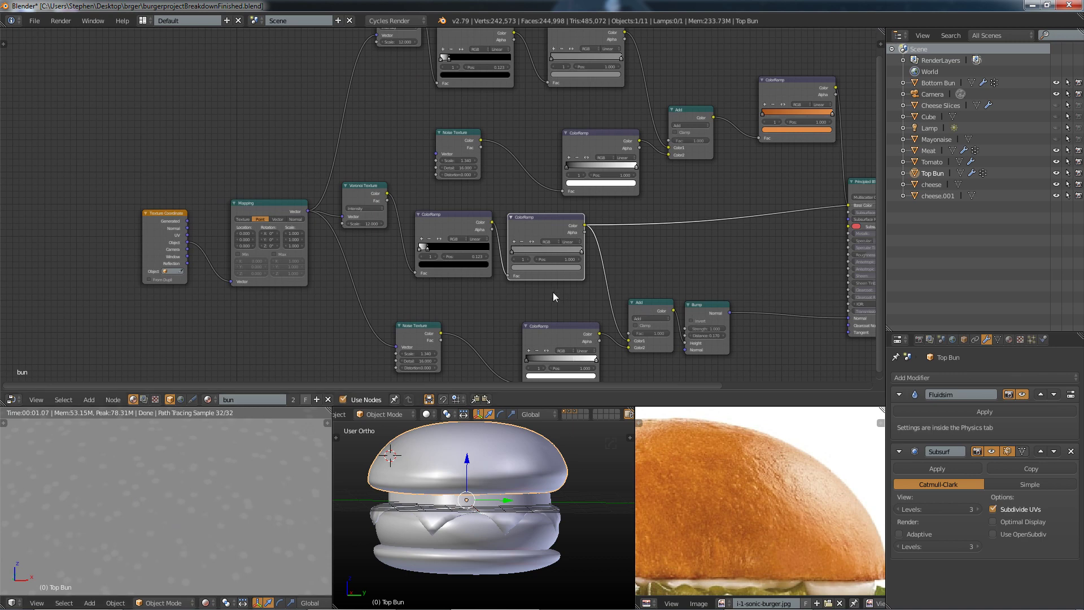
Step: Preview the lower Noise Texture and its black-to-white ColorRamp on the top bun
left_click(409, 326, "ctrl+shift")
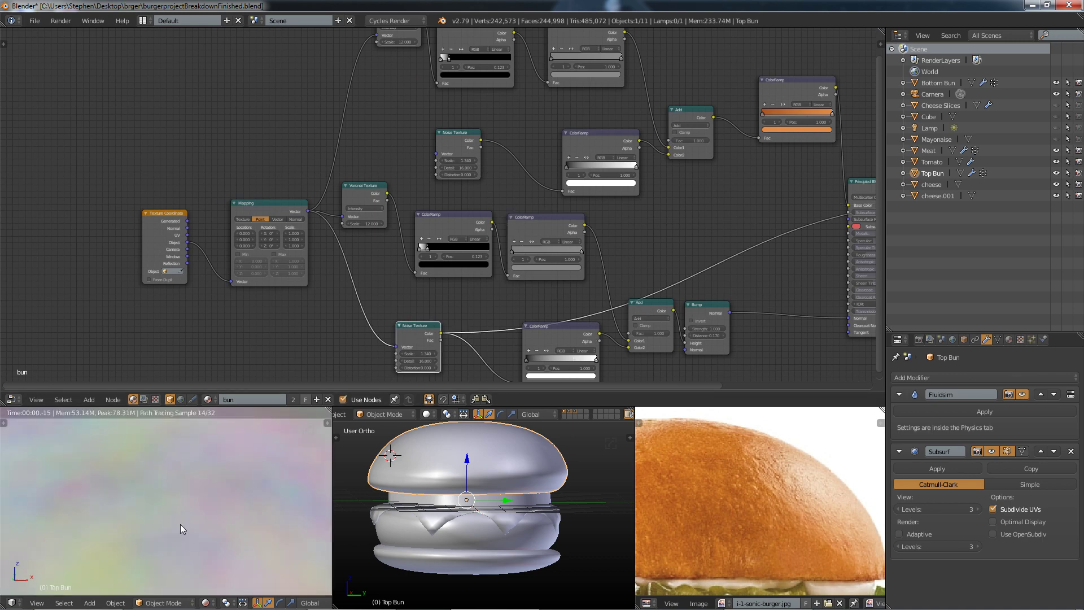
scroll(178, 515, "down", 2)
scroll(187, 480, "up", 2)
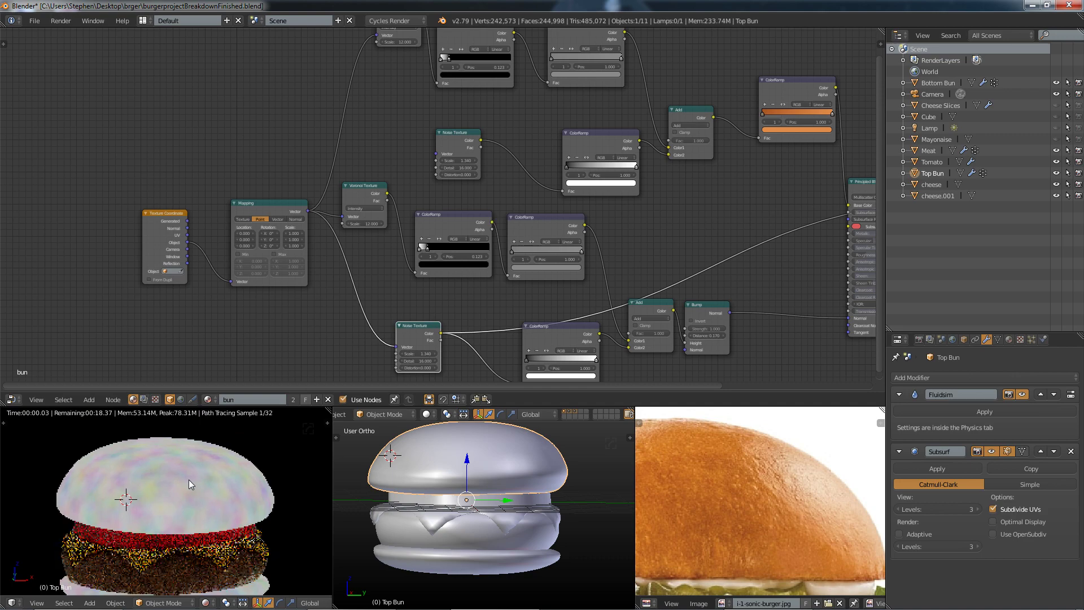
left_click(555, 330, "ctrl+shift")
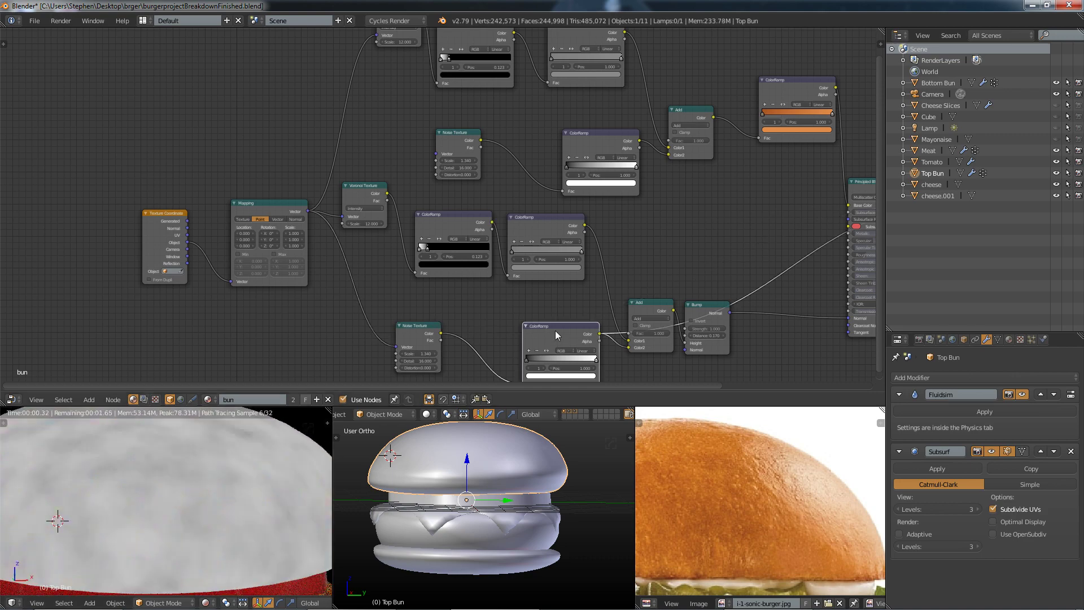
Step: Preview the lower Add node and the Bump node's normal output, inspecting the bumps on the bun up close
left_click(648, 305, "ctrl+shift")
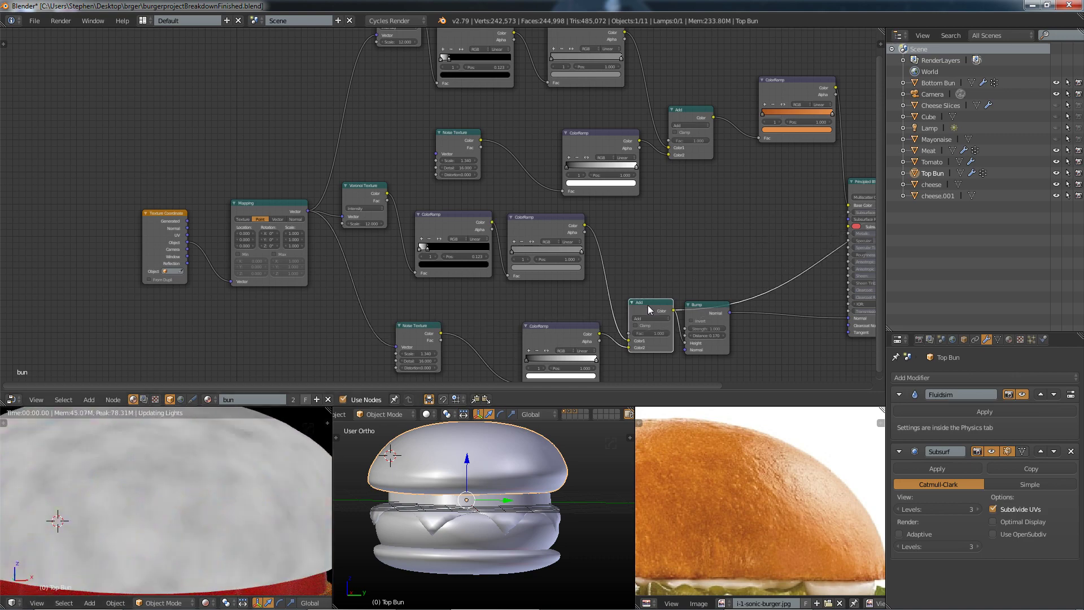
scroll(166, 489, "up", 3)
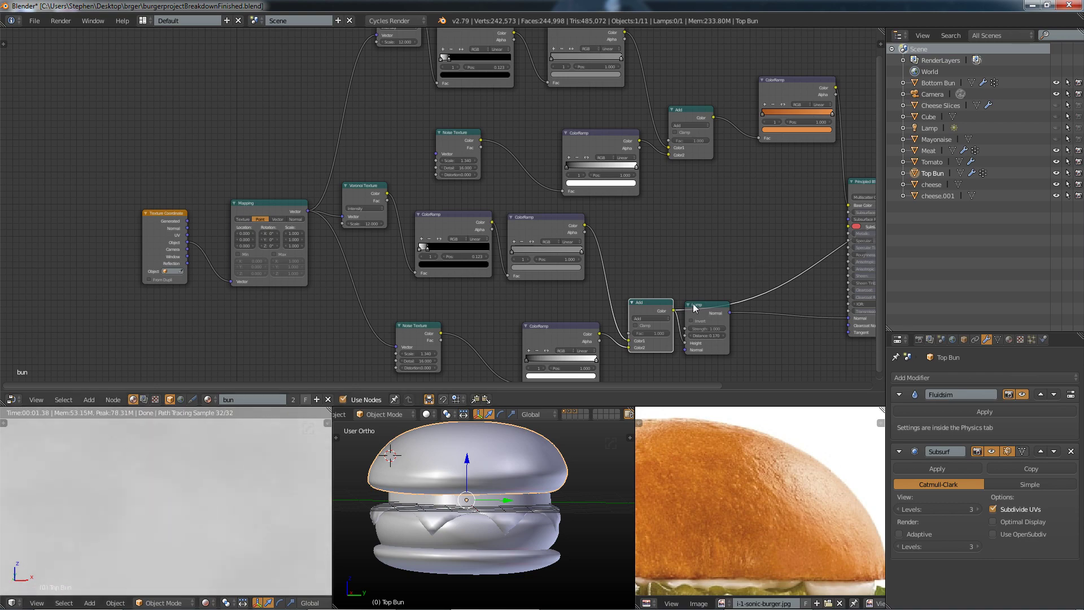
left_click(712, 312, "ctrl+shift")
scroll(104, 503, "down", 3)
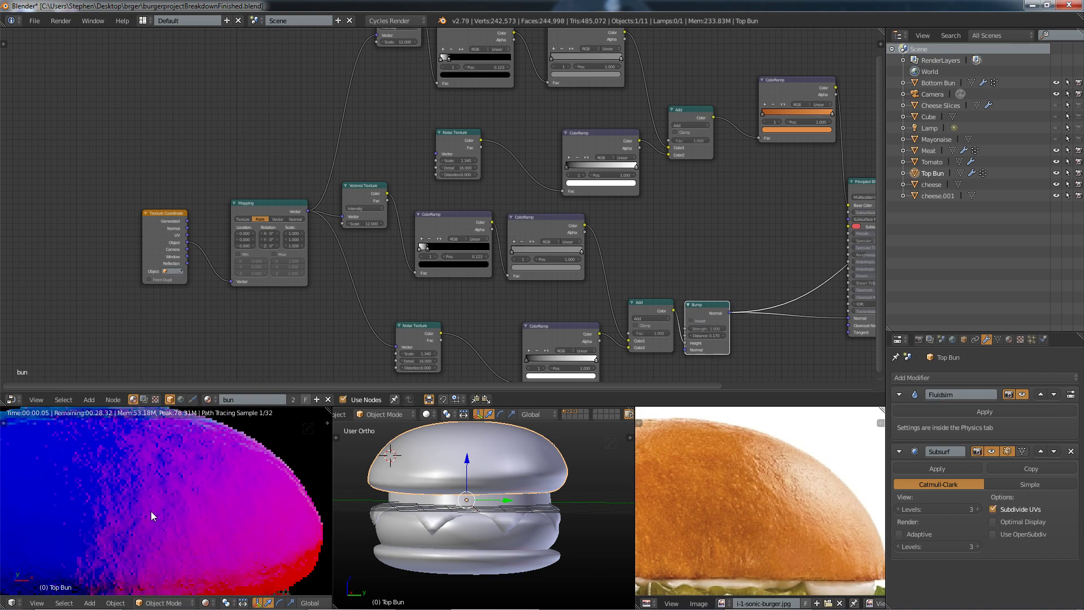
scroll(161, 503, "up", 3)
scroll(116, 492, "down", 1)
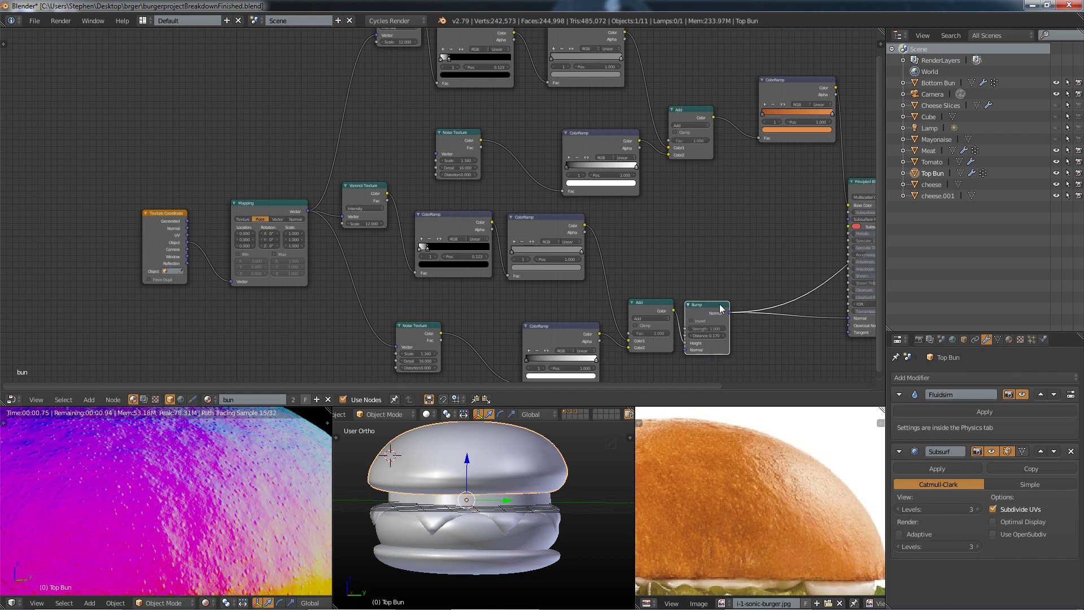
Step: Move the Bump node away from the lower Add node toward the Principled BSDF, and shift the upper Add node slightly up
key("Home")
scroll(668, 289, "up", 1)
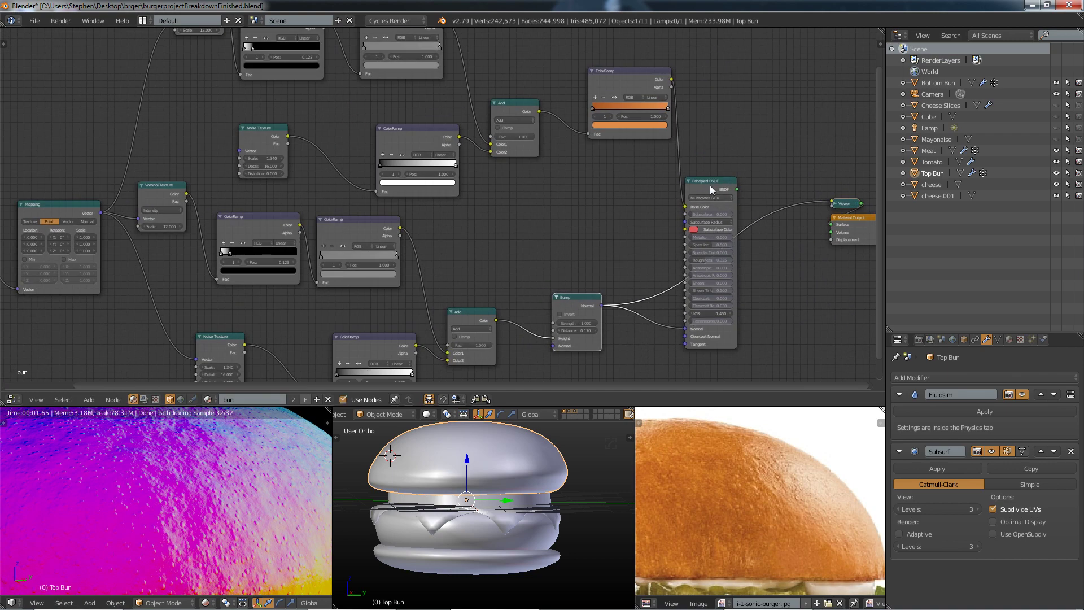
middle_click_drag(474, 235, 534, 224)
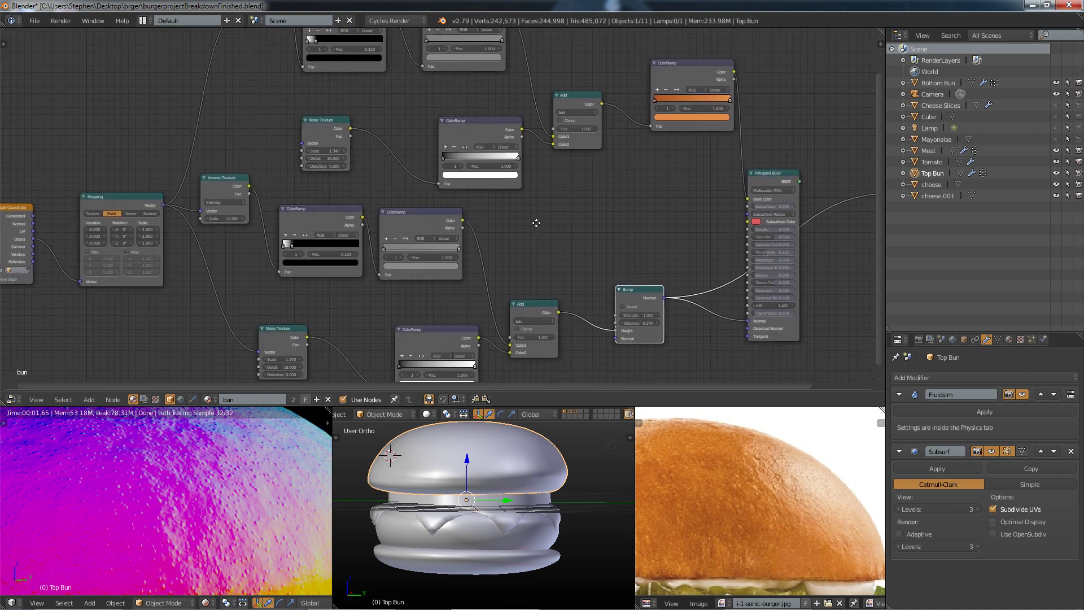
scroll(354, 217, "down", 1)
scroll(354, 217, "down", 1)
scroll(316, 119, "up", 2, "shift")
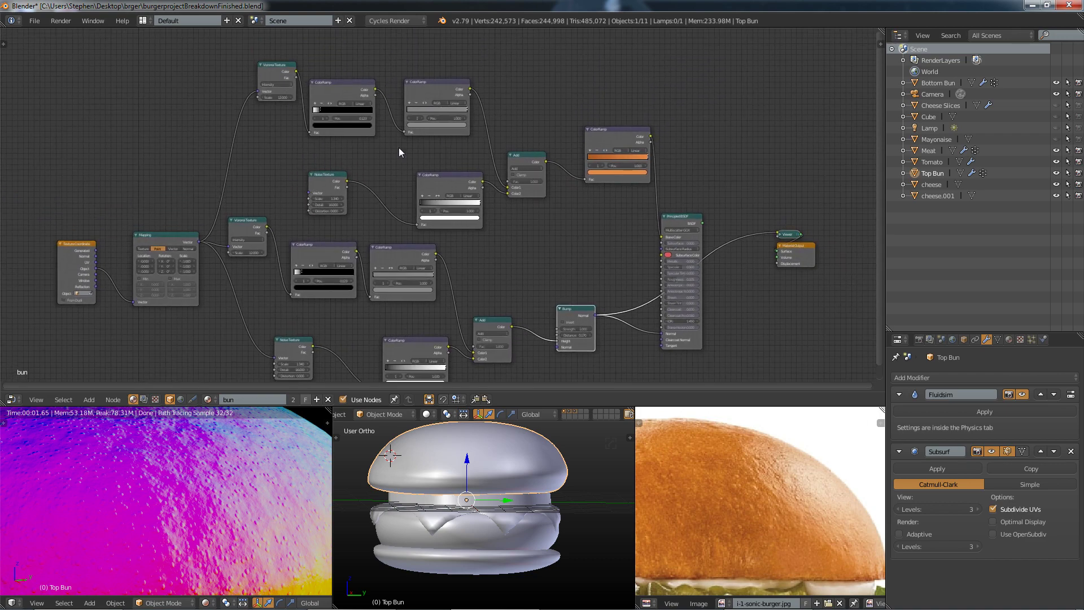
left_click_drag(537, 153, 541, 141)
Step: Open the colour of the orange ColorRamp's dark stop and compare it with a close-up of the reference bun photo
left_click(612, 130)
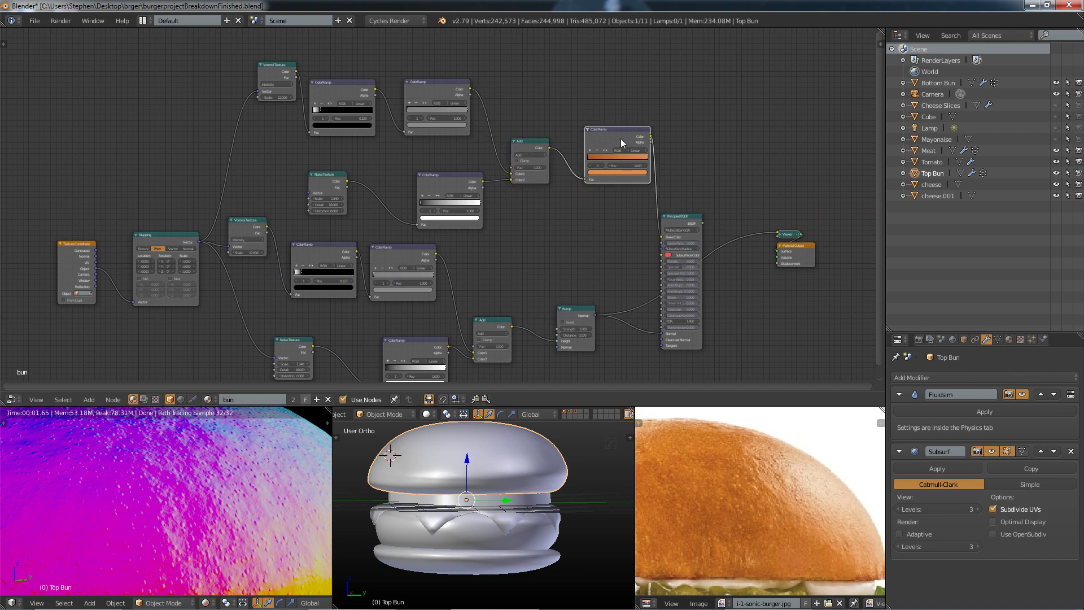
scroll(621, 138, "up", 2)
scroll(621, 145, "up", 4)
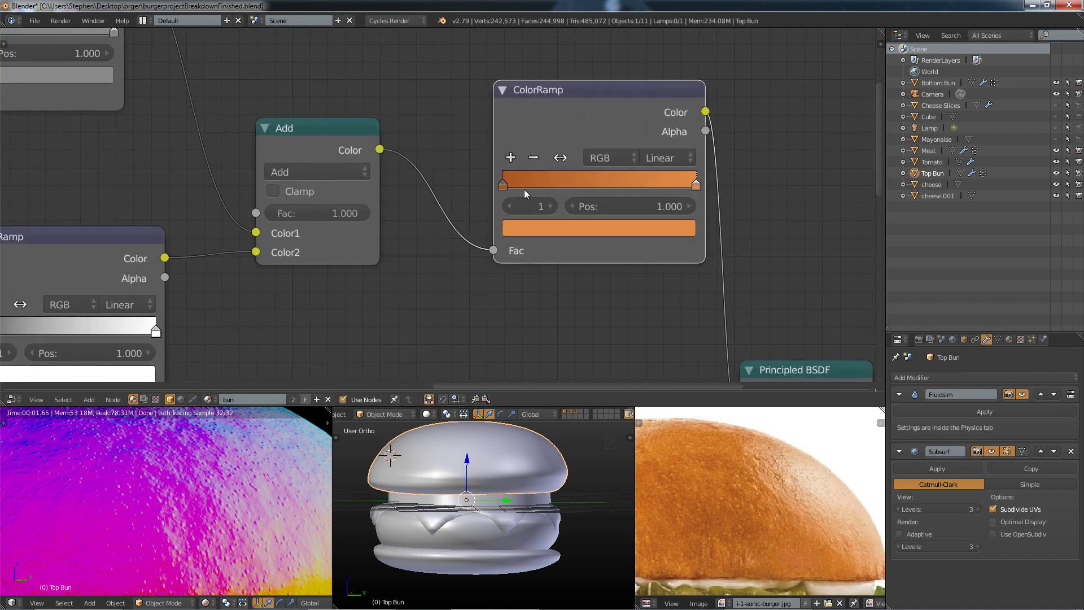
left_click(503, 185)
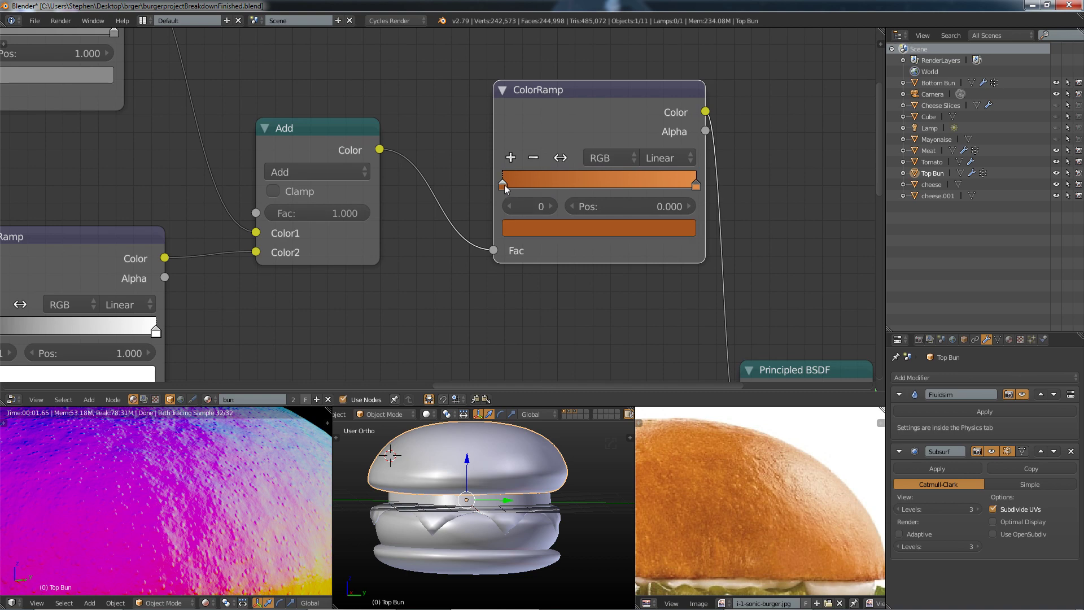
left_click(556, 226)
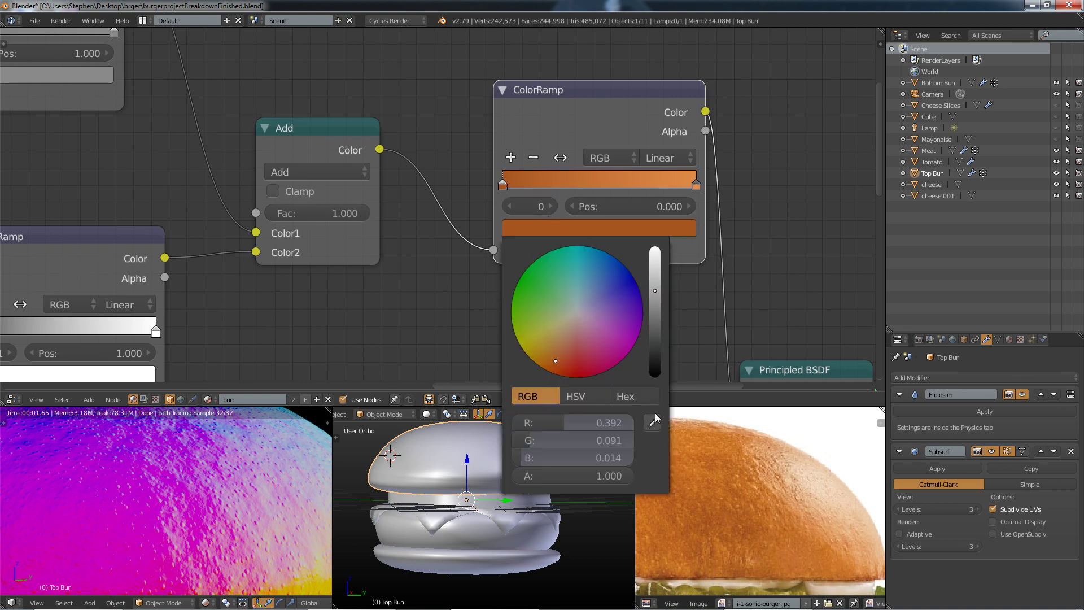
scroll(688, 494, "up", 4)
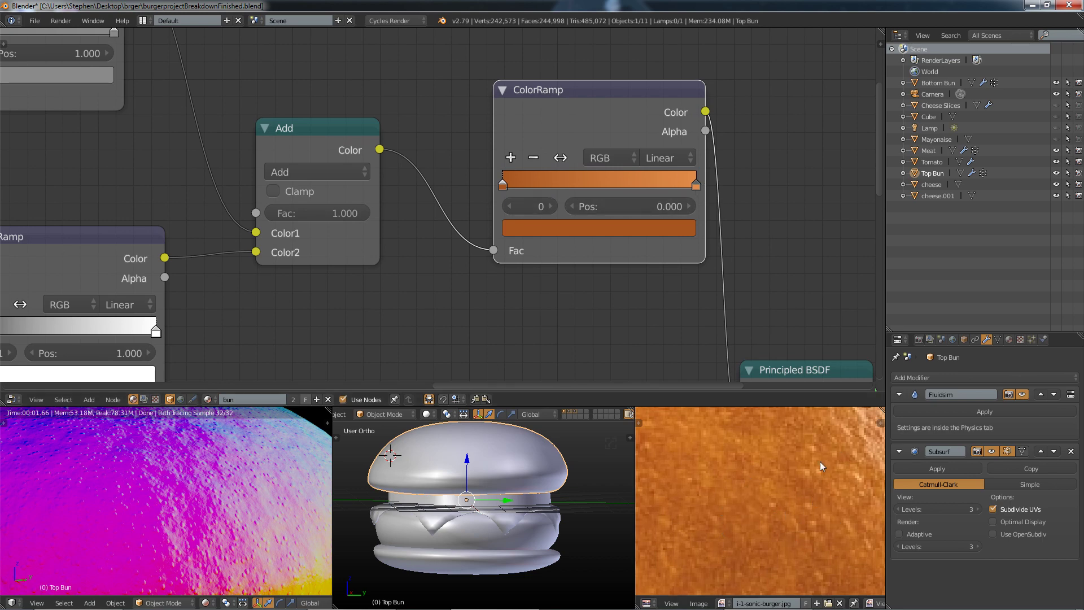
Step: Preview the Principled BSDF on the top bun through the Material Output, and review its Base Color, Roughness and Normal inputs
scroll(513, 310, "down", 4)
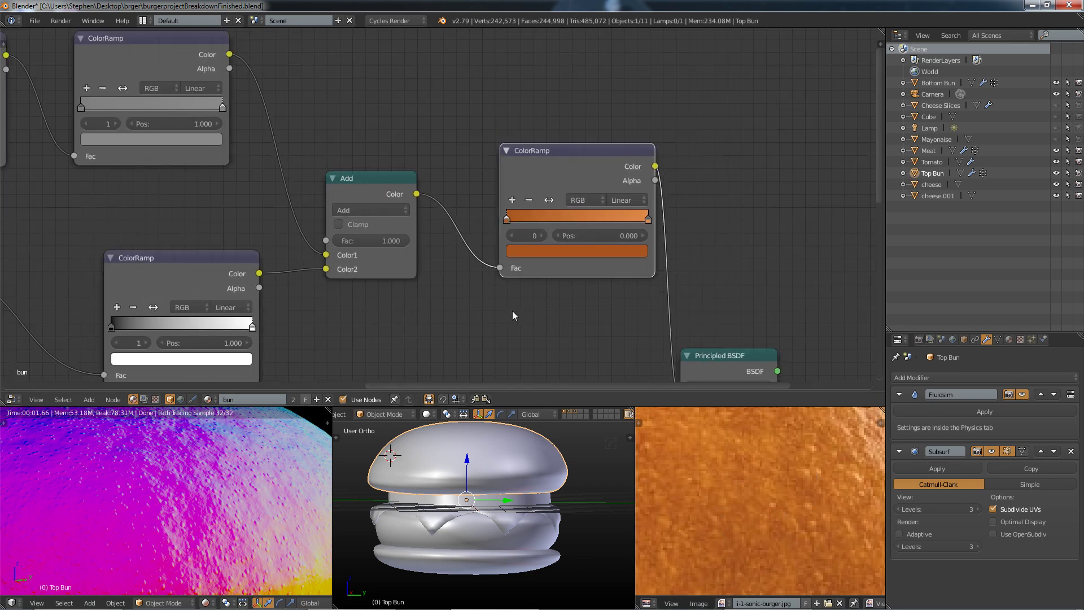
scroll(516, 308, "down", 1)
left_click(634, 337, "ctrl+shift")
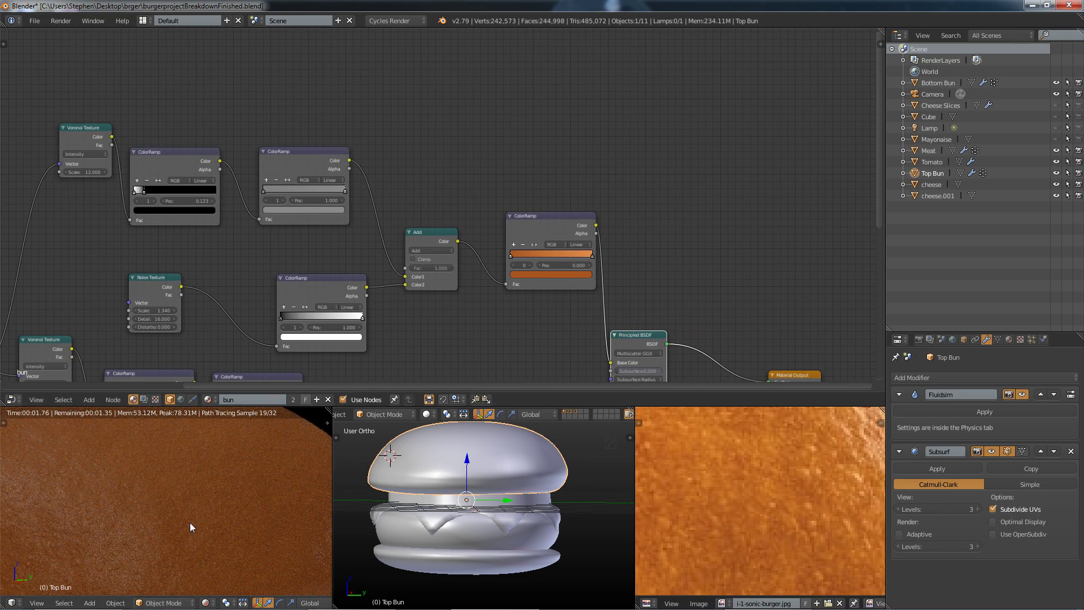
middle_click_drag(655, 389, 672, 227)
scroll(672, 227, "up", 2)
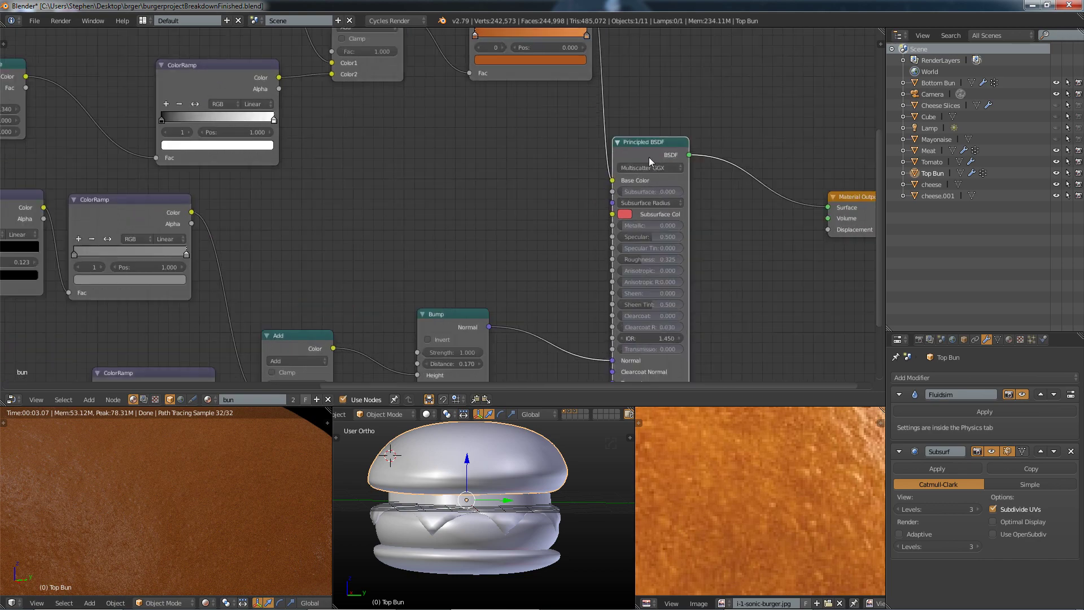
scroll(664, 223, "up", 1)
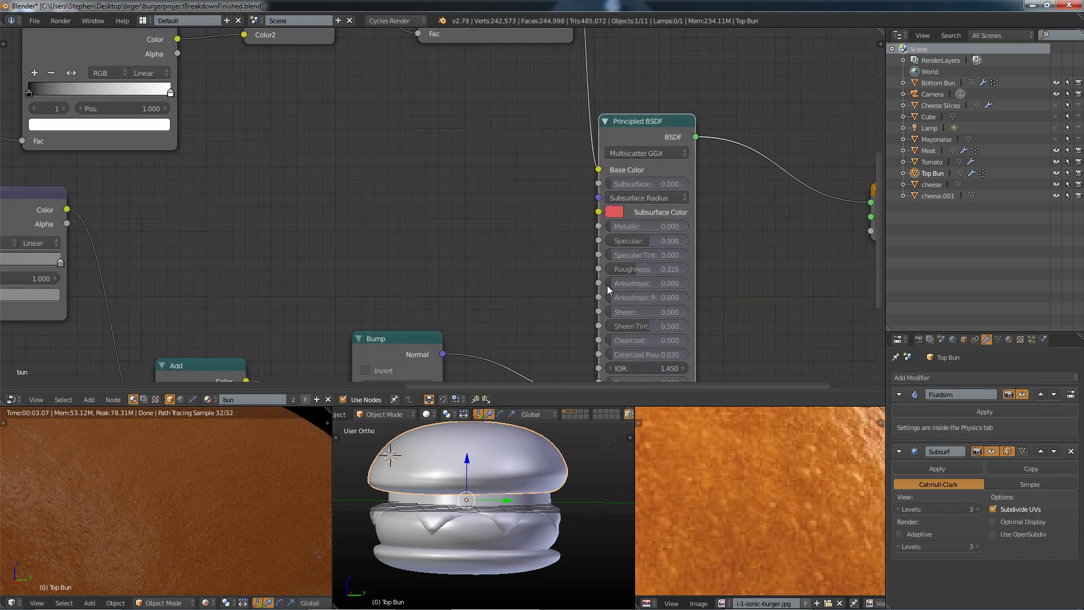
Step: Compare the whole rendered top bun with the reference burger photo, and examine the Principled BSDF's connections to the Material Output
scroll(161, 530, "down", 5)
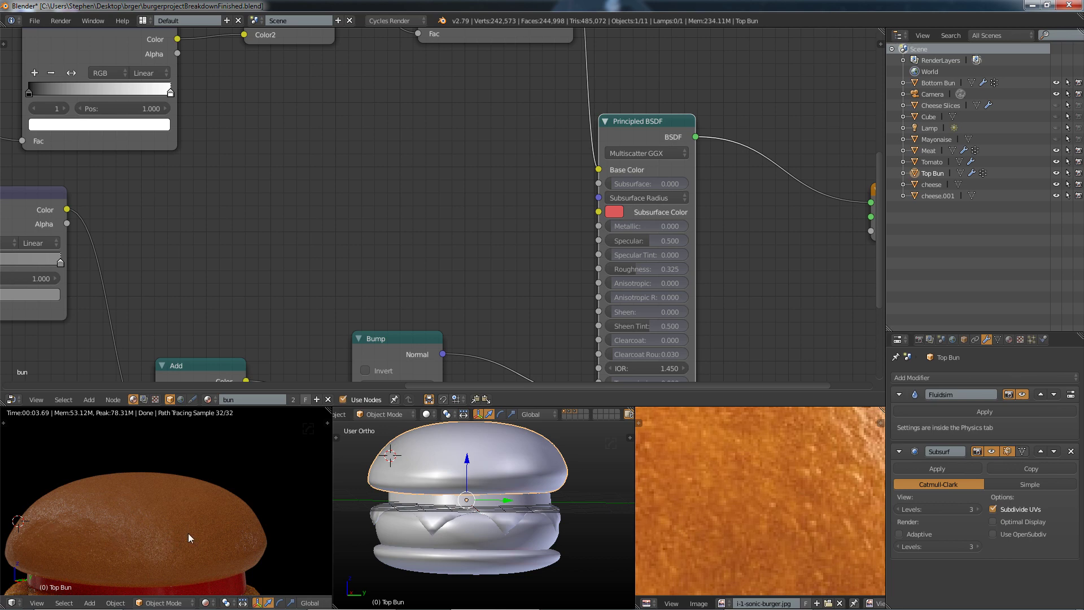
middle_click_drag(299, 327, 182, 294)
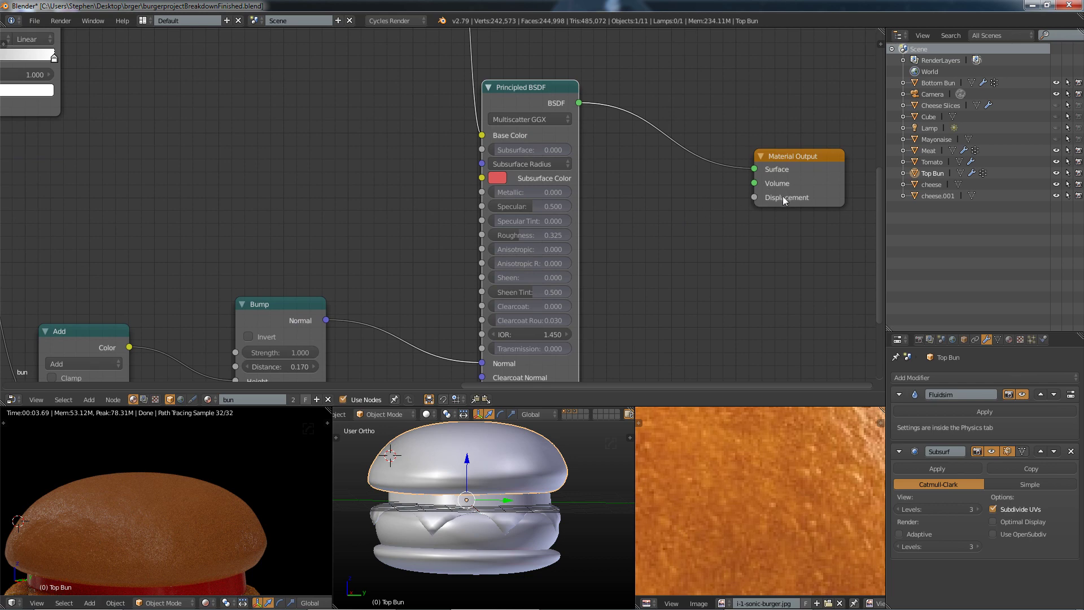
scroll(717, 509, "down", 5)
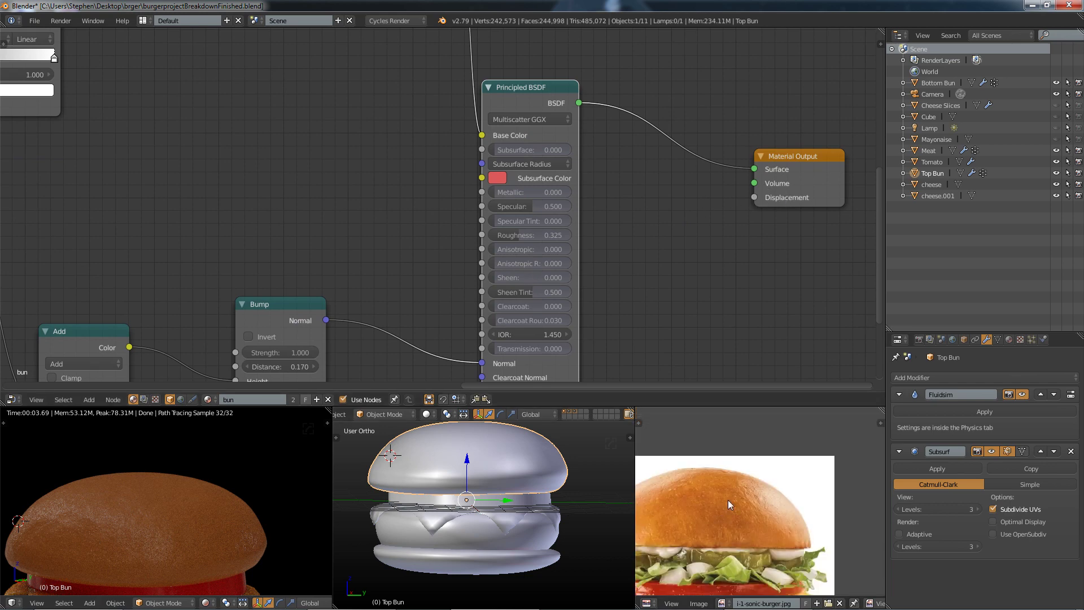
middle_click_drag(728, 499, 808, 482)
scroll(707, 483, "up", 3)
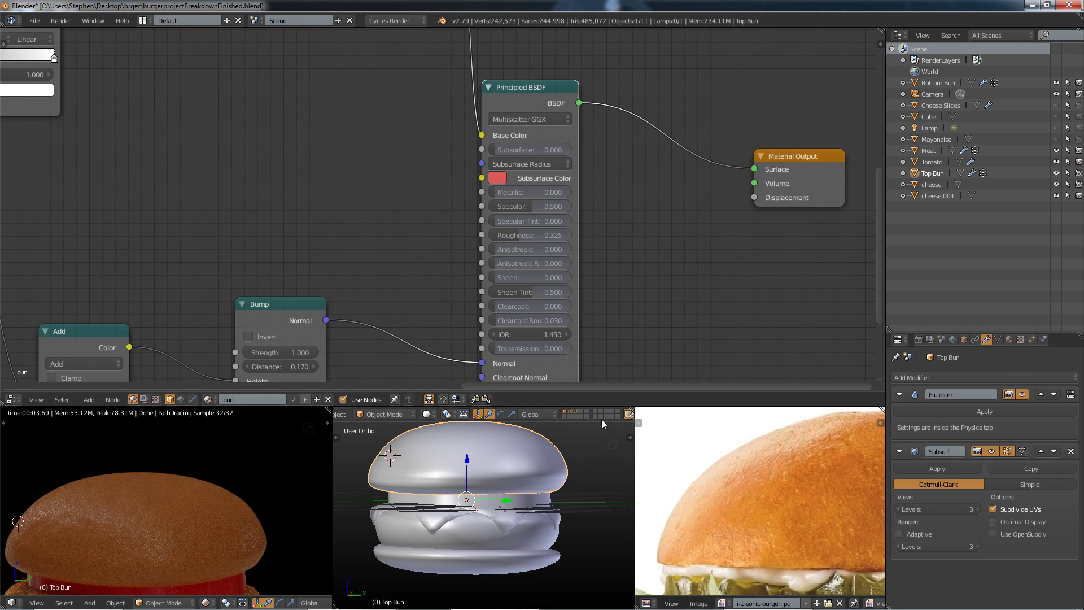
scroll(220, 249, "down", 2)
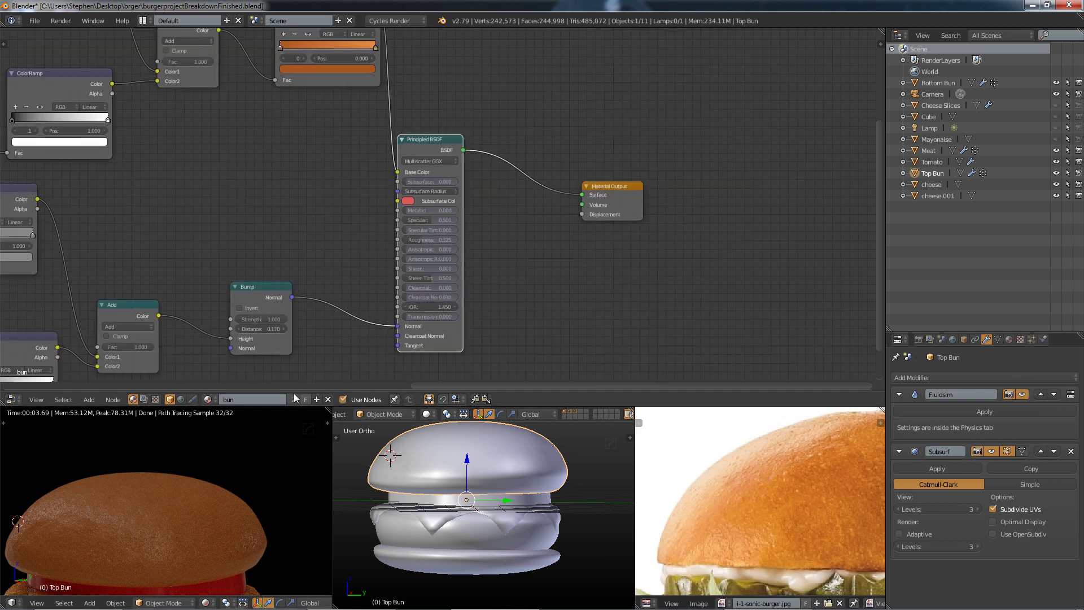
middle_click_drag(595, 325, 653, 247)
Step: Select the Tomato object and isolate it in the rendered viewport, framing the slice's upper face up close
scroll(493, 473, "up", 3)
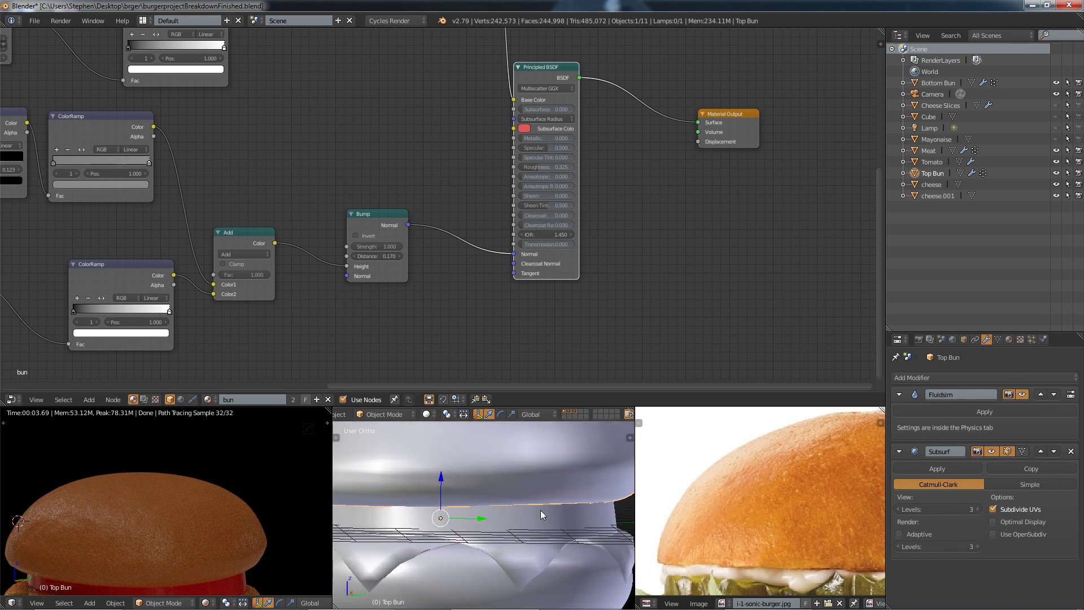
right_click(543, 514)
scroll(422, 522, "down", 3)
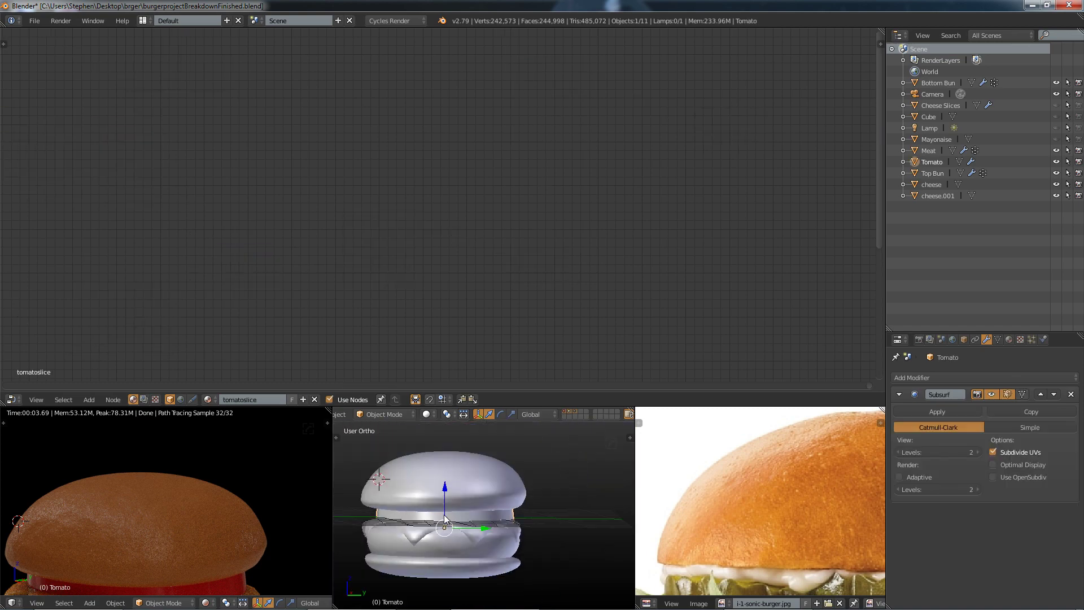
scroll(267, 489, "down", 3)
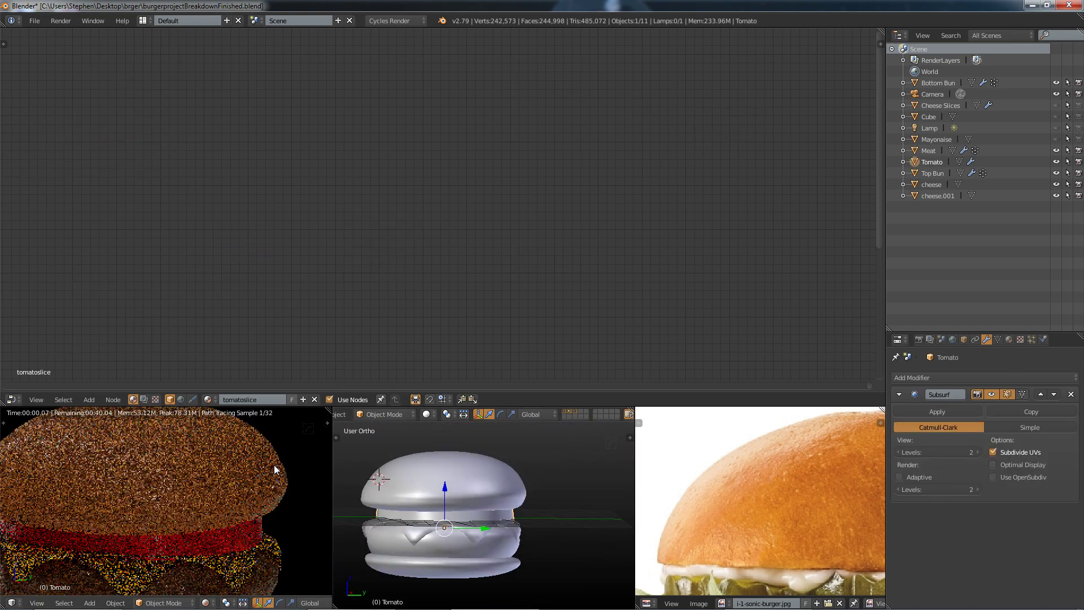
key("KP_Divide")
middle_click_drag(167, 479, 167, 504)
scroll(175, 499, "up", 3)
middle_click_drag(253, 503, 204, 519)
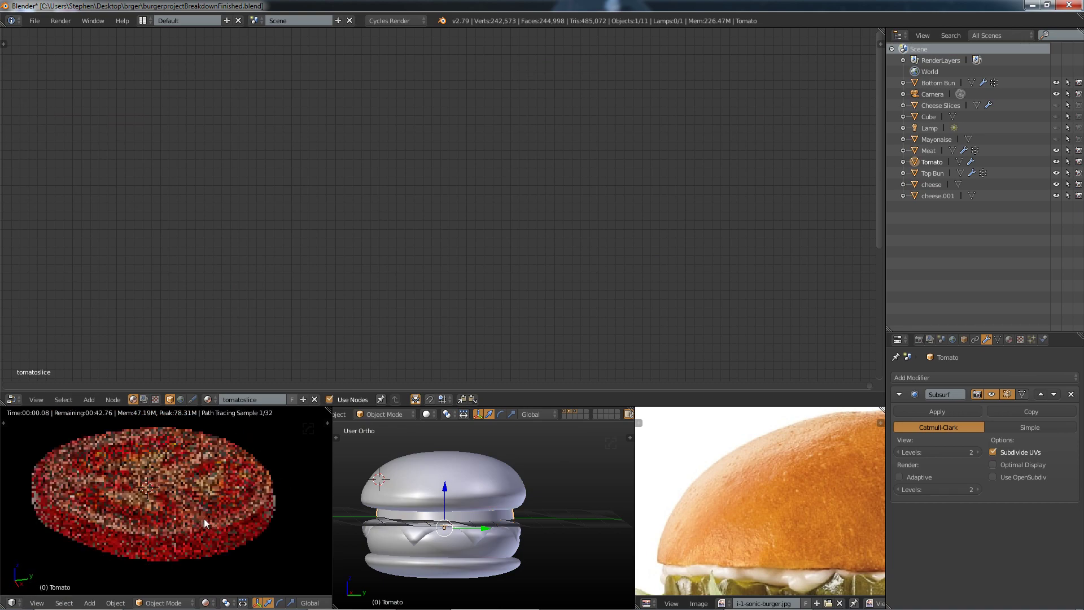
scroll(204, 519, "up", 3)
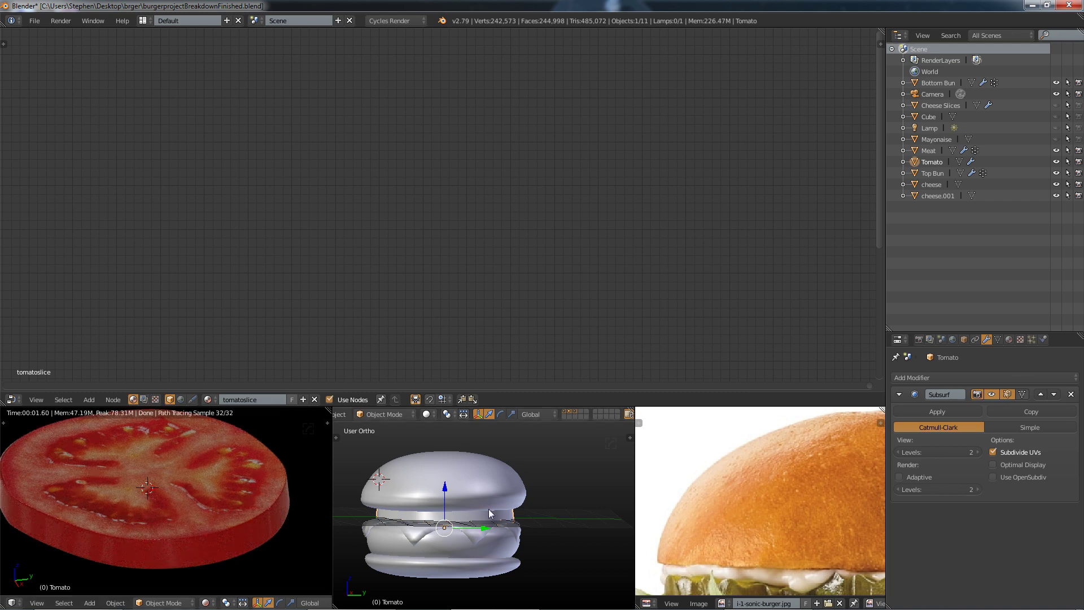
Step: Isolate the tomato slice in the solid viewport, enter Edit Mode and examine its mesh from the side
key("KP_Divide")
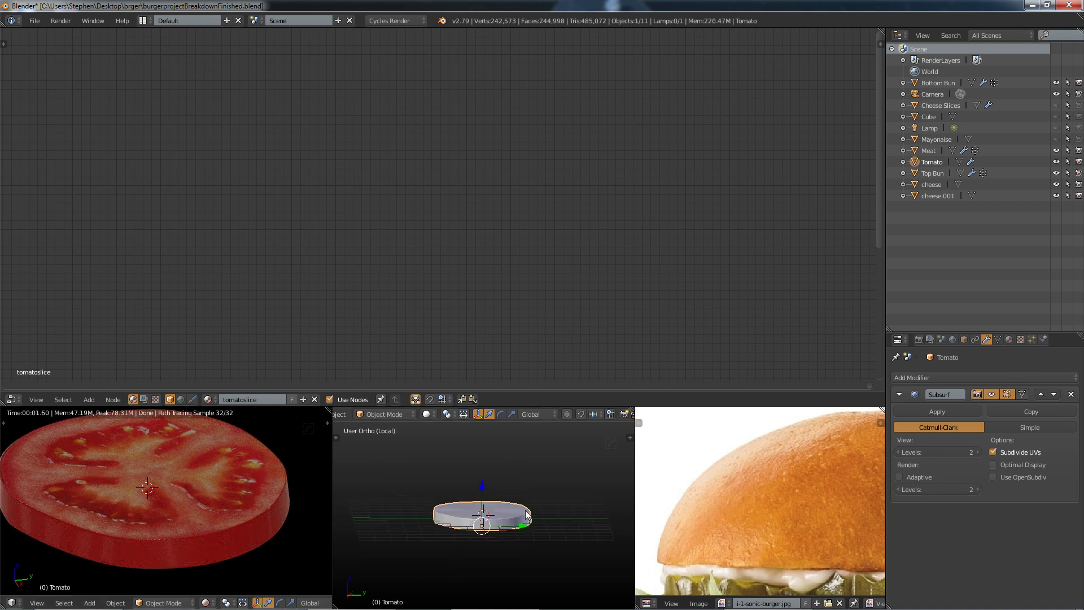
scroll(523, 527, "up", 4)
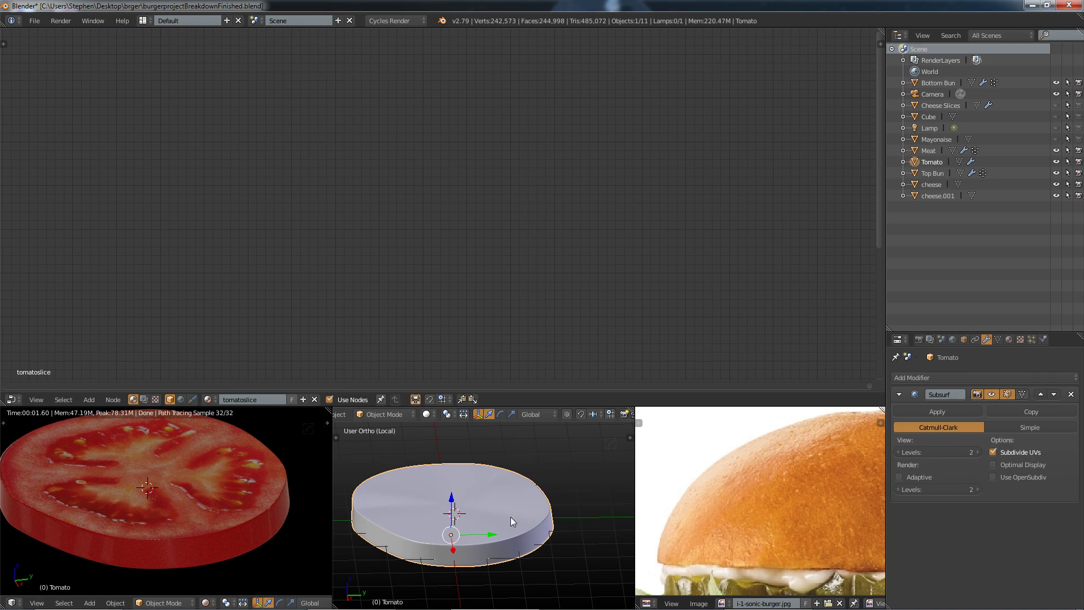
key("Tab")
scroll(510, 517, "up", 3)
middle_click_drag(511, 516, 444, 523)
scroll(473, 554, "down", 3)
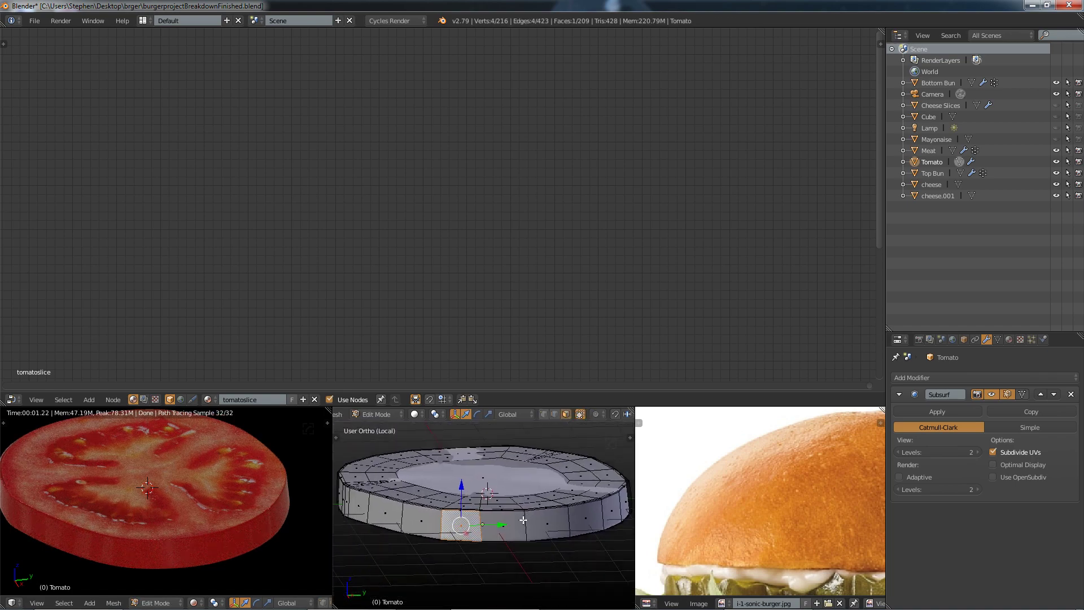
scroll(379, 506, "down", 2)
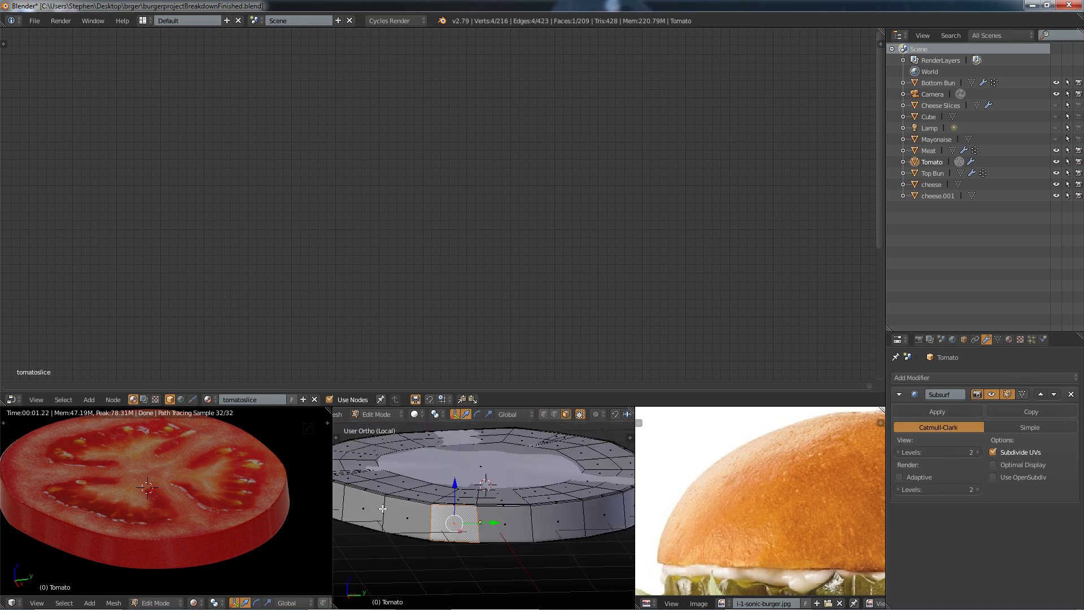
middle_click_drag(375, 494, 360, 510)
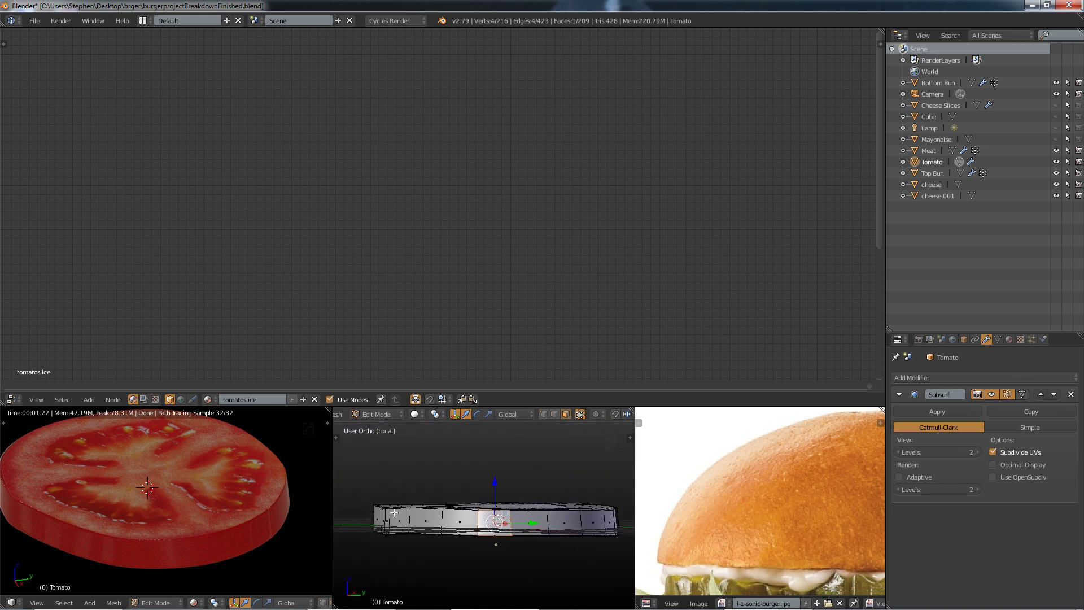
Step: Enable proportional editing with the Sharp falloff, check the rendered slice's side profile, and disable proportional editing again
scroll(565, 416, "down", 4)
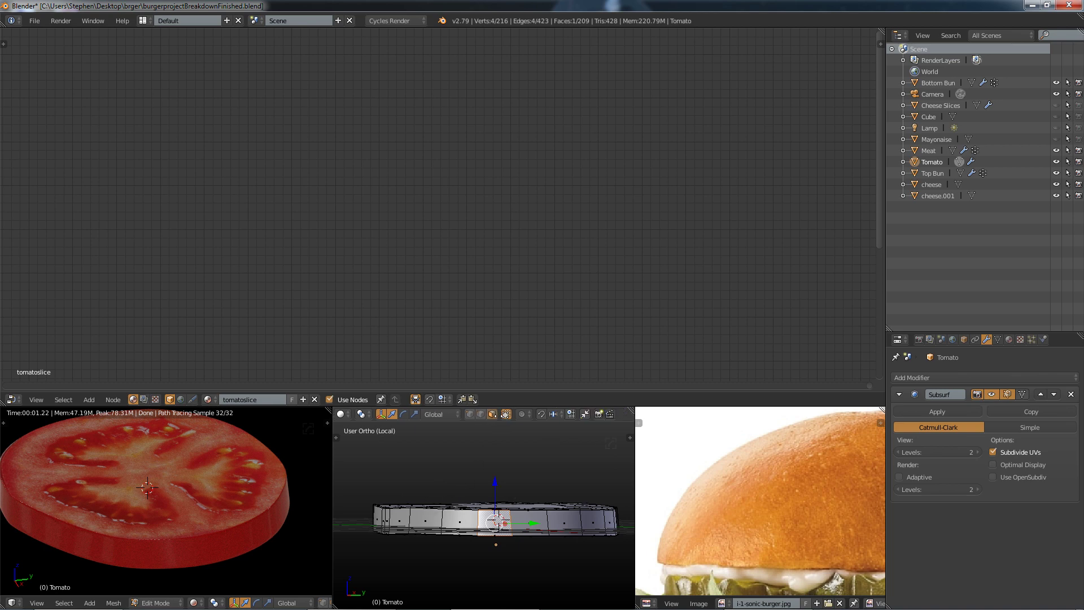
left_click(503, 413)
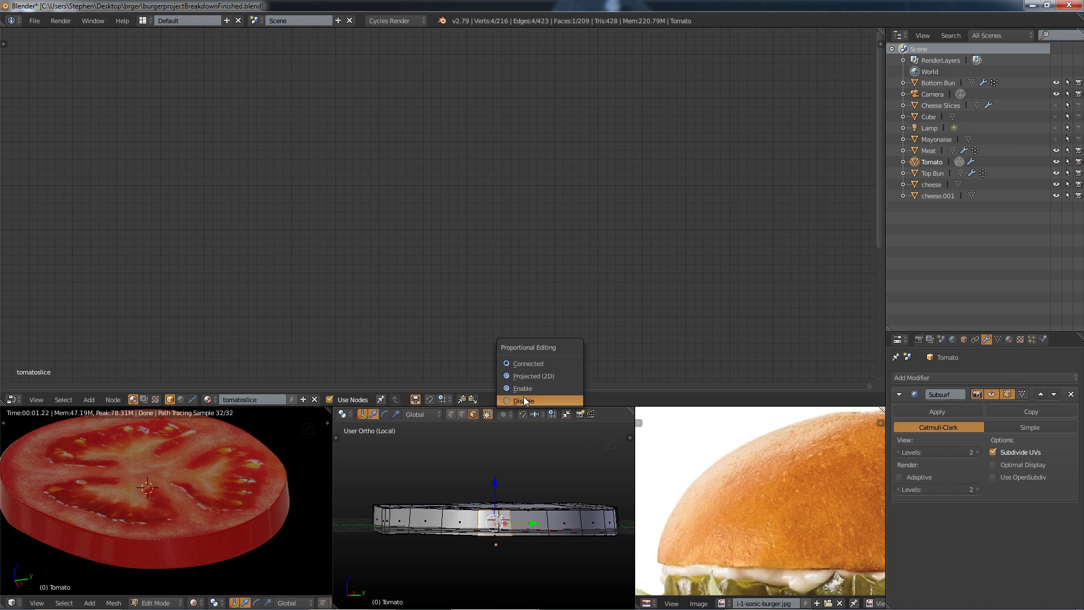
left_click(523, 388)
left_click(531, 416)
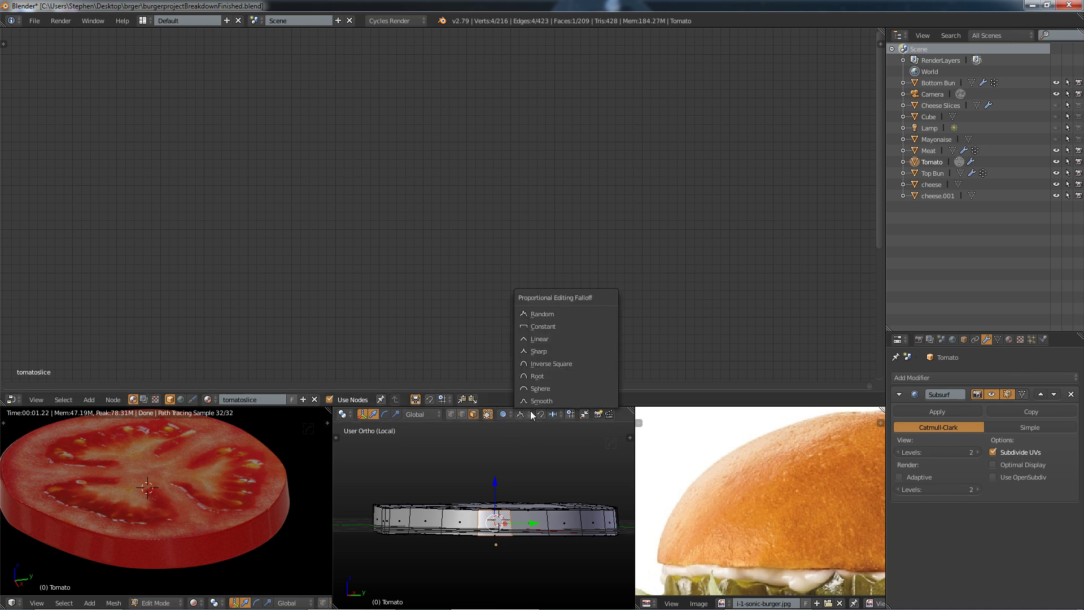
left_click(538, 351)
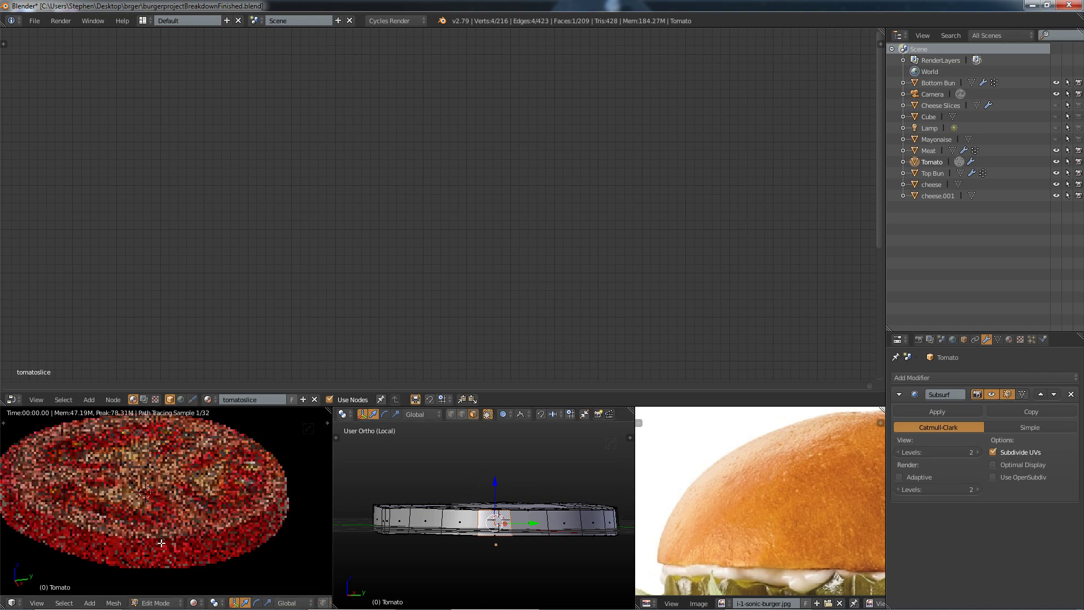
middle_click_drag(161, 543, 144, 524)
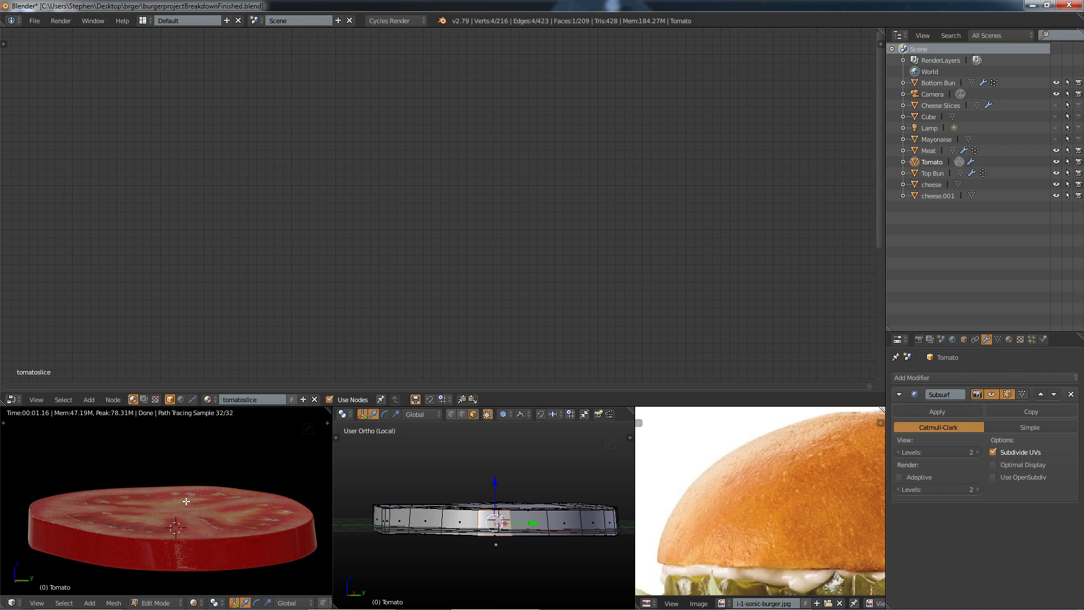
left_click(504, 414)
left_click(522, 400)
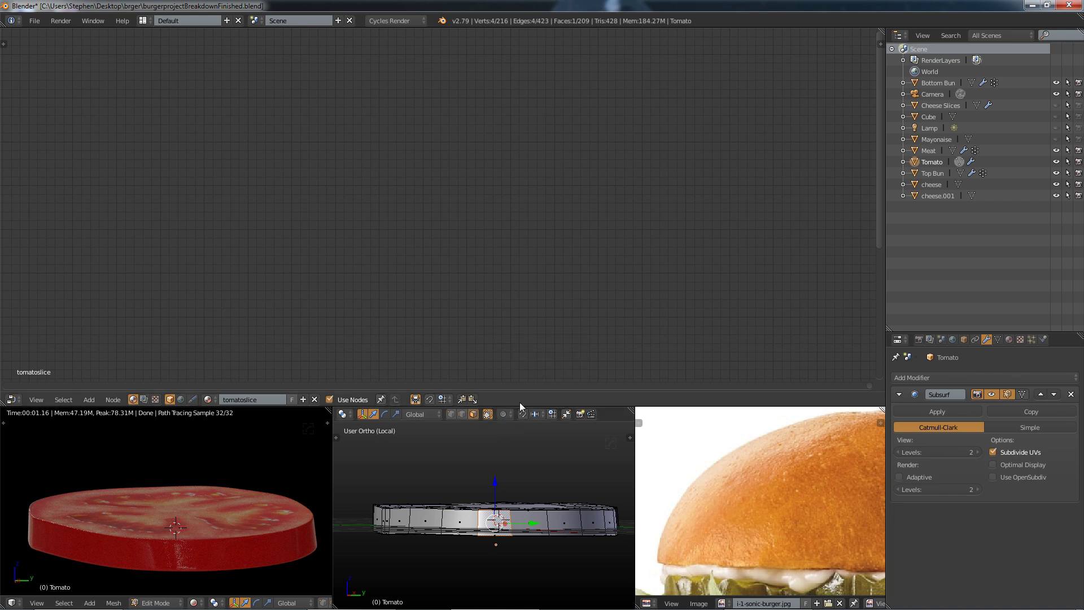
Step: Examine the tomato slice's rim and face topology from several angles, and open its material settings
middle_click_drag(463, 486, 424, 509)
scroll(435, 499, "up", 4)
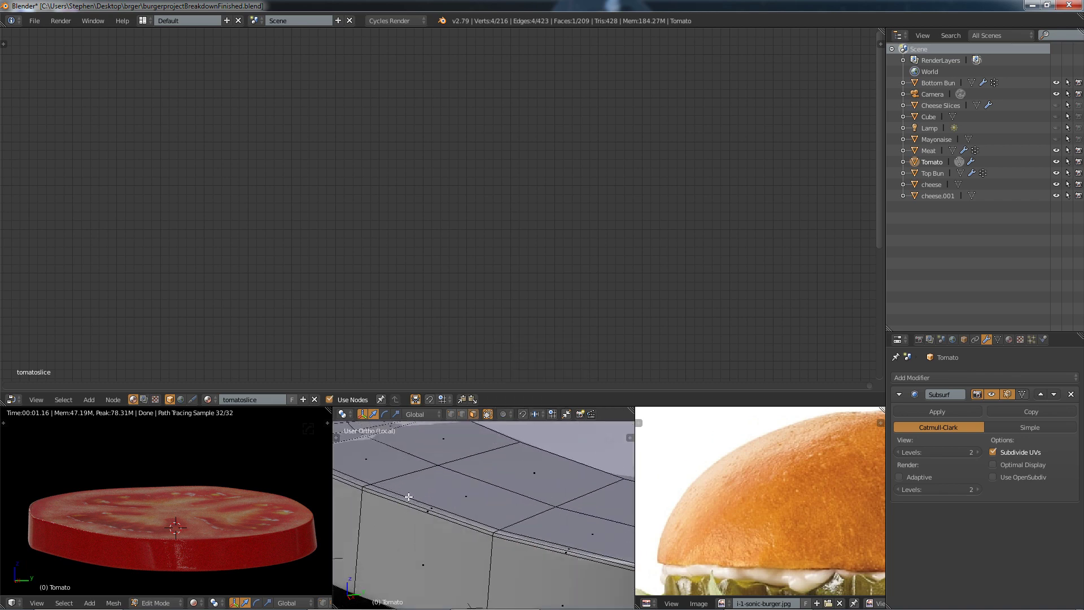
scroll(450, 486, "down", 2)
scroll(450, 486, "down", 2)
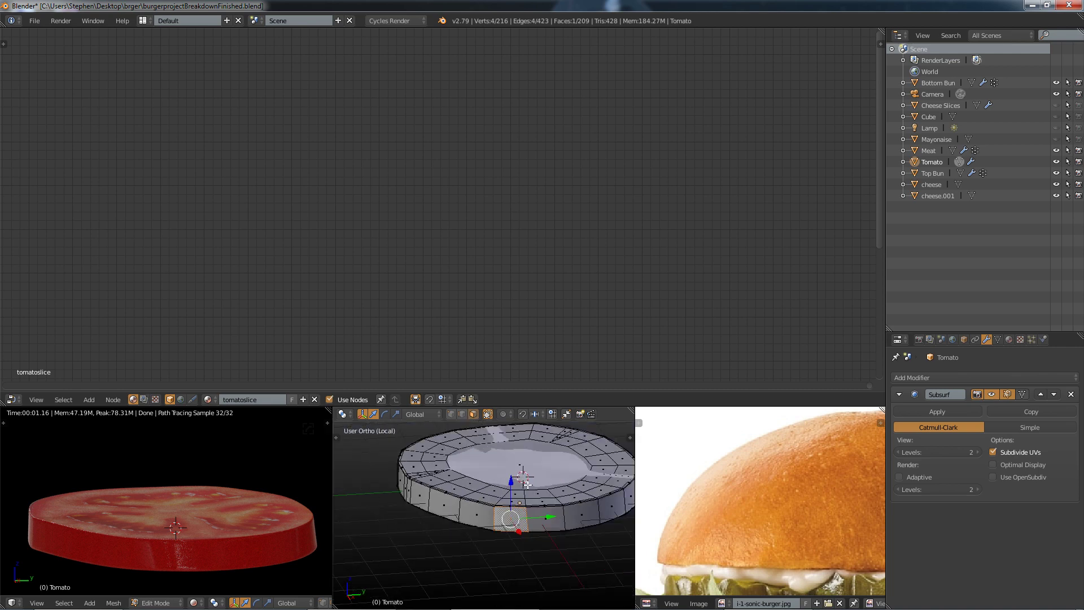
middle_click_drag(450, 486, 480, 546)
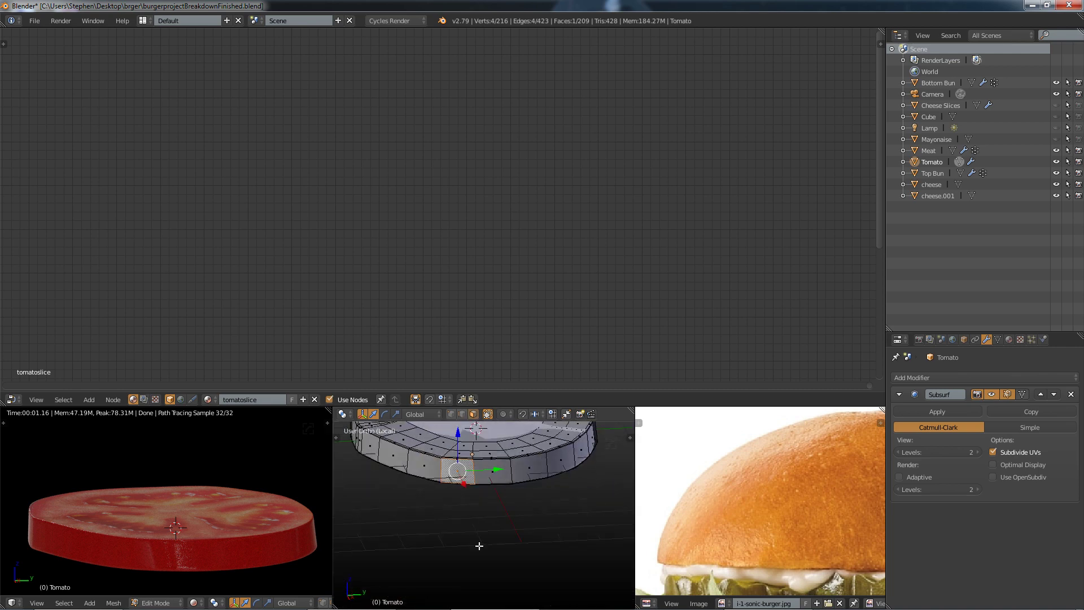
middle_click_drag(483, 458, 491, 507)
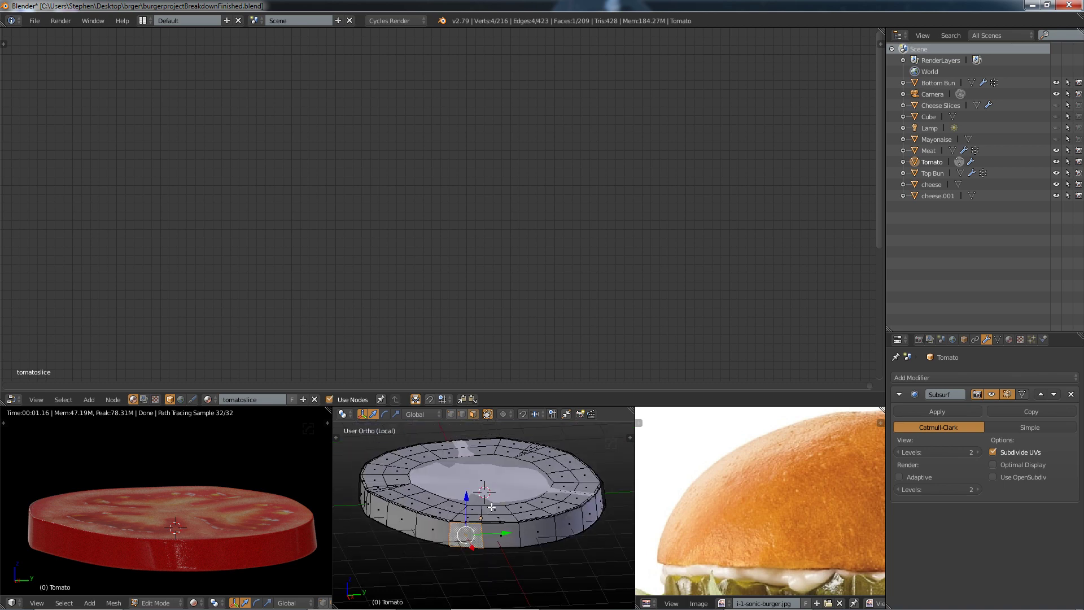
left_click(1009, 339)
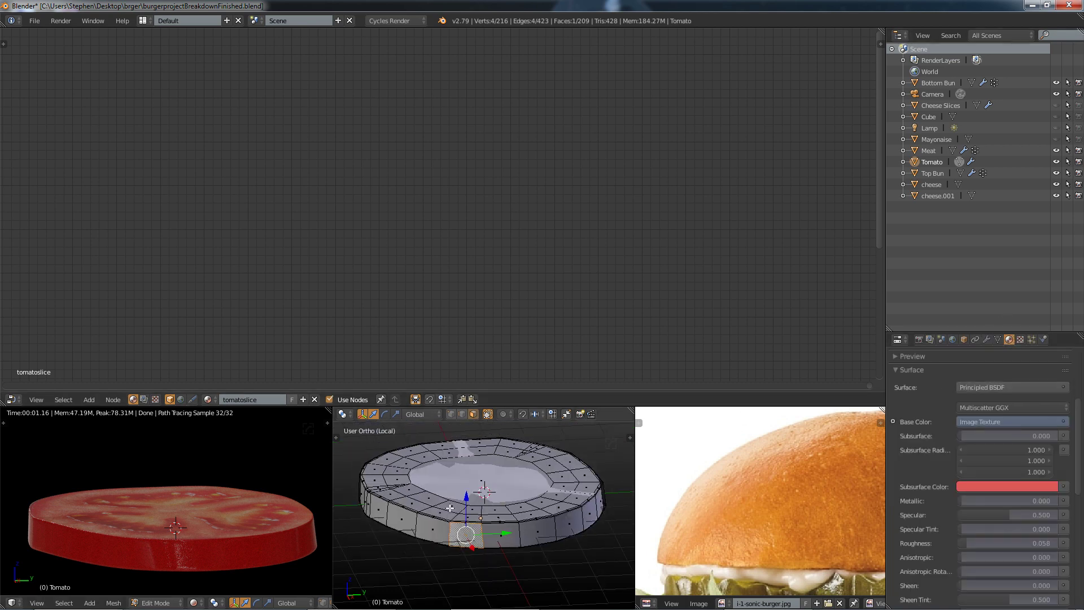
Step: Select the Tomato object's tomatoskin material slot and bring its Principled BSDF node into close view in the node editor
scroll(947, 374, "up", 5)
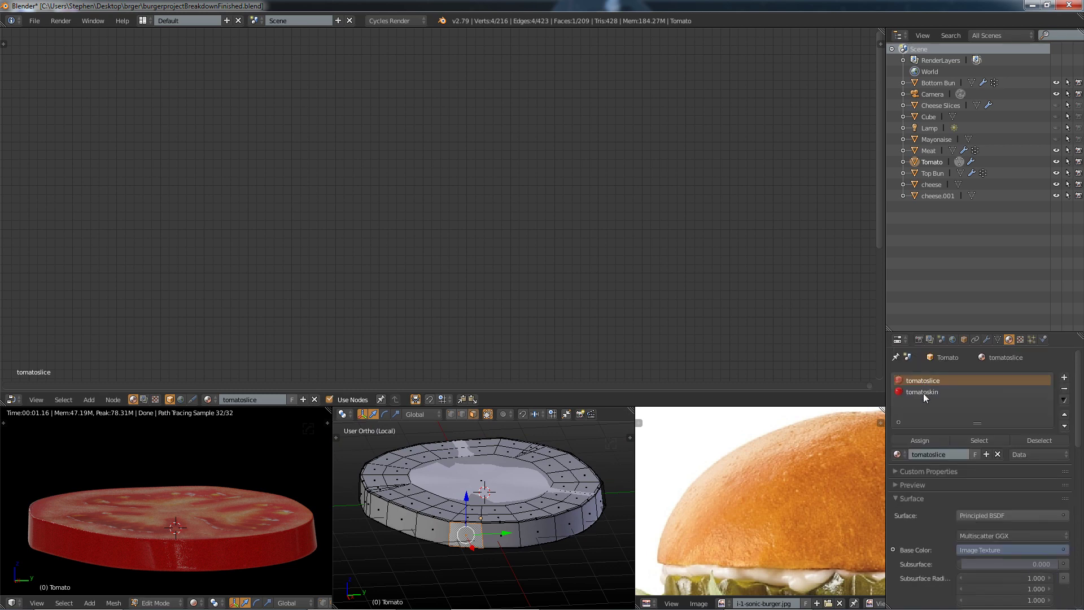
left_click(923, 392)
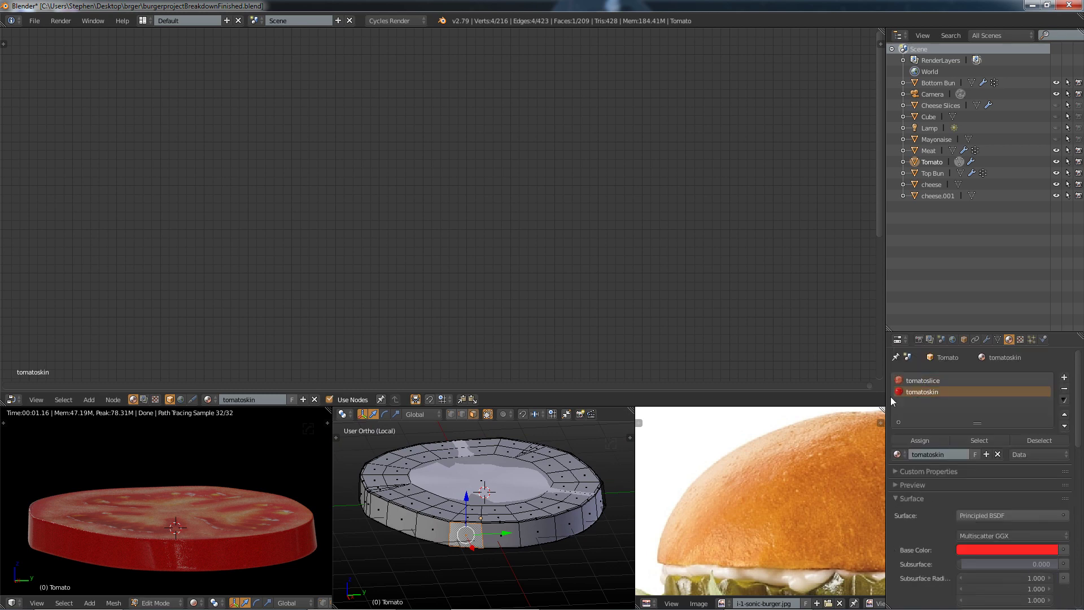
middle_click_drag(280, 344, 297, 281)
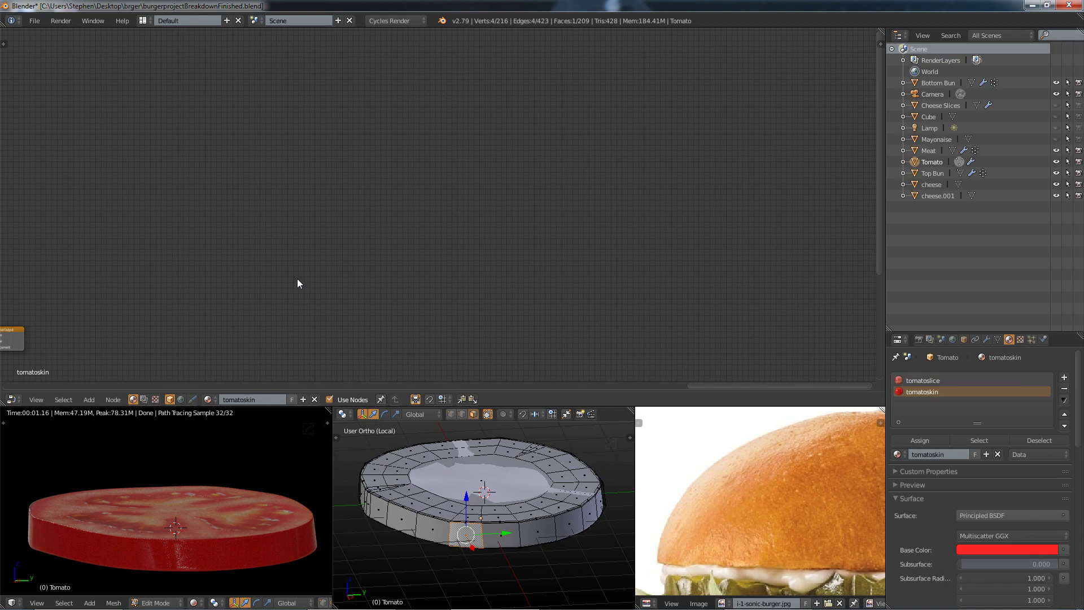
middle_click_drag(220, 271, 301, 227)
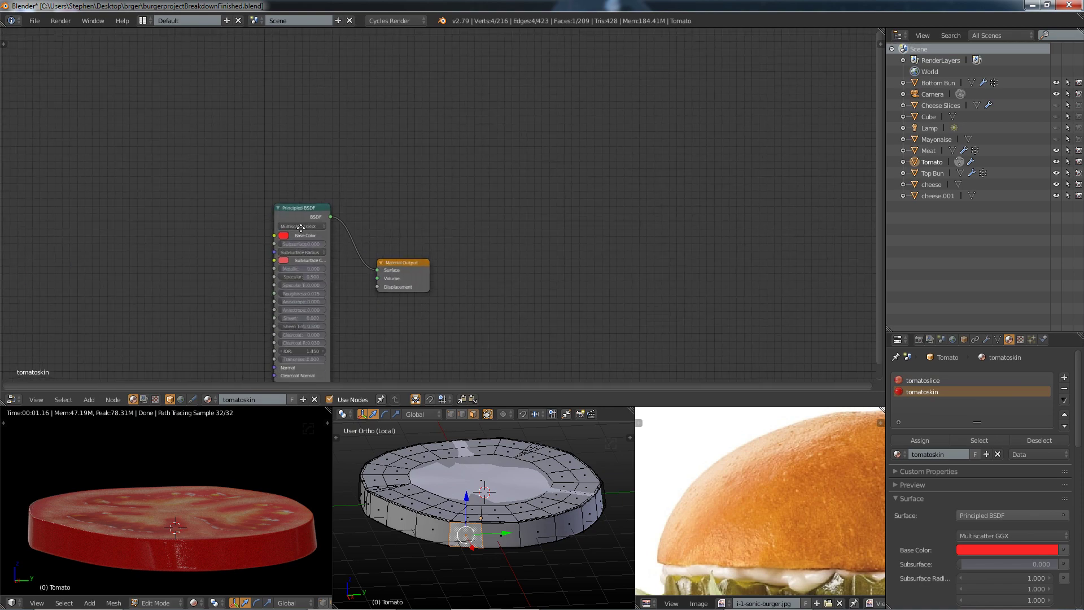
scroll(301, 228, "up", 3)
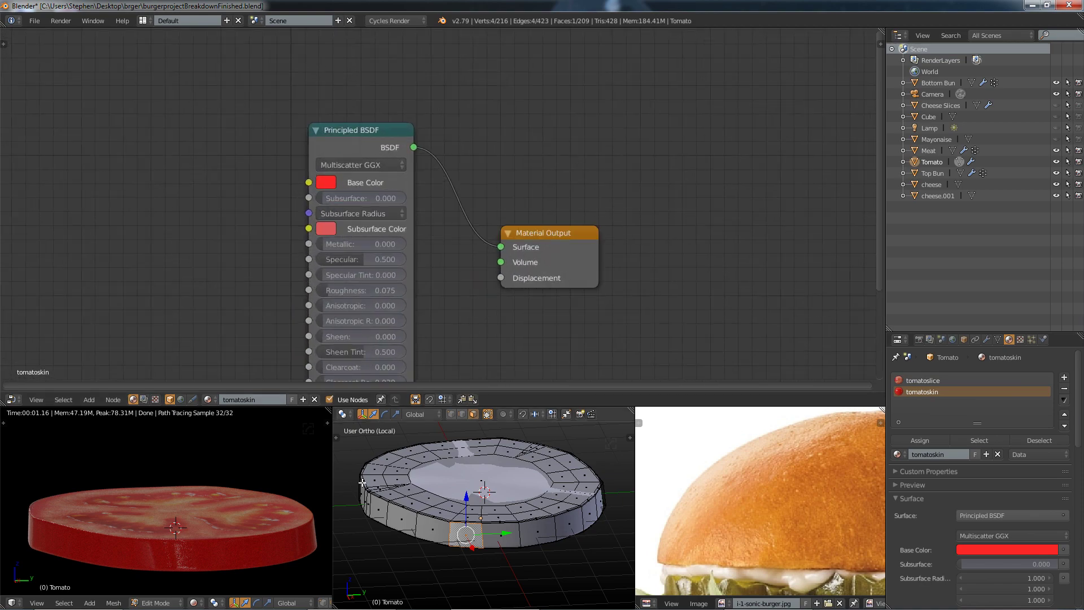
Step: Examine the tomatoskin Principled BSDF settings, including roughness, alongside a close-up of the rendered tomato slice
middle_click_drag(203, 494, 121, 485)
scroll(134, 494, "up", 2)
scroll(121, 485, "down", 2)
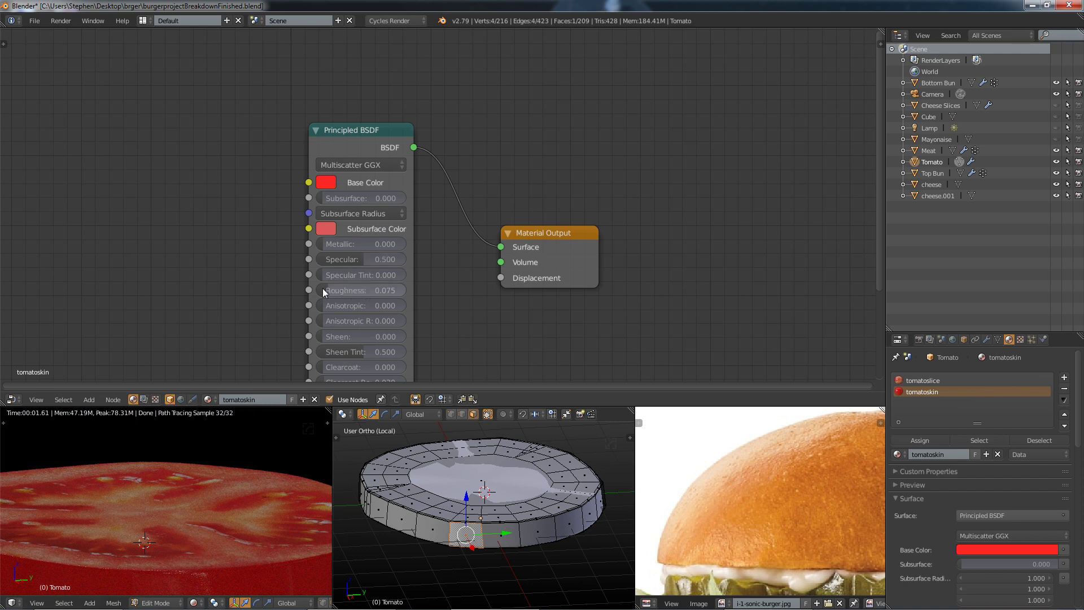
middle_click_drag(370, 343, 386, 296)
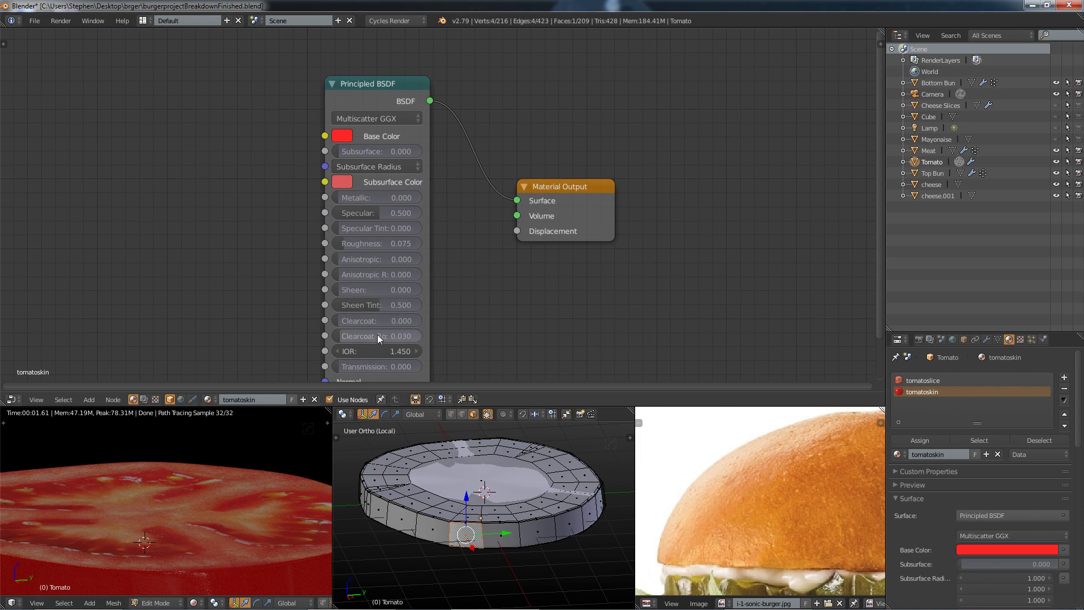
scroll(377, 334, "down", 1)
scroll(378, 334, "up", 2)
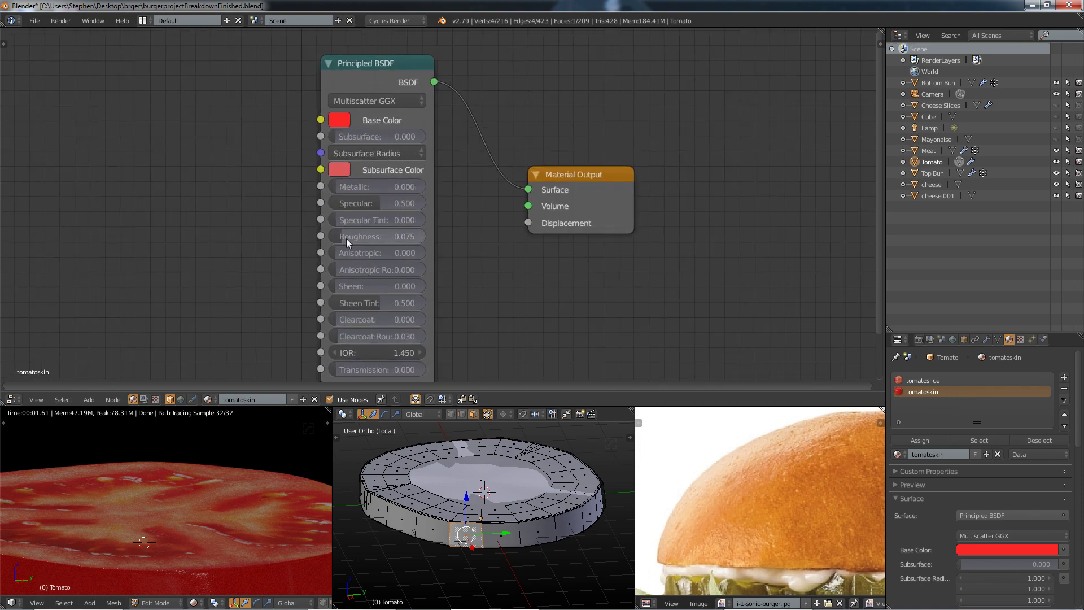
scroll(737, 537, "down", 1)
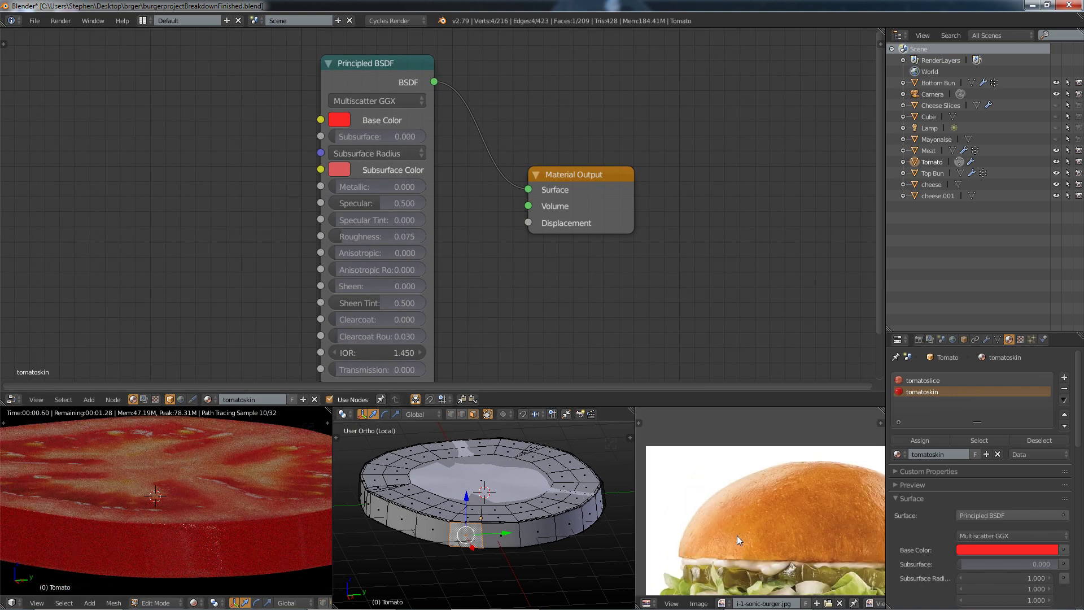
Step: Compare the rendered tomato skin with the tomato in the burger reference photo, marking spots on the skin with the 3D cursor
scroll(736, 536, "down", 1)
scroll(697, 487, "up", 3)
mouse_move(712, 489)
middle_mouse_down()
mouse_move(730, 494)
mouse_move(711, 495)
middle_mouse_up()
scroll(752, 499, "up", 4)
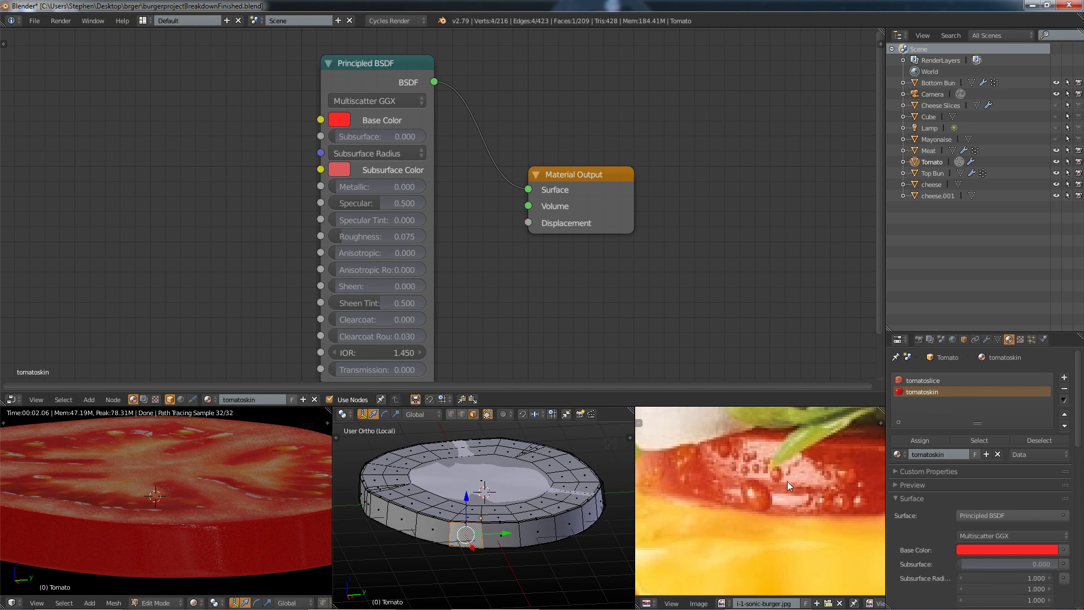
left_click(127, 548)
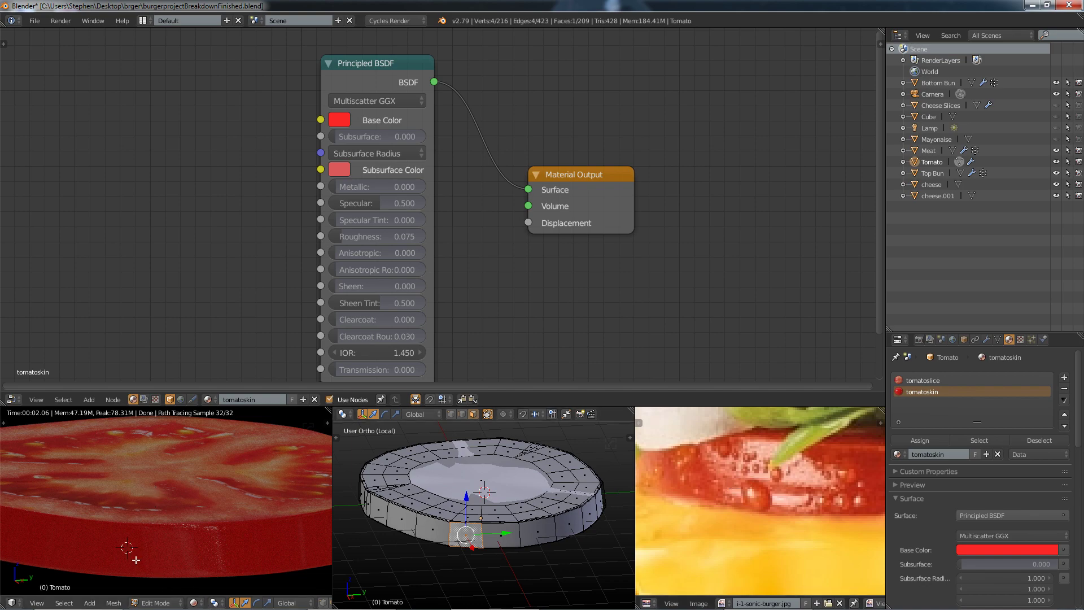
left_click(150, 548)
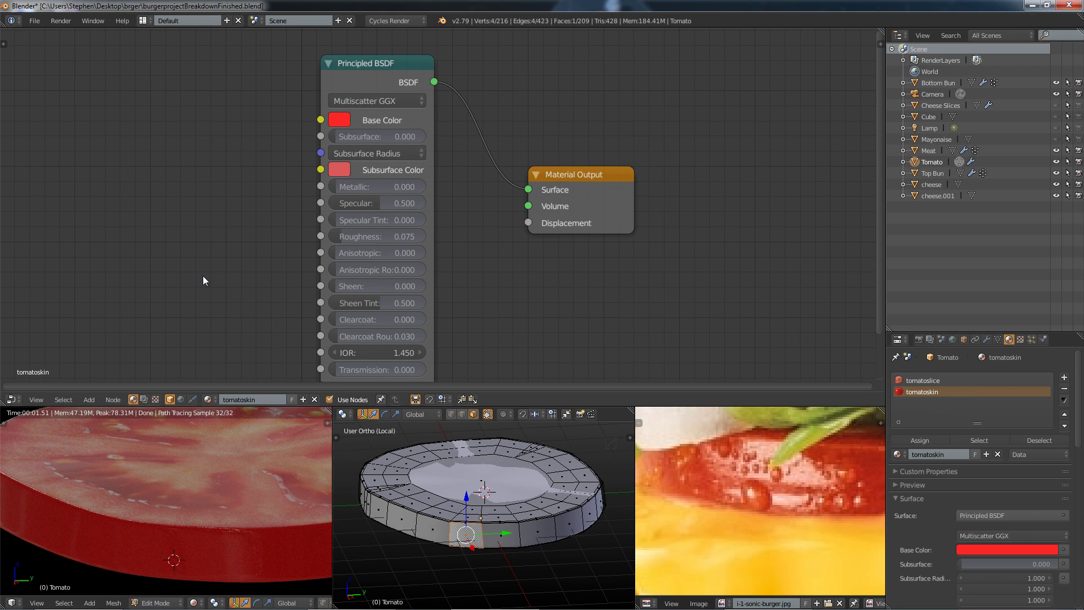
scroll(728, 477, "down", 5)
scroll(759, 478, "up", 4)
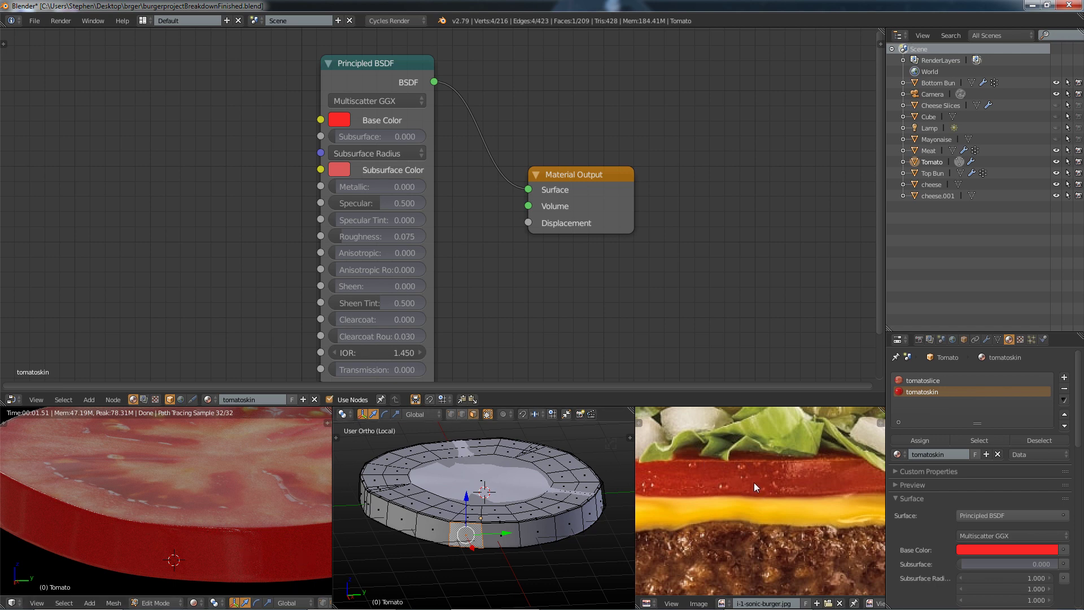
scroll(753, 483, "down", 6)
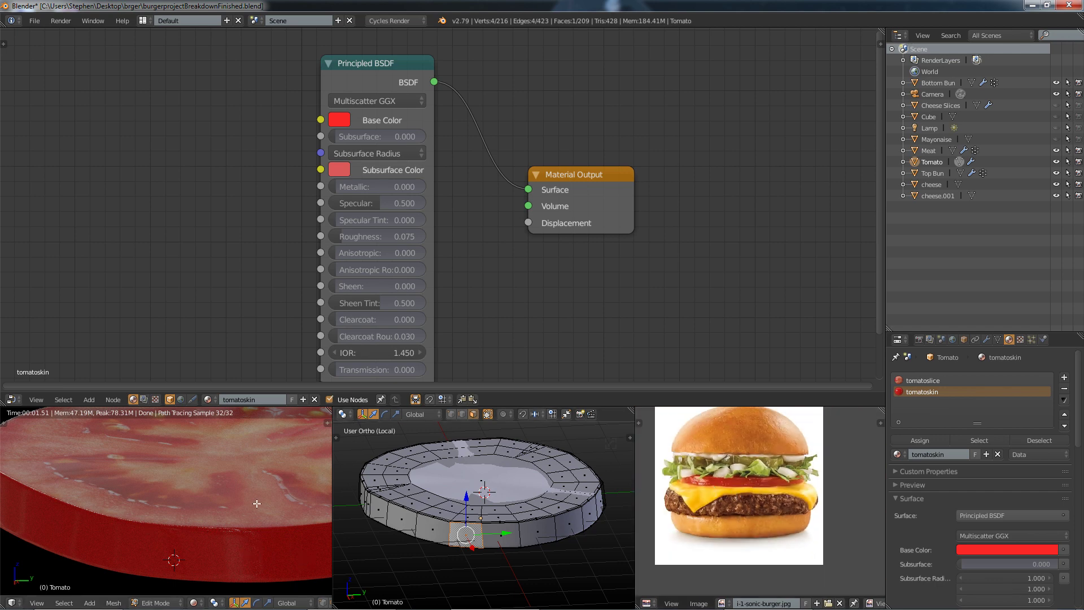
Step: Frame the rendered slice's cut face and show the full node tree of the tomatoslice material
scroll(238, 517, "down", 2)
scroll(239, 517, "down", 3)
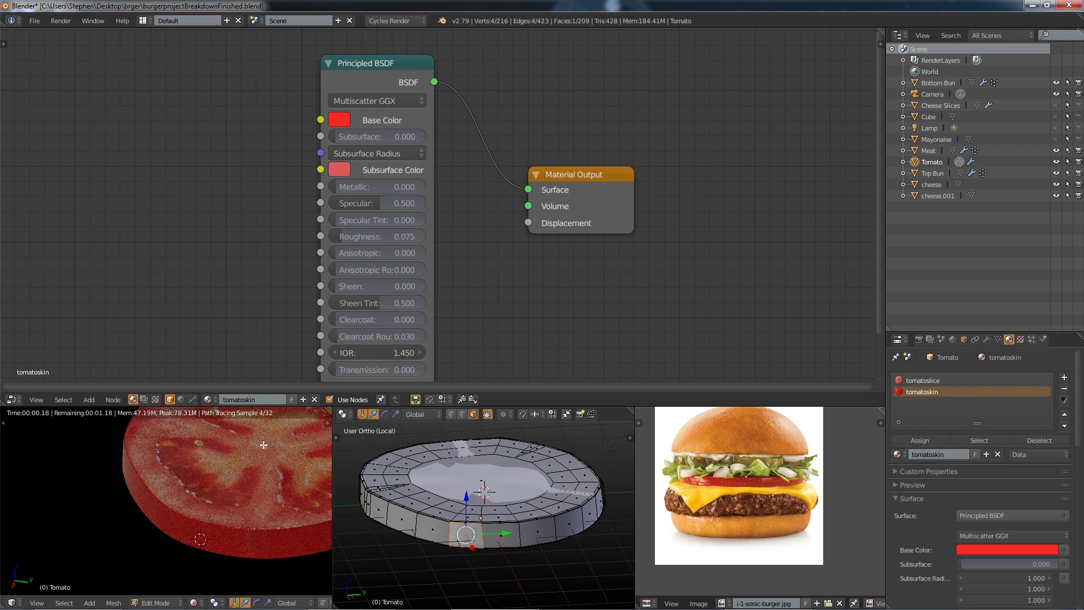
left_click(922, 379)
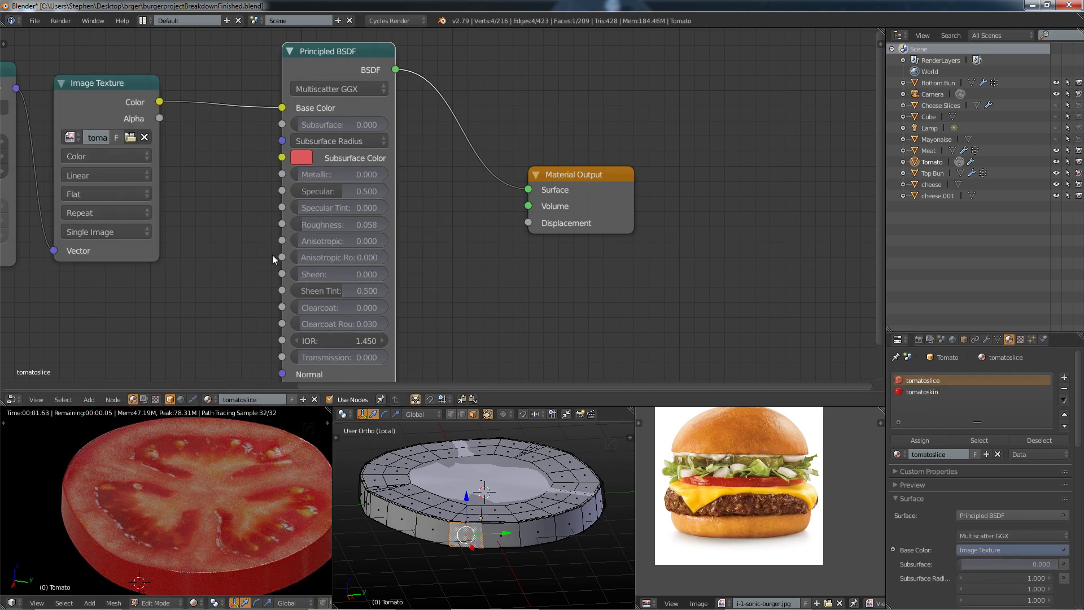
scroll(205, 209, "down", 3)
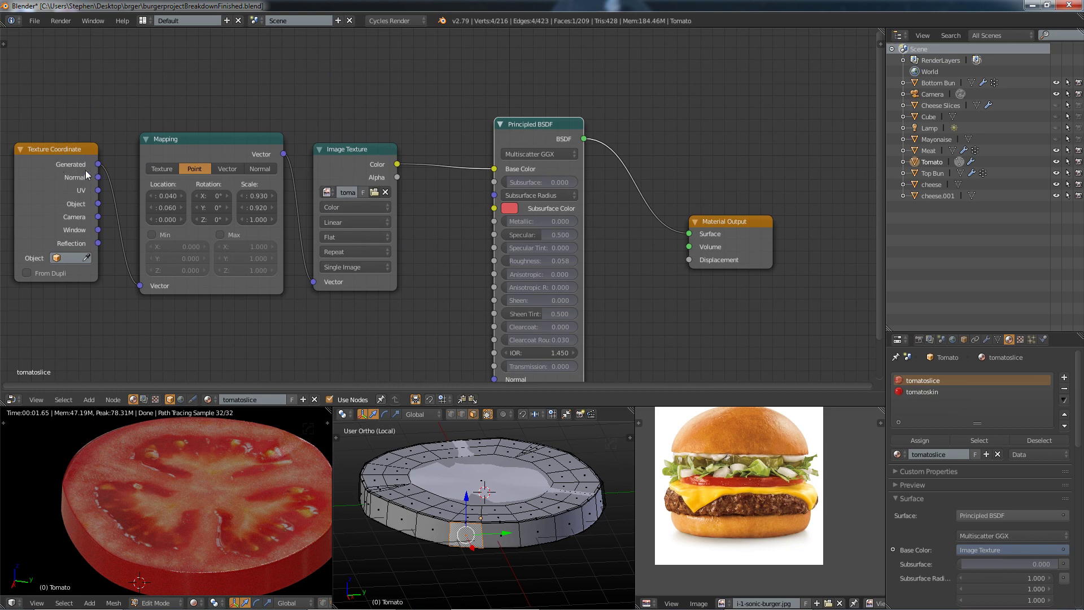
Step: Try the Object texture coordinates as the Mapping node's vector input and reconnect the Generated output
left_click_drag(98, 204, 141, 285)
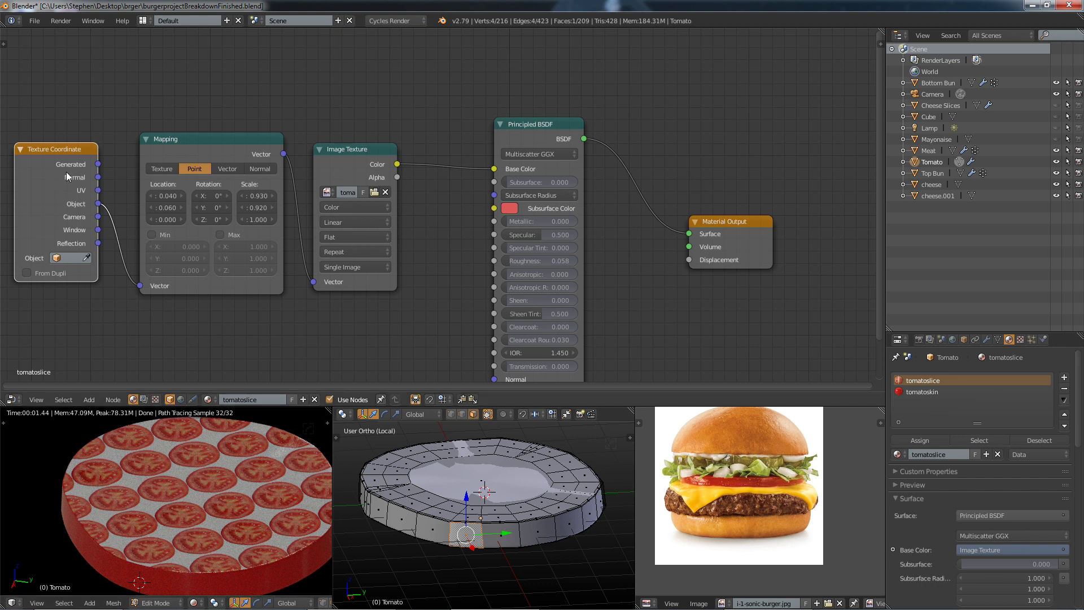
left_click_drag(104, 164, 148, 286)
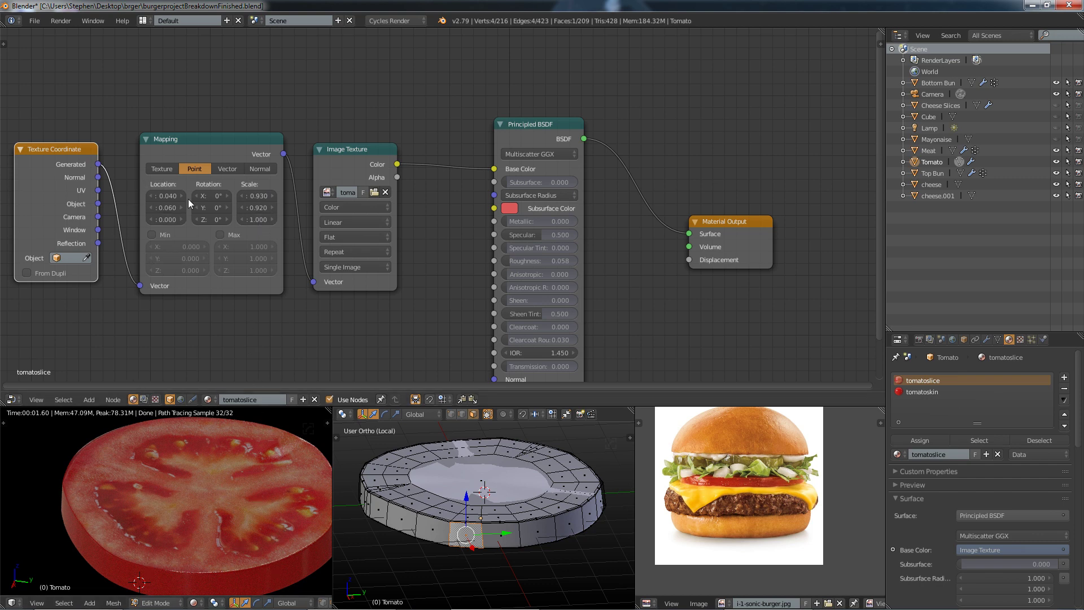
mouse_move(168, 197)
left_mouse_down()
mouse_move(218, 198)
mouse_move(168, 196)
left_mouse_up()
scroll(587, 244, "down", 3)
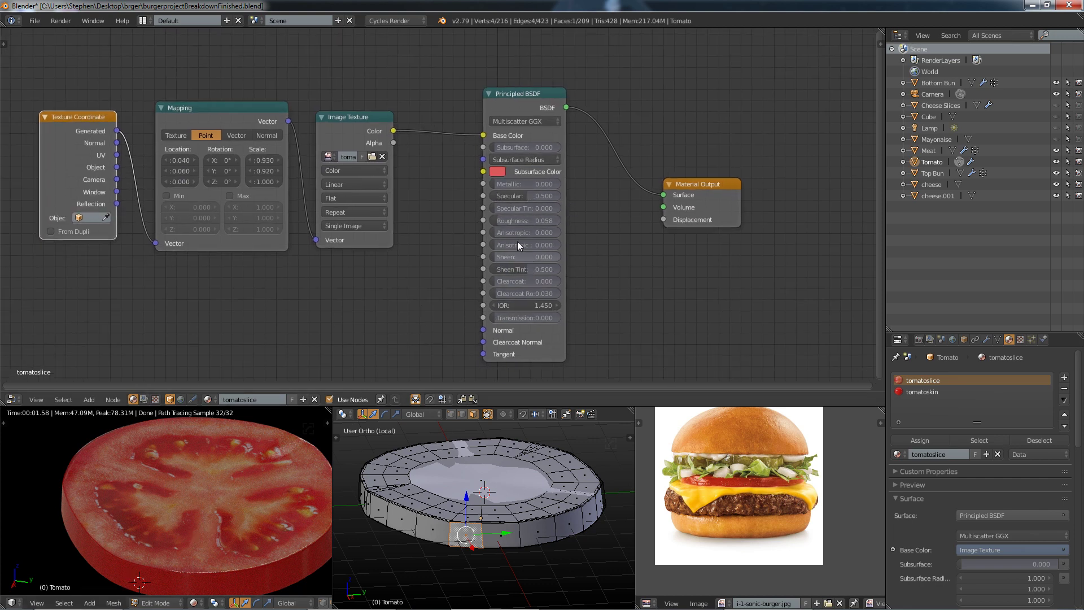
Step: Exit local view in the rendered viewport and frame the tomato between the top bun and the cheese
key("KP_0")
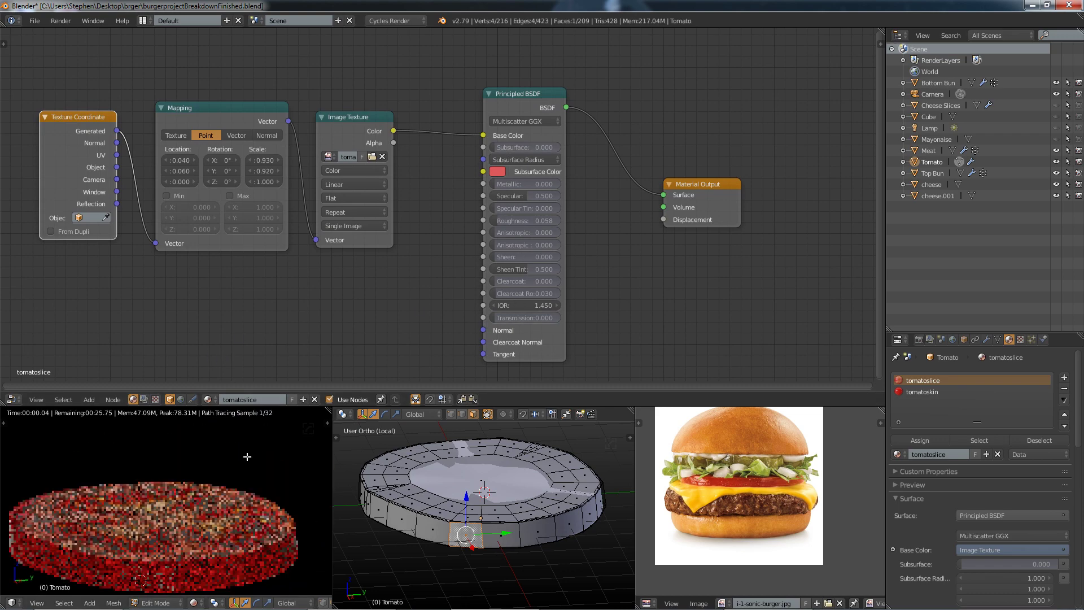
scroll(225, 481, "down", 3)
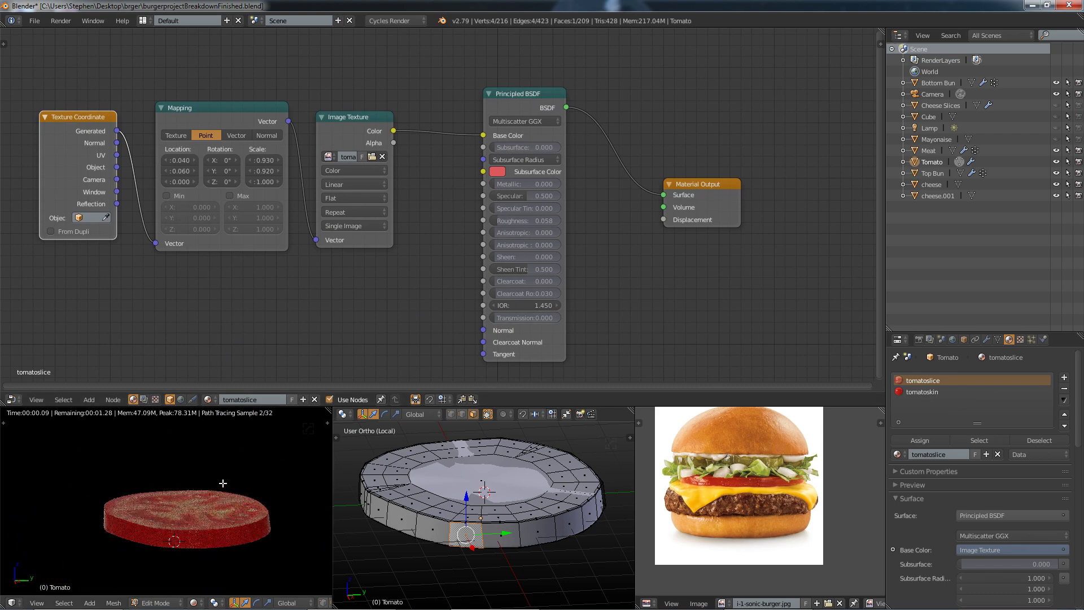
key("KP_Divide")
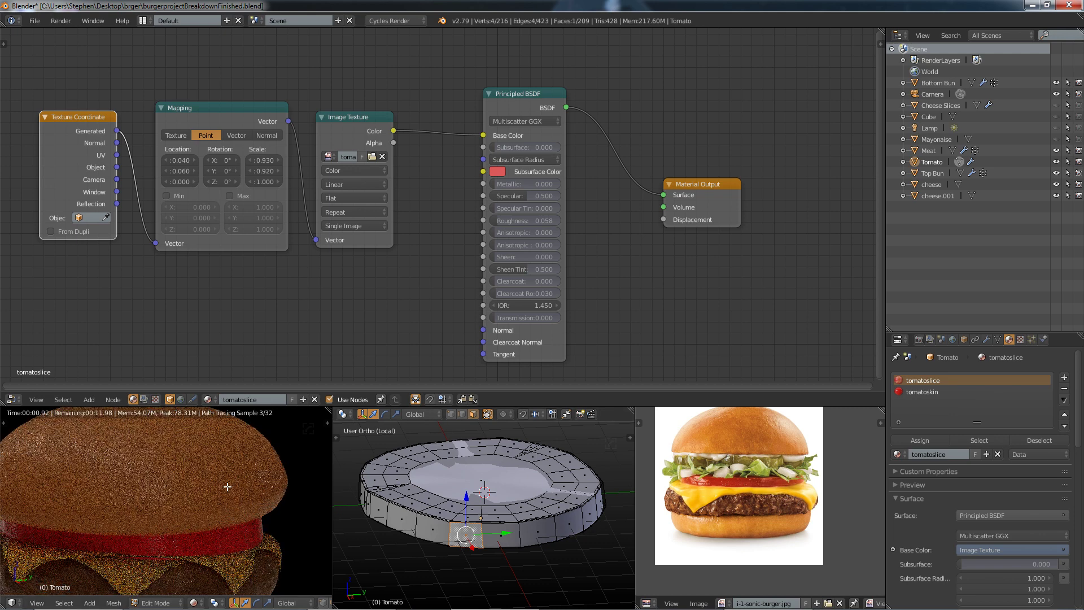
scroll(200, 491, "up", 1)
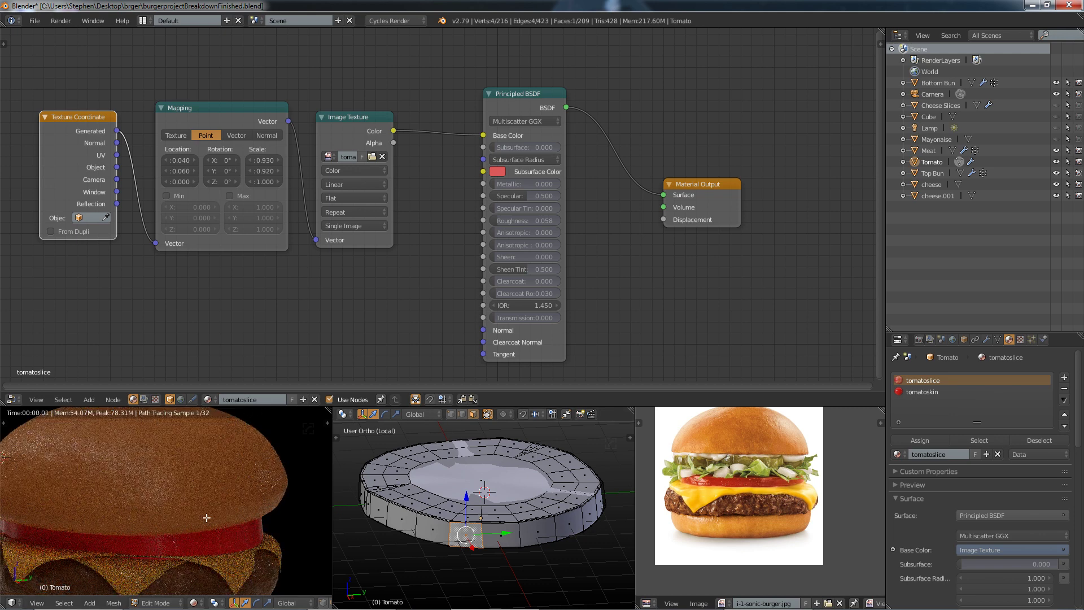
scroll(200, 492, "up", 1)
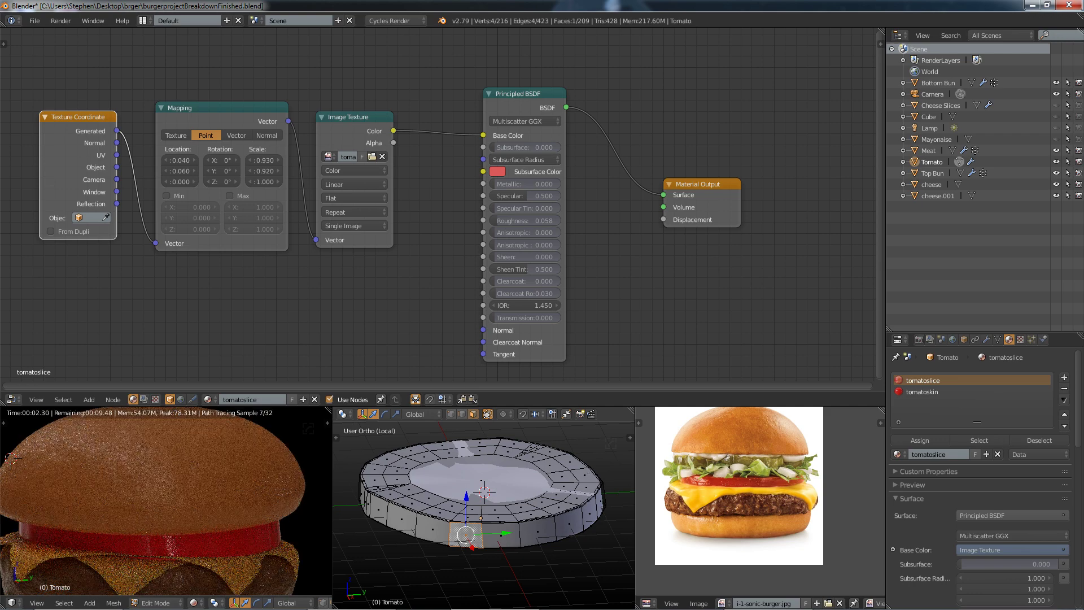
middle_click_drag(191, 508, 191, 454)
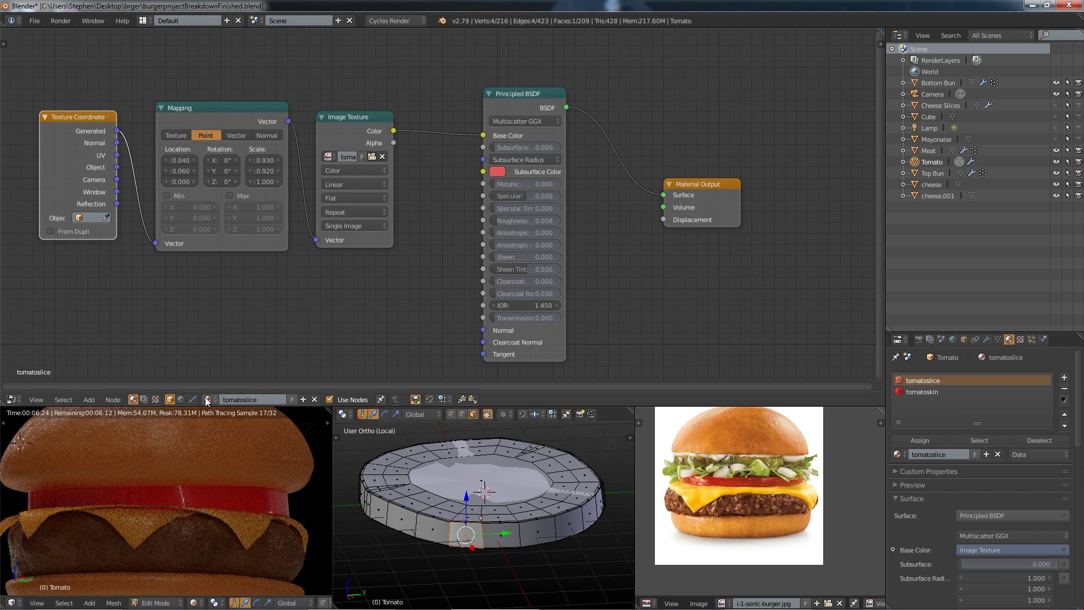
Step: Return the solid viewport to the full burger in Object Mode, select the cheese object and frame its material nodes
key("KP_Divide")
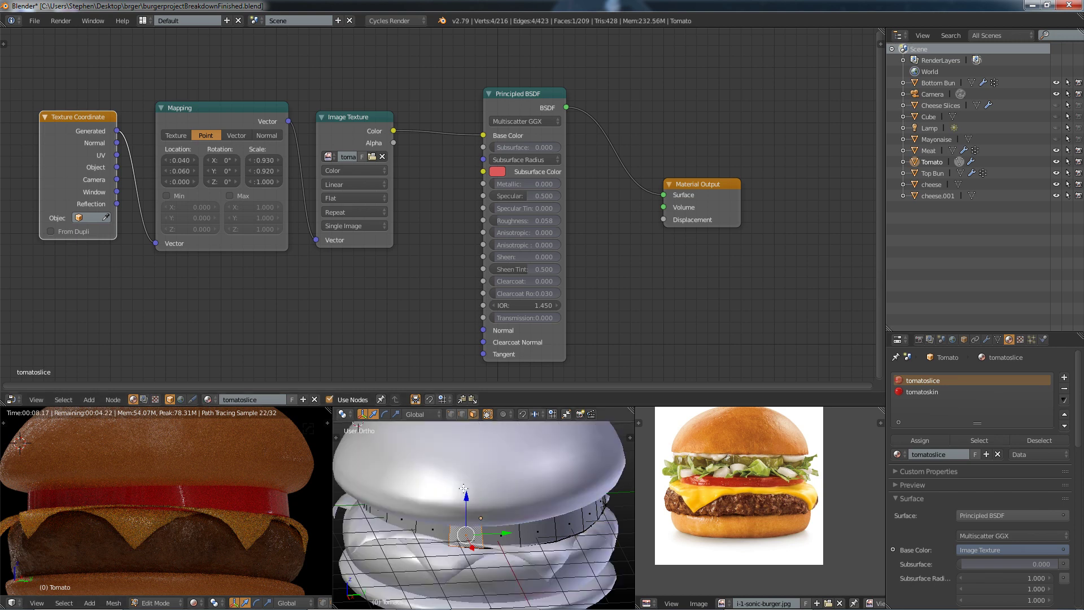
key("Tab")
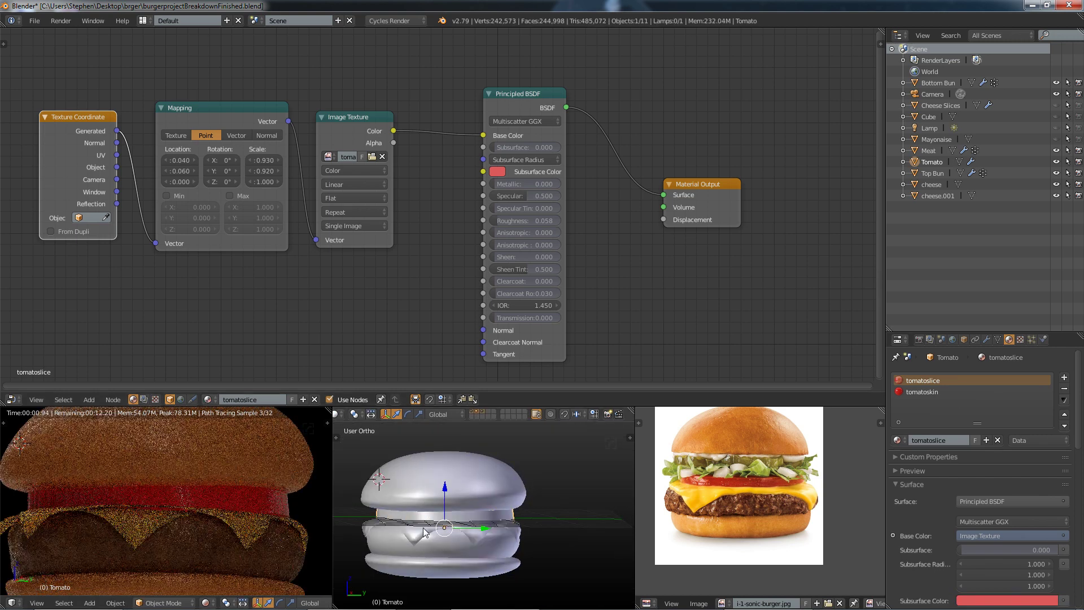
right_click(425, 533)
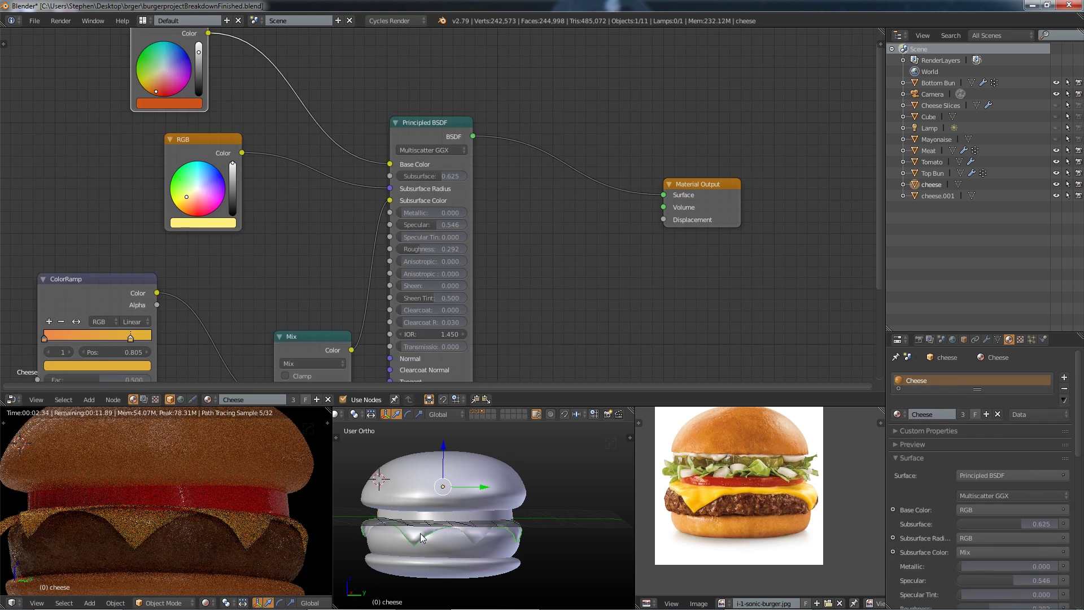
key("Home")
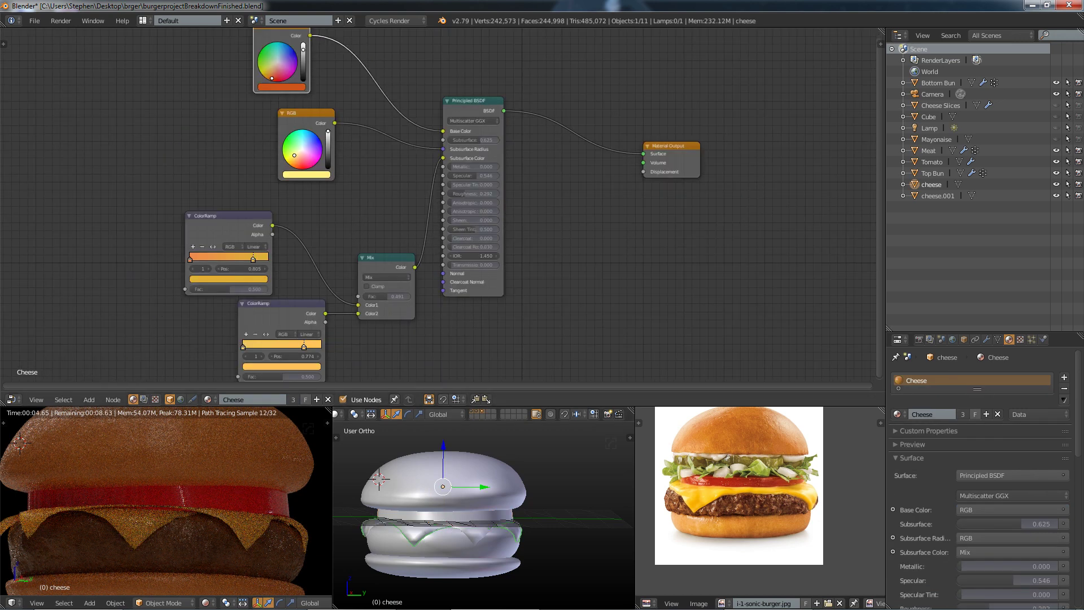
scroll(372, 188, "down", 1)
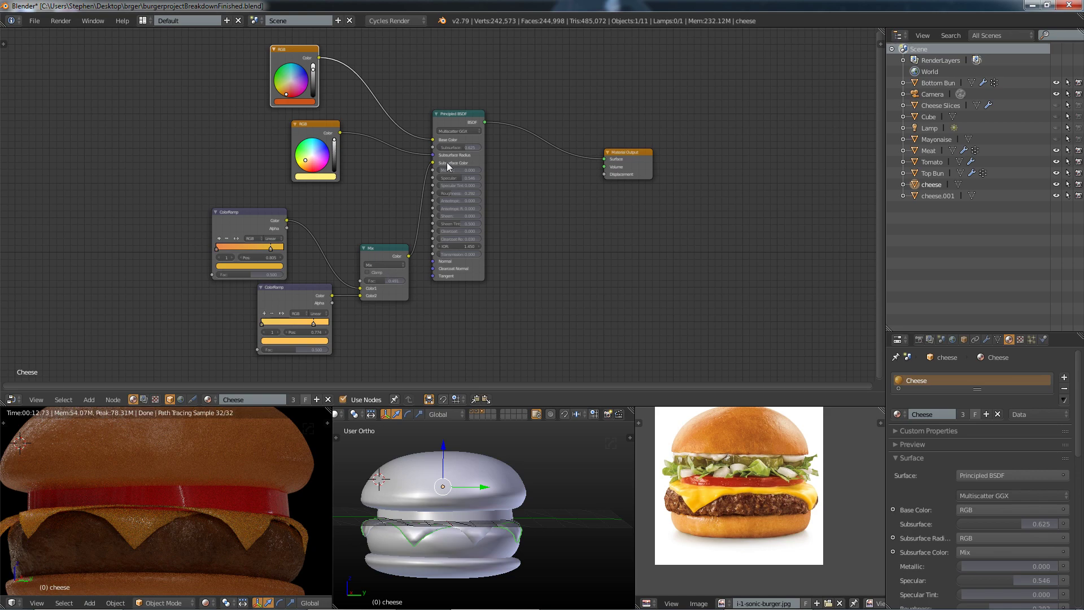
scroll(446, 162, "up", 2)
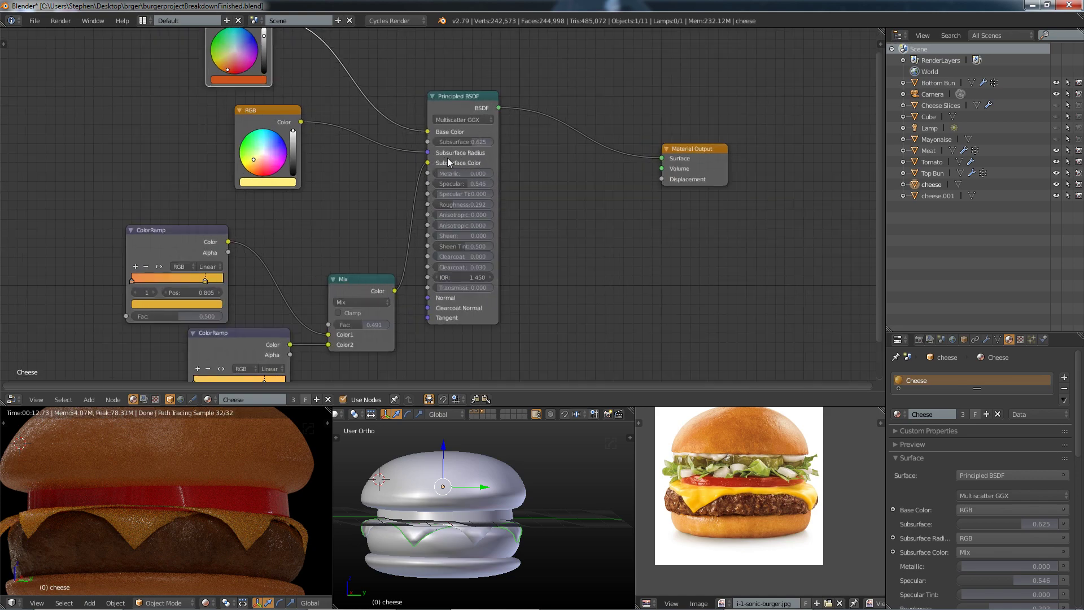
middle_click_drag(486, 156, 482, 263)
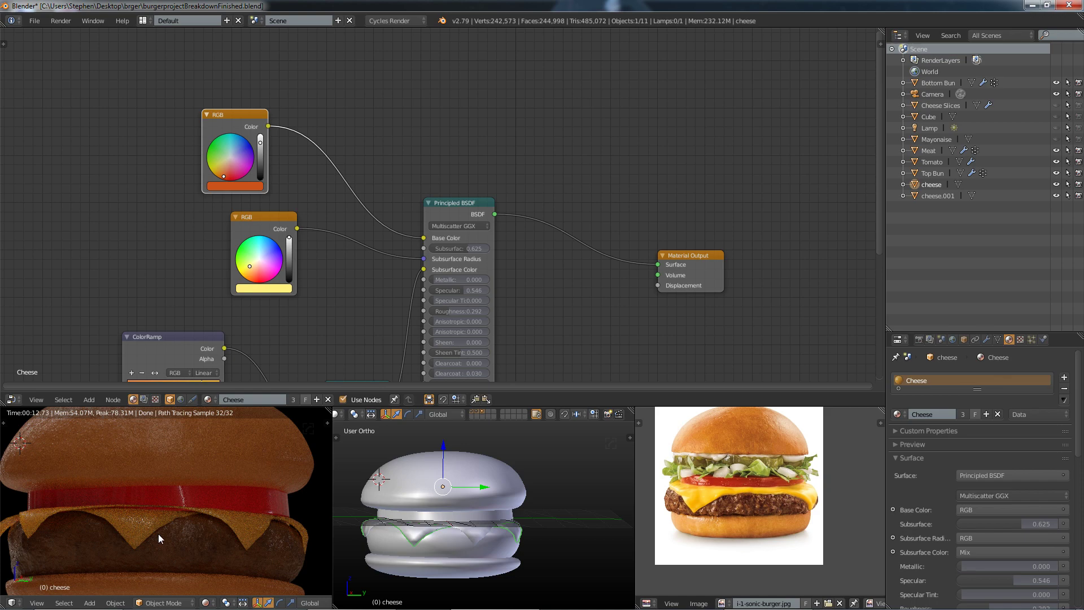
Step: Set the Cheese material's Subsurface to 0 and connect the pale yellow RGB node to its Base Color
left_click_drag(472, 248, 435, 252)
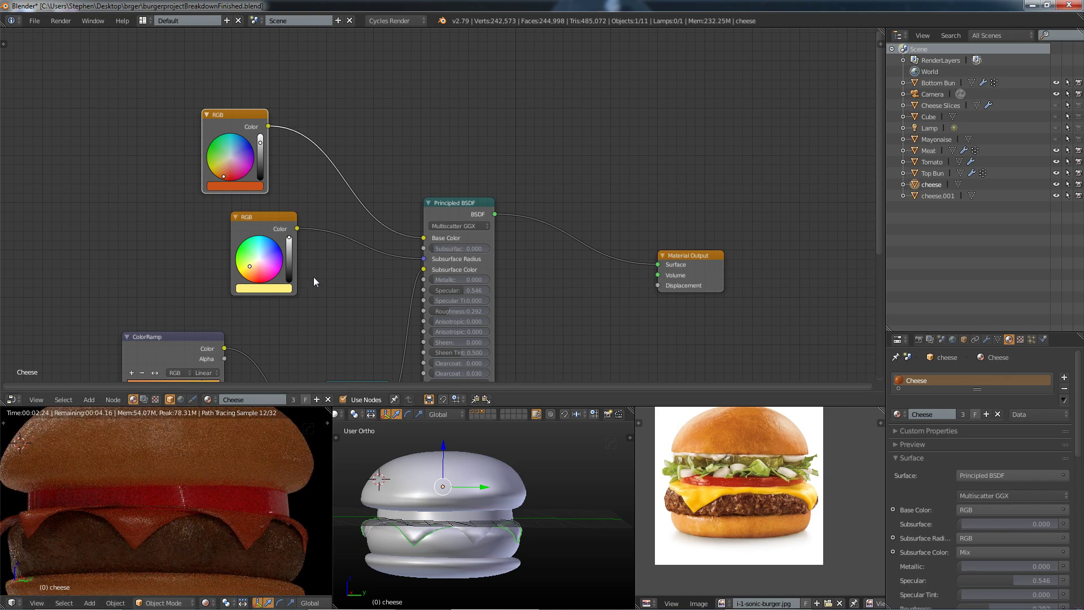
left_click_drag(298, 229, 425, 239)
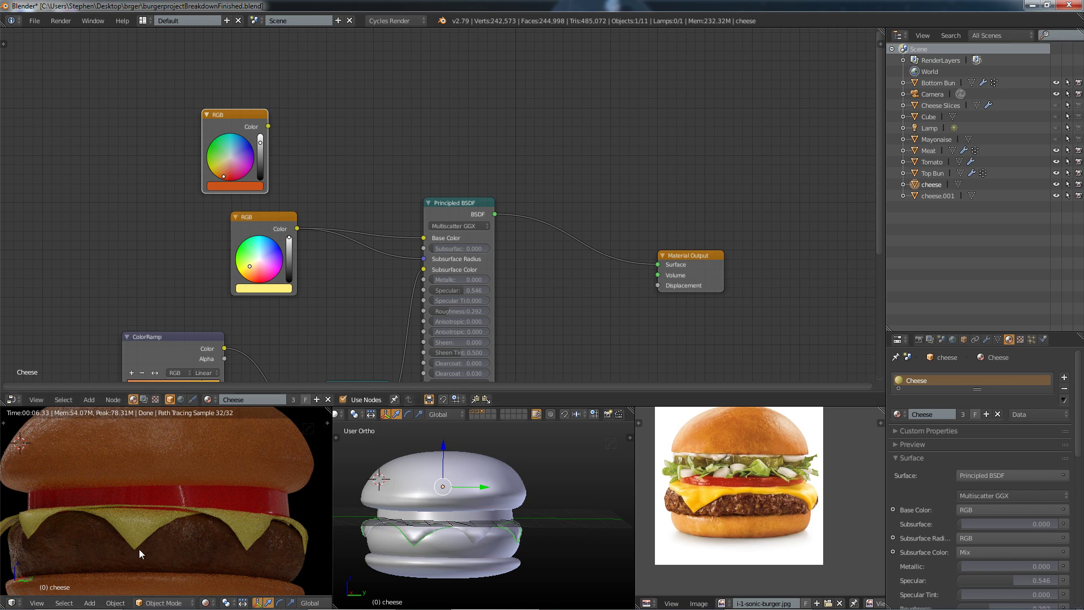
Step: Connect the Mix node's Color output to the Cheese Principled BSDF's Base Color in place of the pale yellow RGB
scroll(356, 312, "down", 2)
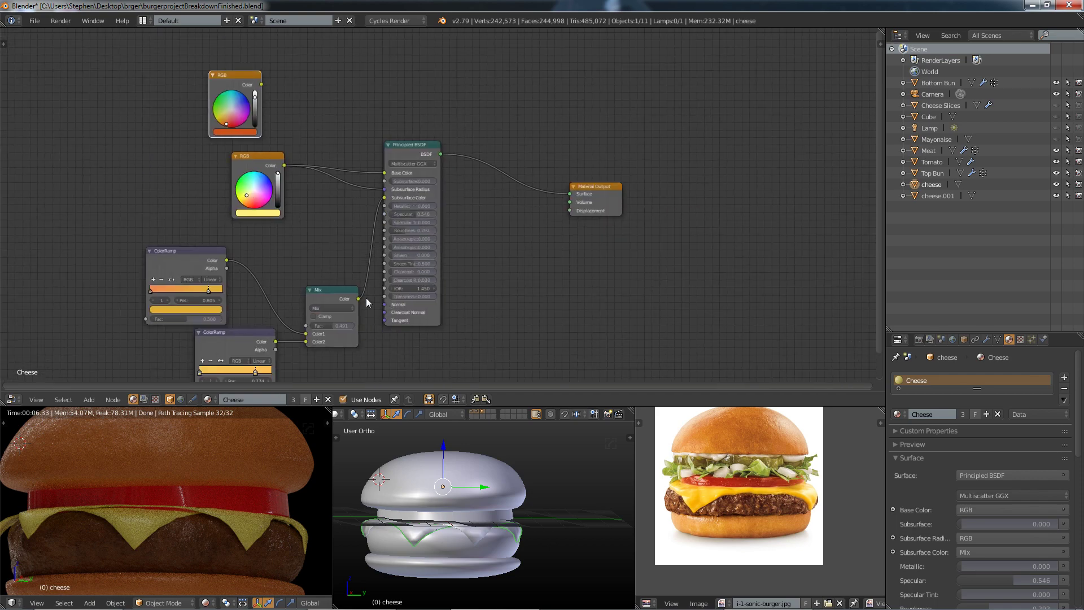
left_click_drag(359, 299, 383, 173)
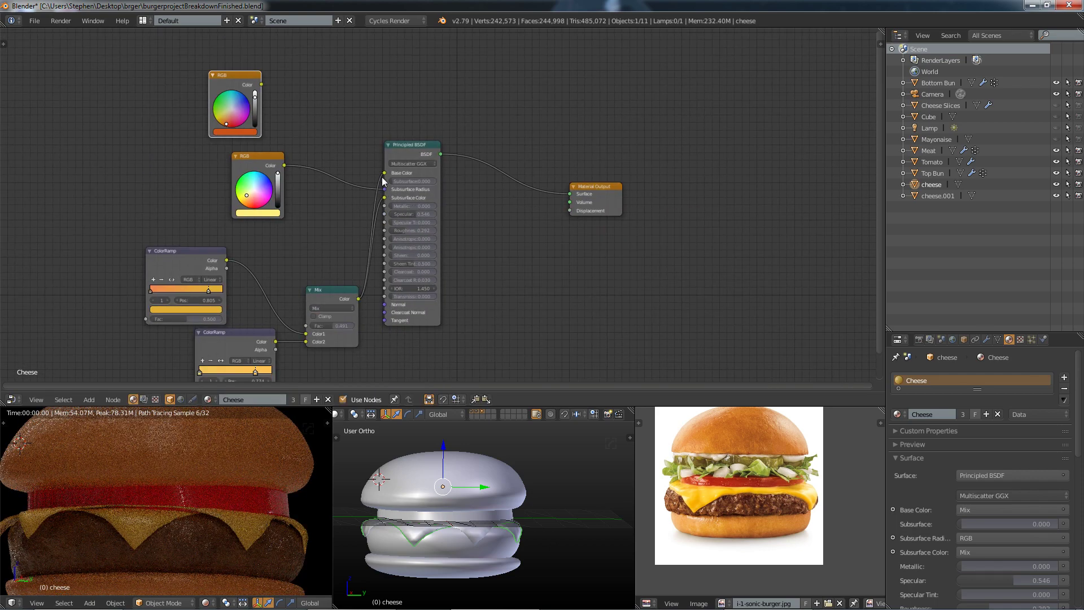
Step: Set the Cheese Principled BSDF's Specular to 0.5 and lower its Roughness to about 0.183
scroll(415, 210, "up", 3)
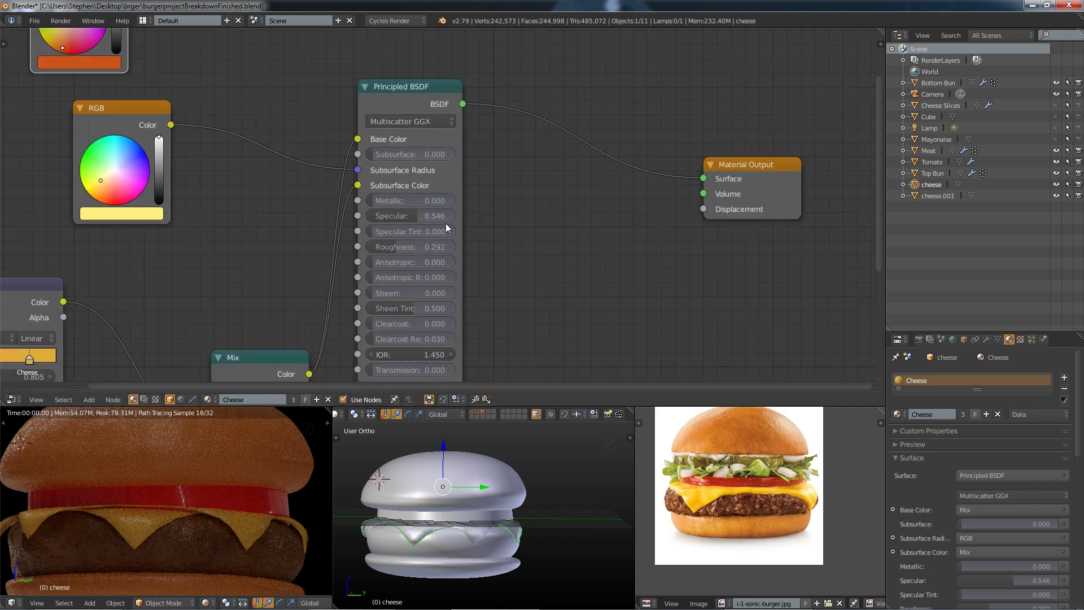
left_click(415, 216)
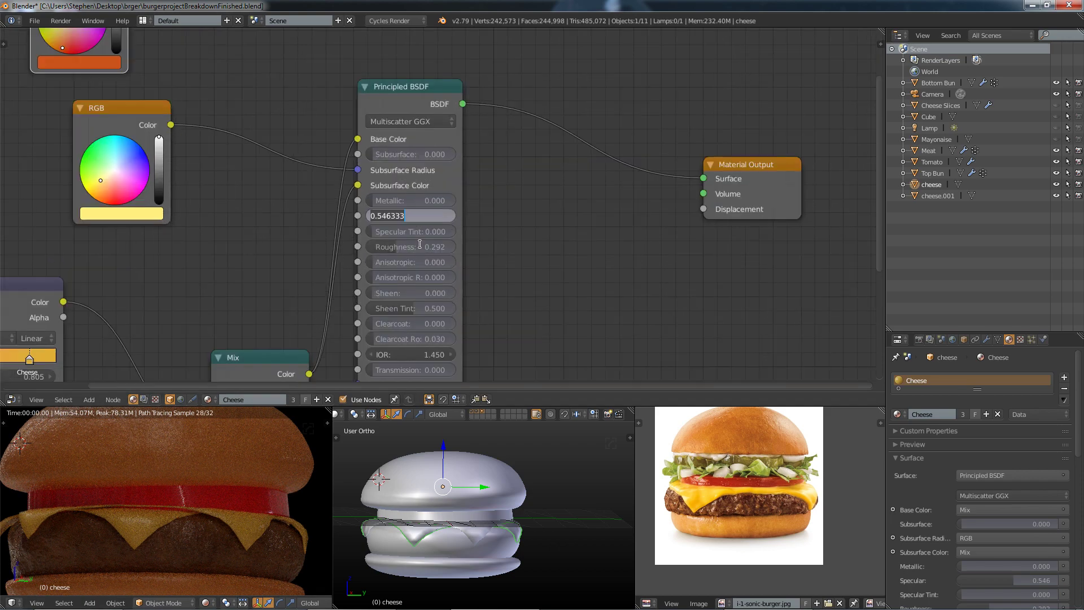
key("Return")
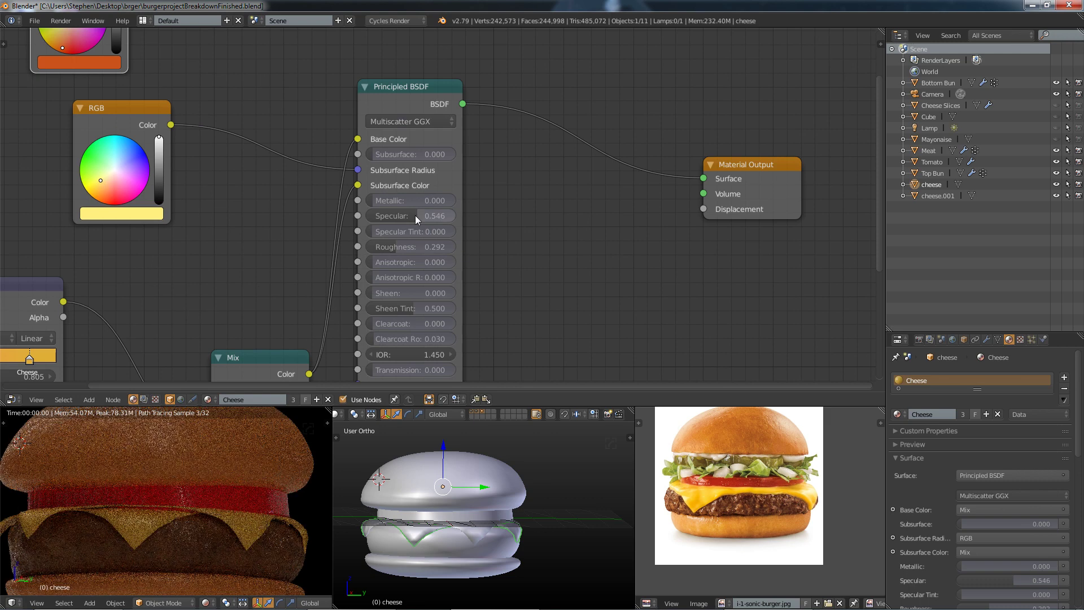
left_click(431, 215)
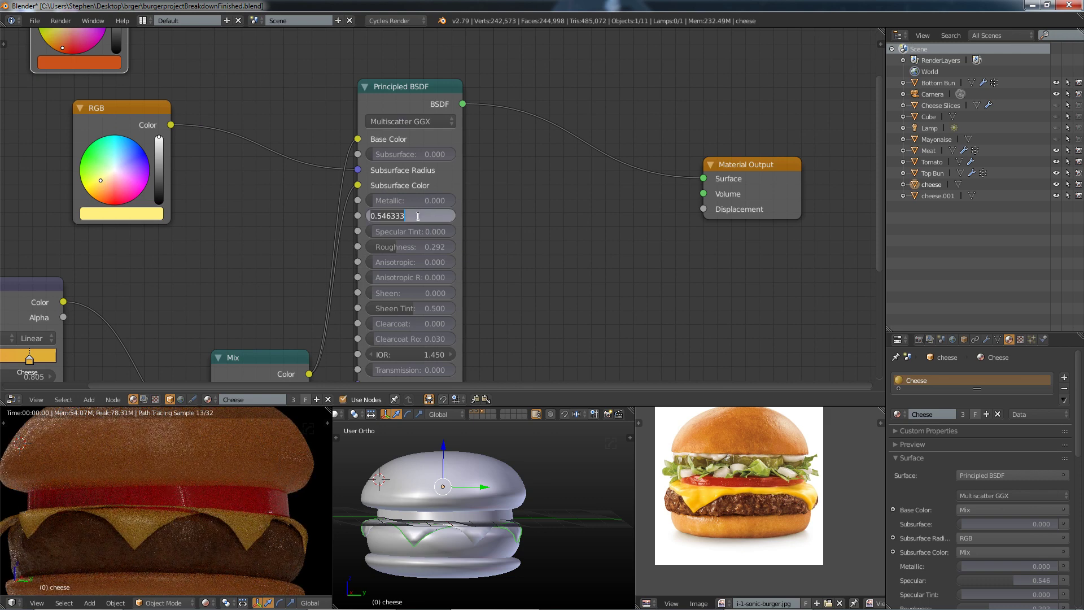
type("0.5")
key("Return")
left_click_drag(395, 245, 387, 246)
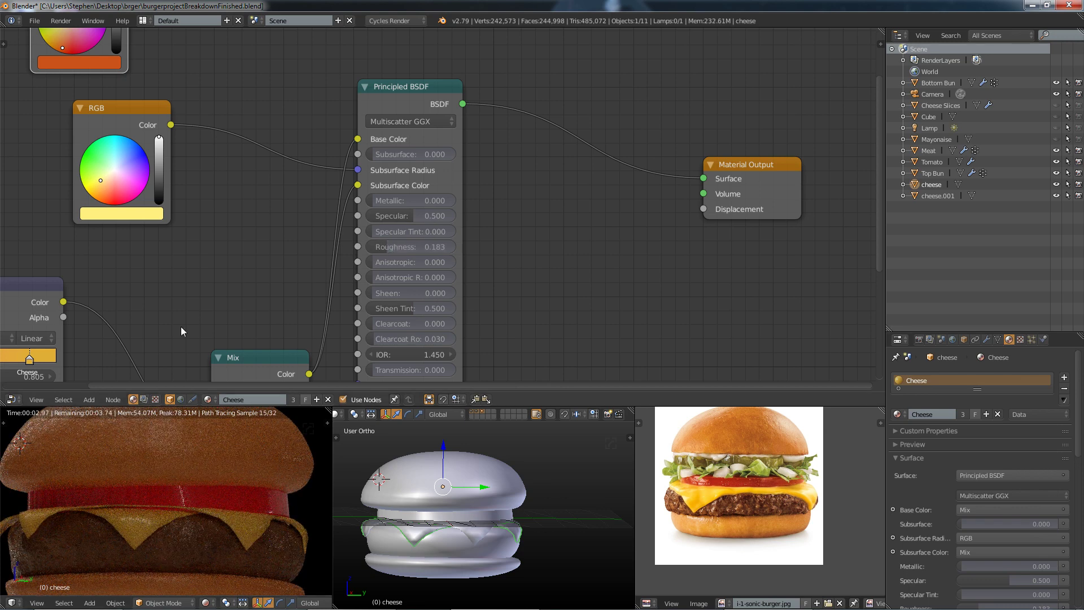
Step: Select the Meat object in the solid viewport and frame its Burger material's whole node tree
scroll(264, 304, "down", 1)
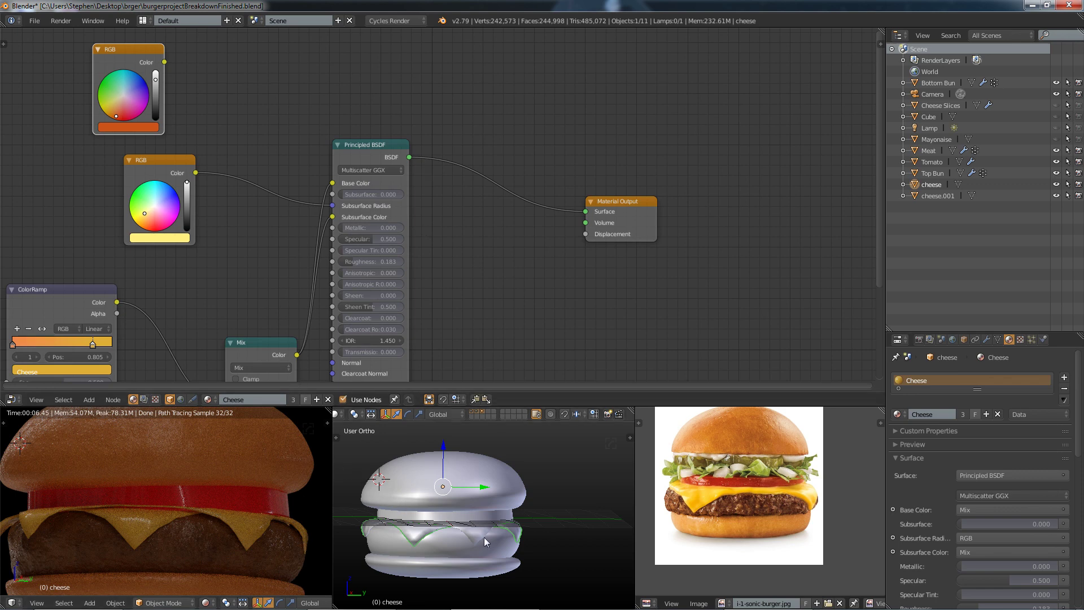
left_click(450, 541)
right_click(452, 544)
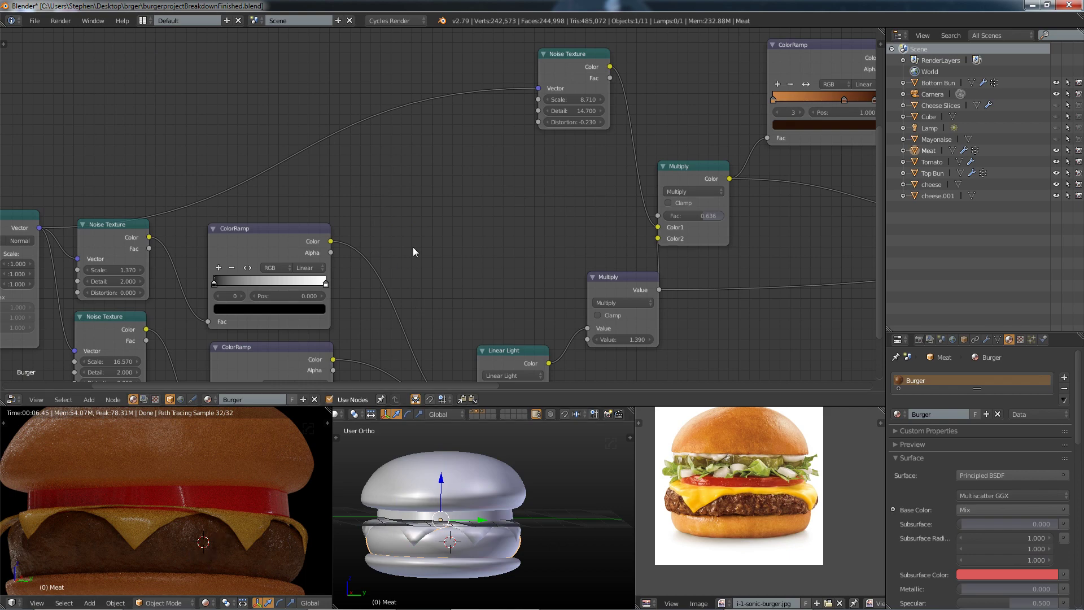
key("Home")
middle_click_drag(415, 254, 263, 217)
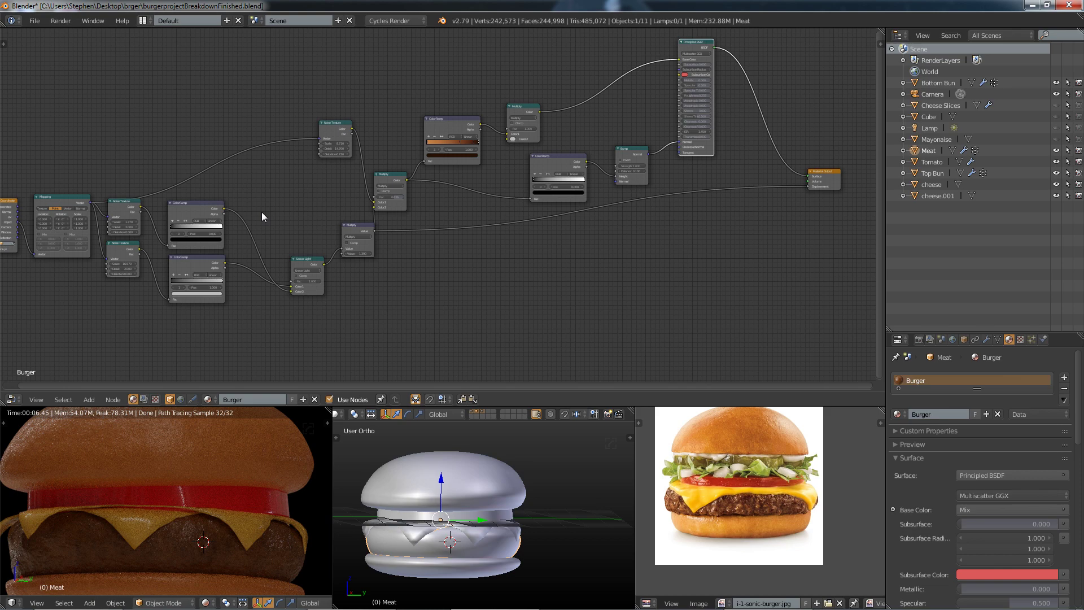
Step: Examine the patty's rough surface and highlights up close in the reference burger photo
scroll(703, 497, "up", 5)
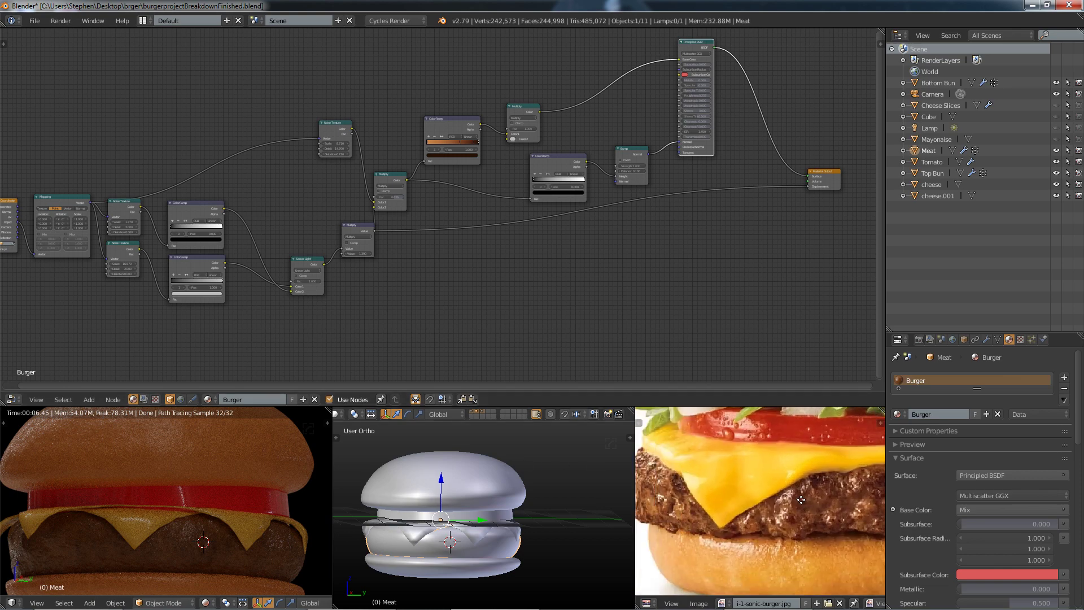
middle_click_drag(801, 499, 839, 493)
scroll(680, 453, "up", 3)
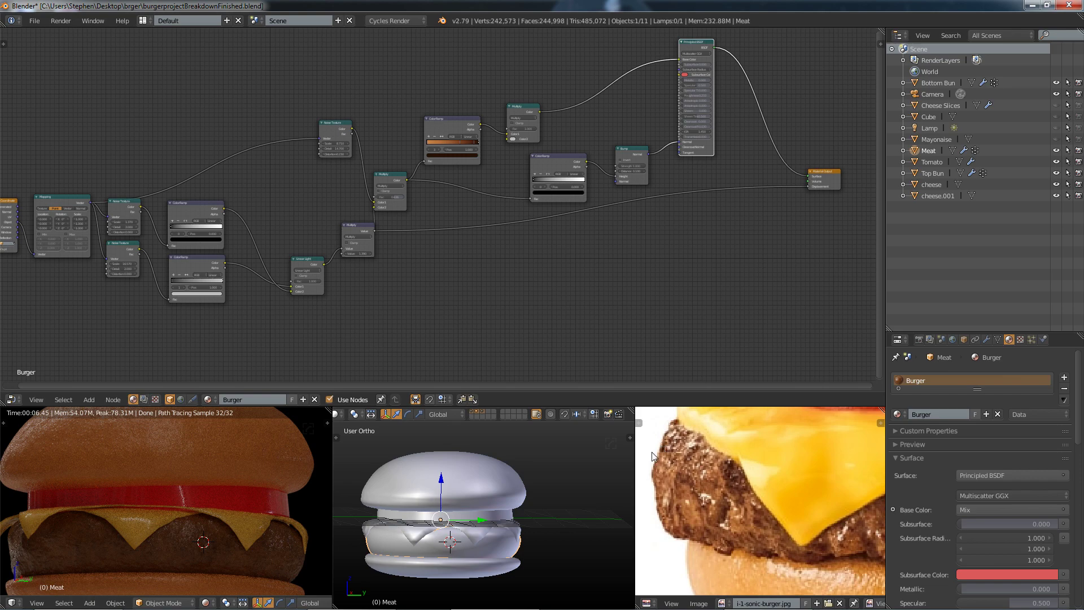
scroll(733, 513, "down", 3)
scroll(790, 500, "up", 3)
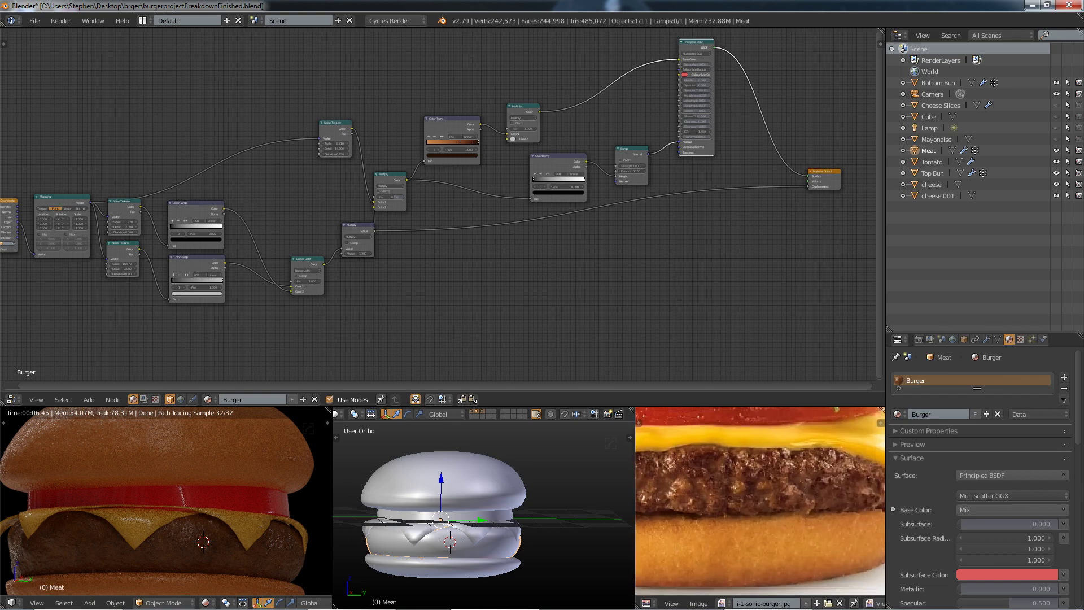
scroll(858, 484, "down", 3)
scroll(721, 493, "up", 3)
middle_click_drag(721, 492, 819, 489)
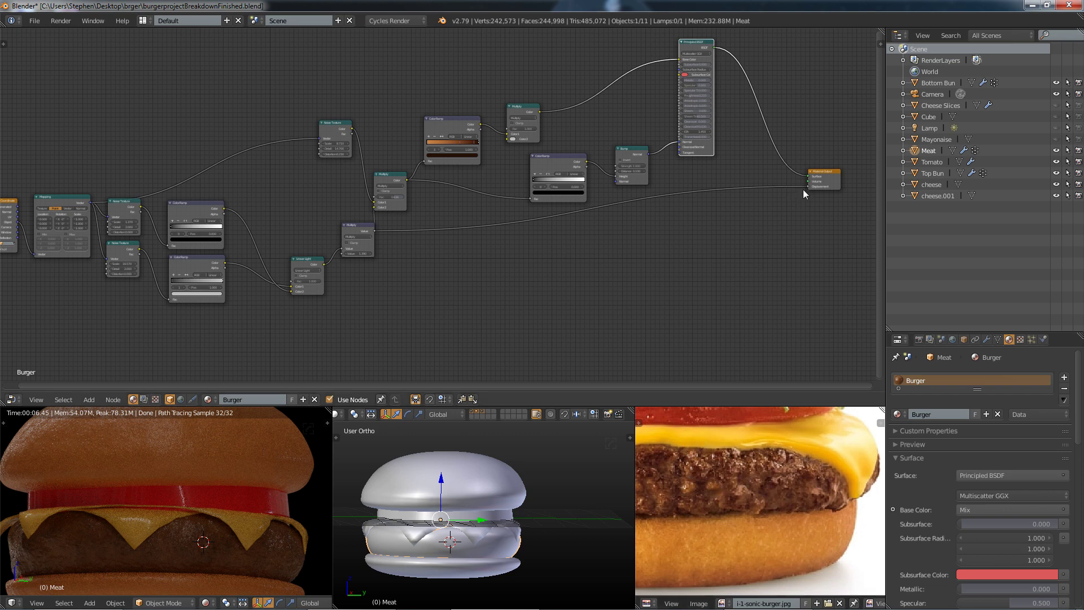
Step: Inspect the displacement link into the Burger material's Material Output and trace it back to the nodes feeding it
scroll(803, 194, "up", 3)
middle_click_drag(803, 194, 632, 209)
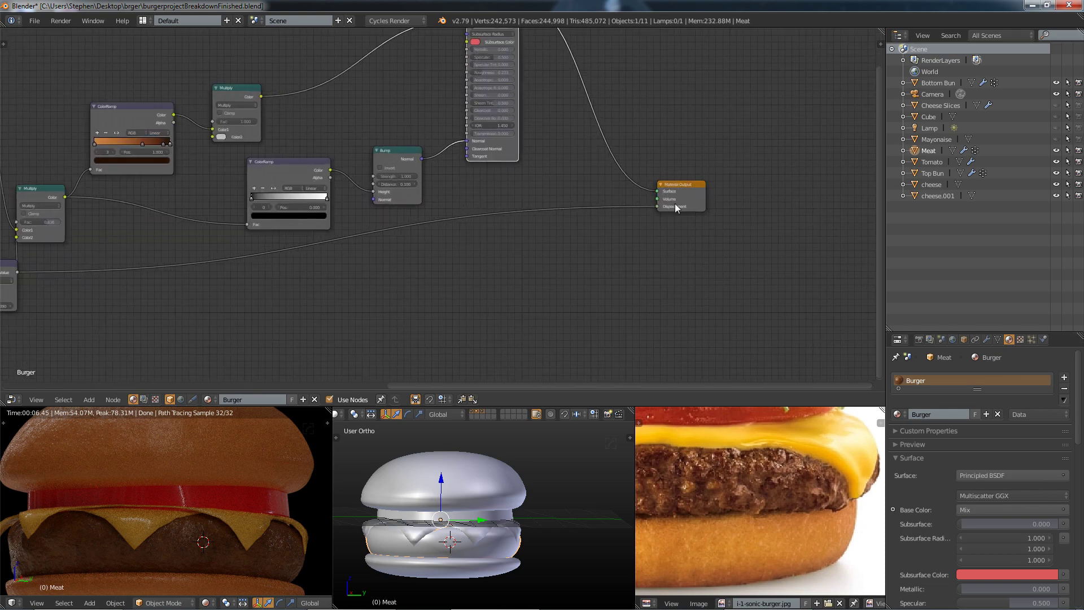
scroll(516, 230, "down", 2)
middle_click_drag(348, 300, 608, 272)
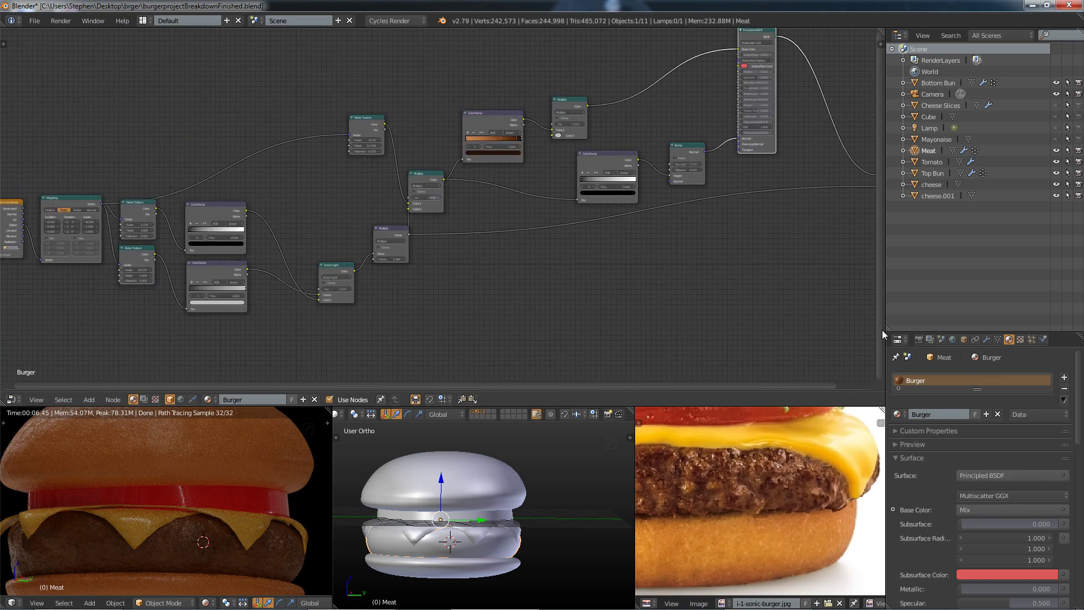
Step: Try the Supported render feature set to compare the meat's rendering, and return to Experimental
left_click(919, 340)
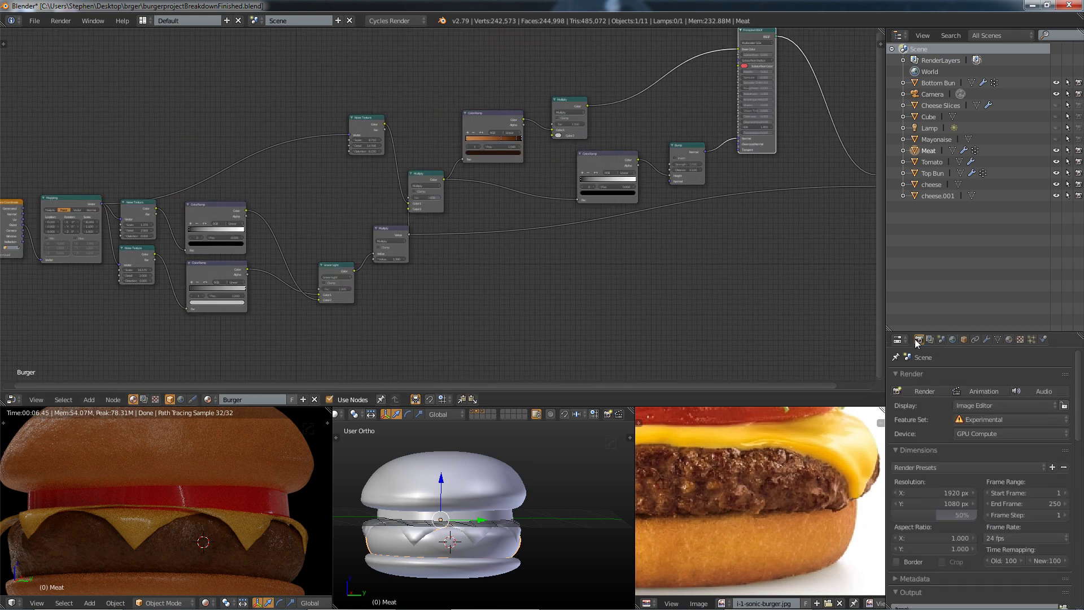
left_click(982, 420)
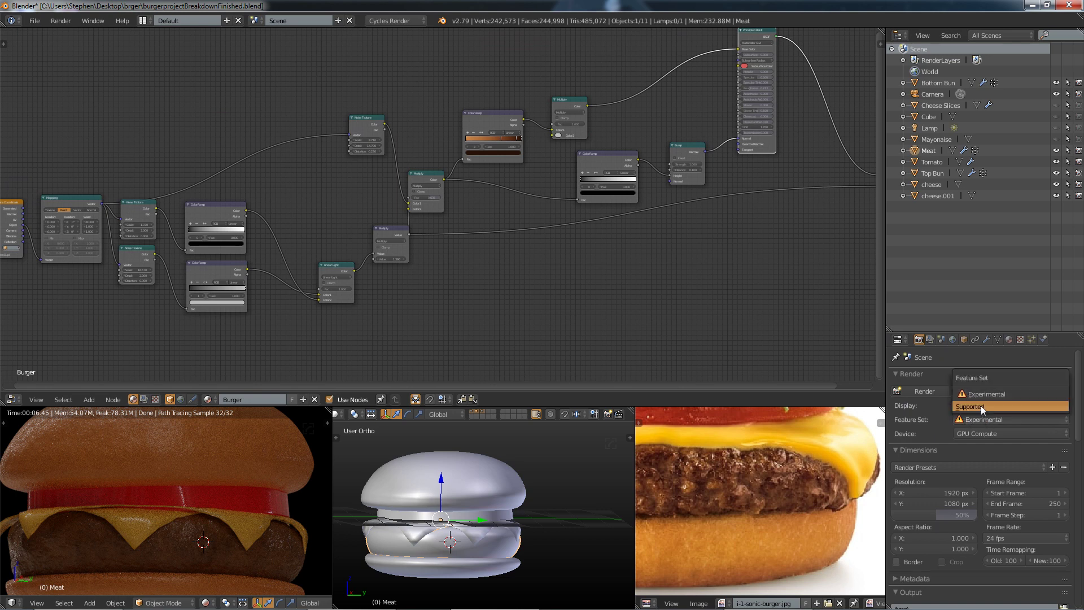
left_click(981, 406)
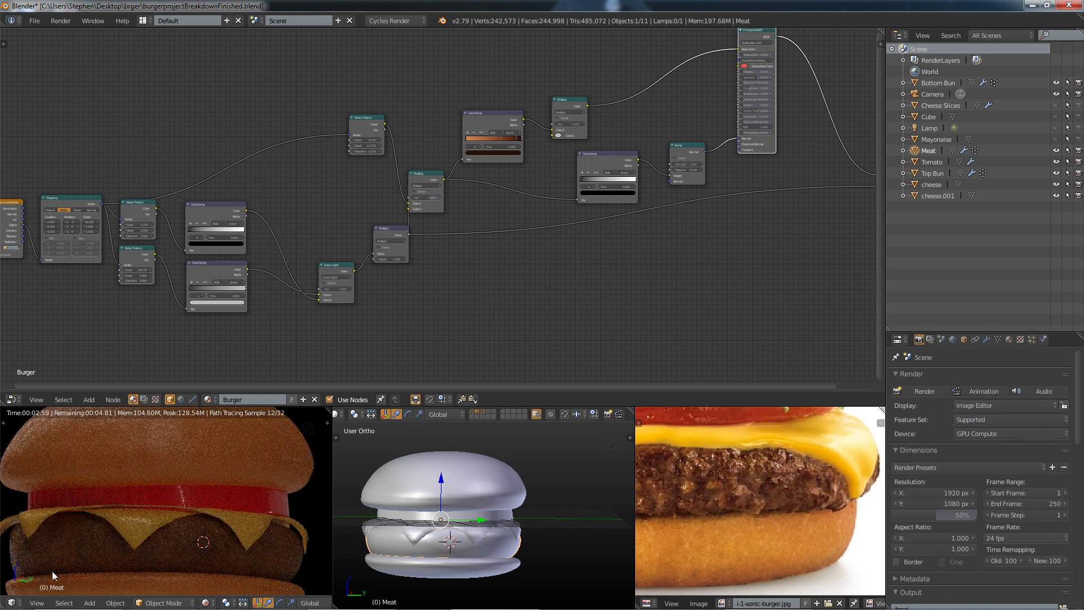
left_click(967, 417)
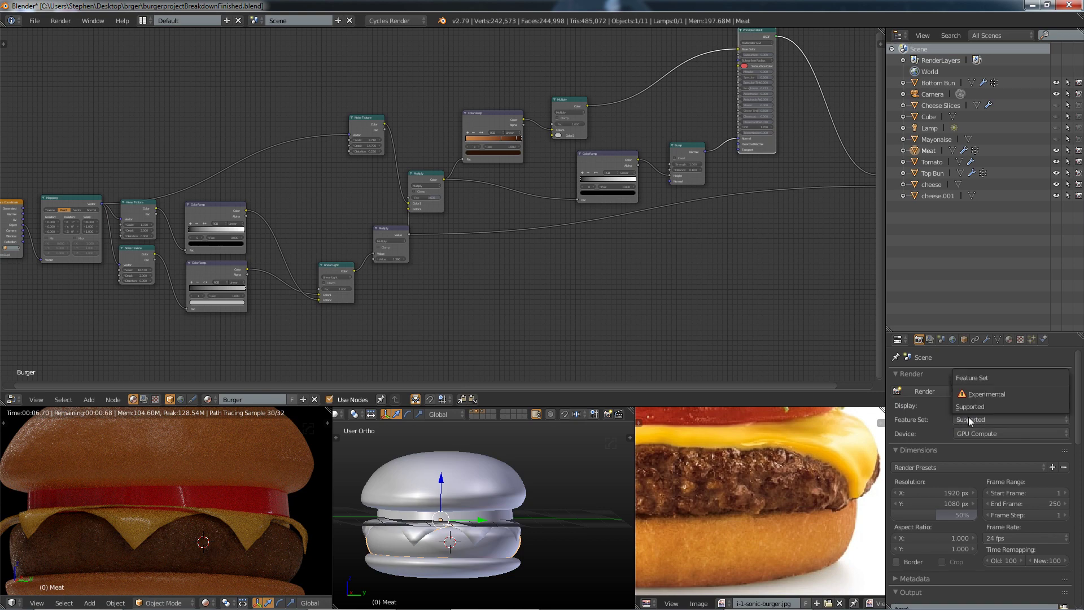
left_click(970, 401)
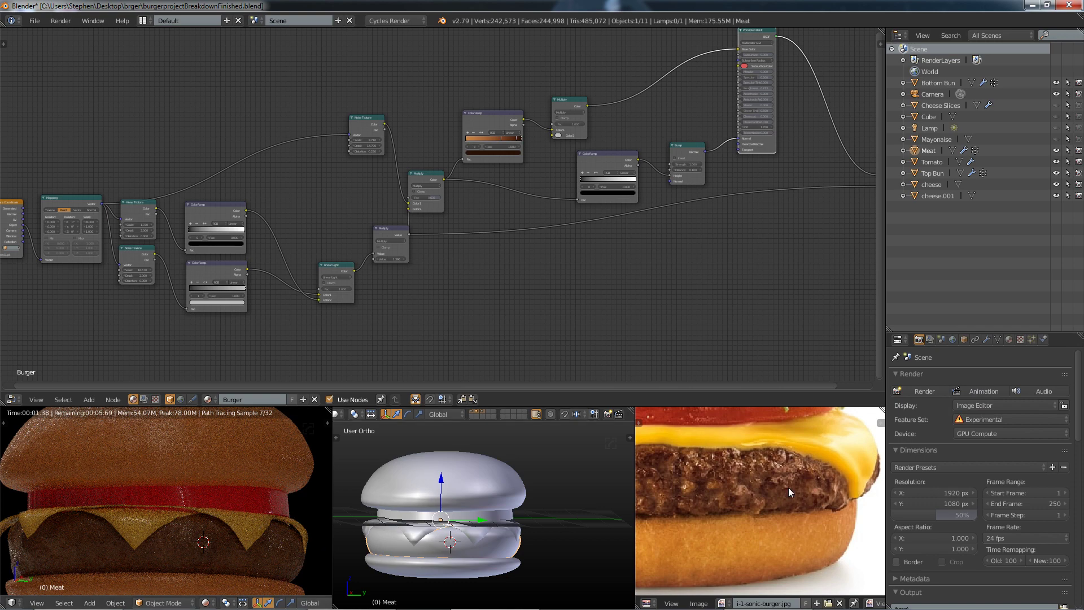
Step: Check the Burger material's displacement method and open the Meat's modifiers to review its adaptive Subsurf settings
left_click(1010, 338)
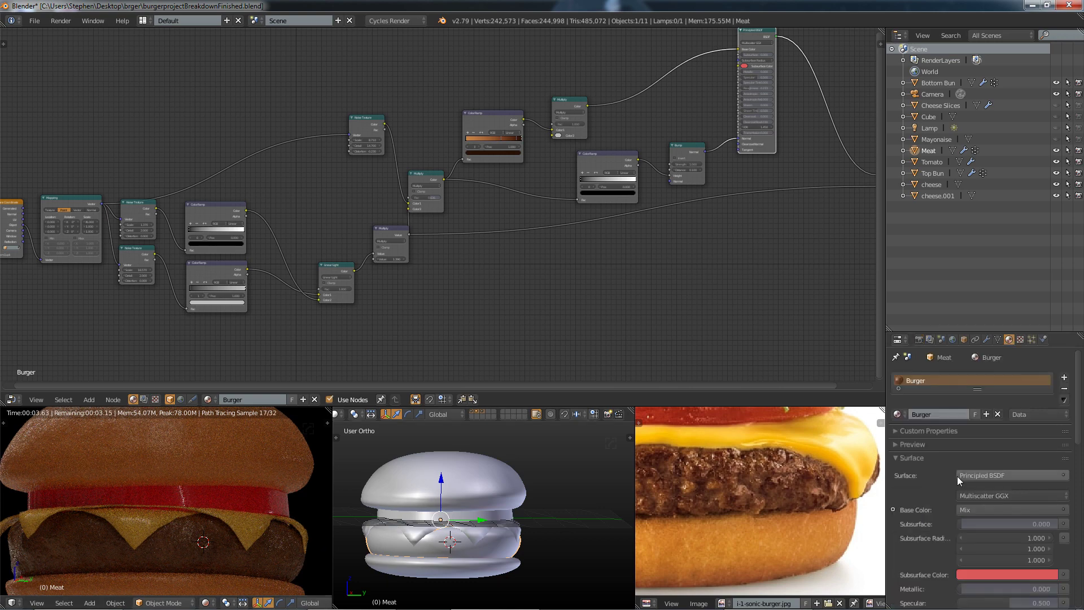
scroll(957, 476, "down", 15)
scroll(944, 462, "down", 3)
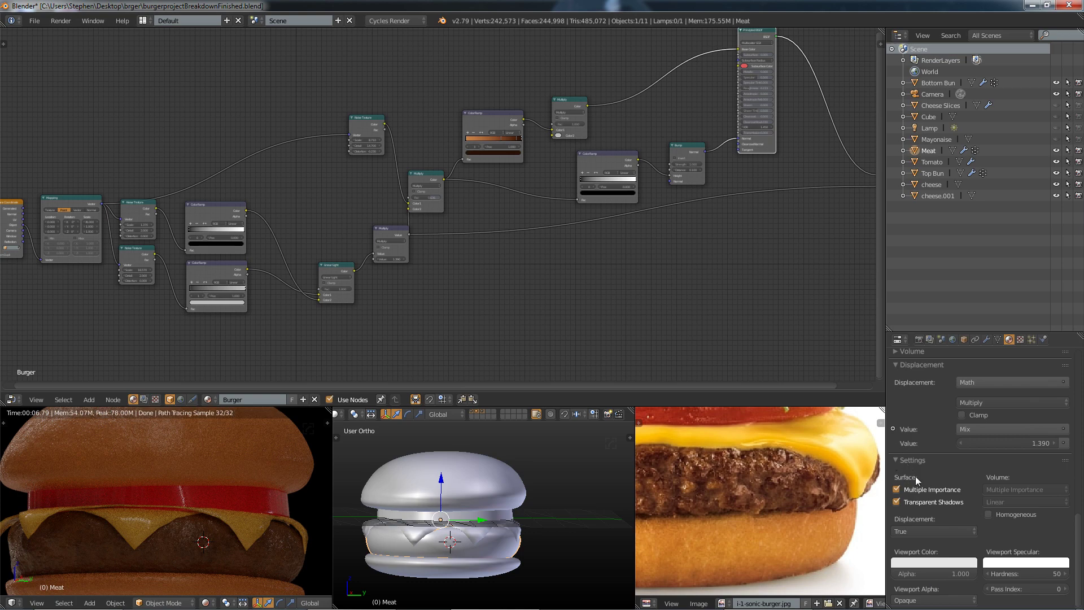
left_click(923, 529)
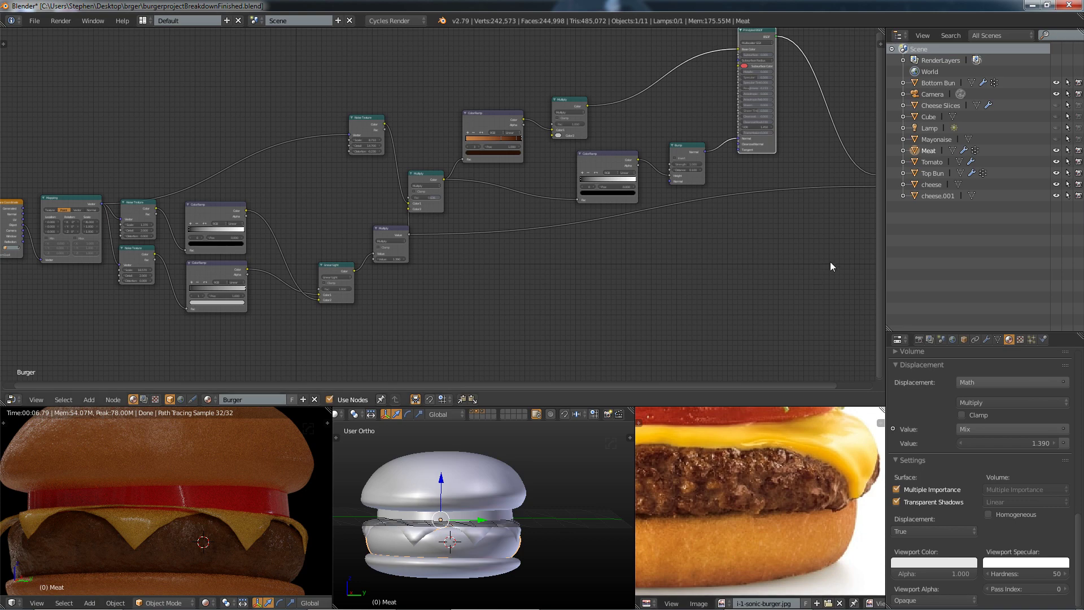
left_click(986, 340)
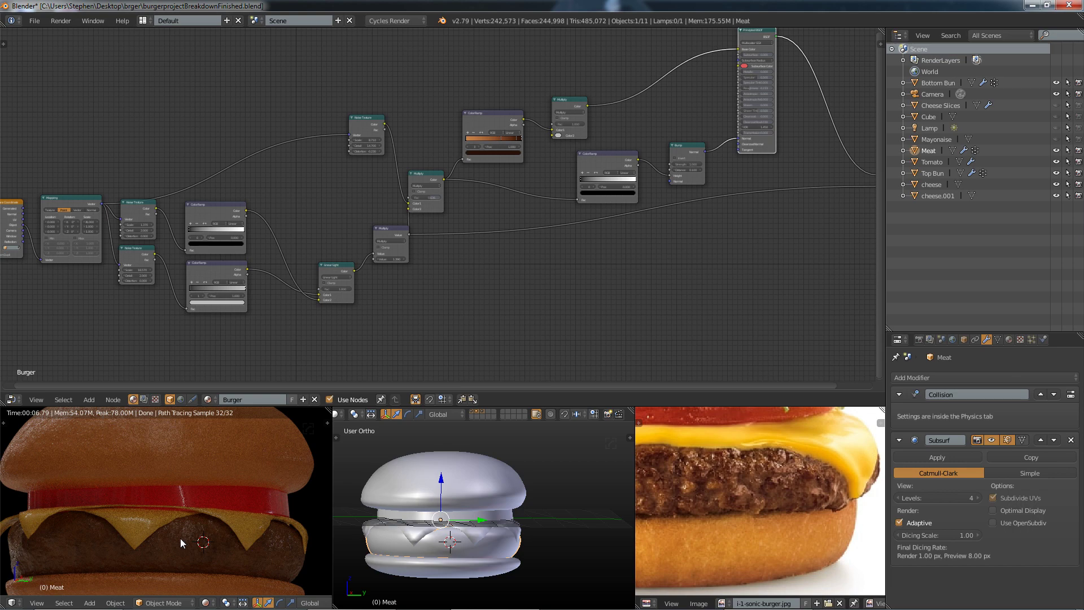
Step: Examine the patty's displaced surface up close in the rendered viewport alongside its displacement nodes
scroll(254, 543, "up", 4)
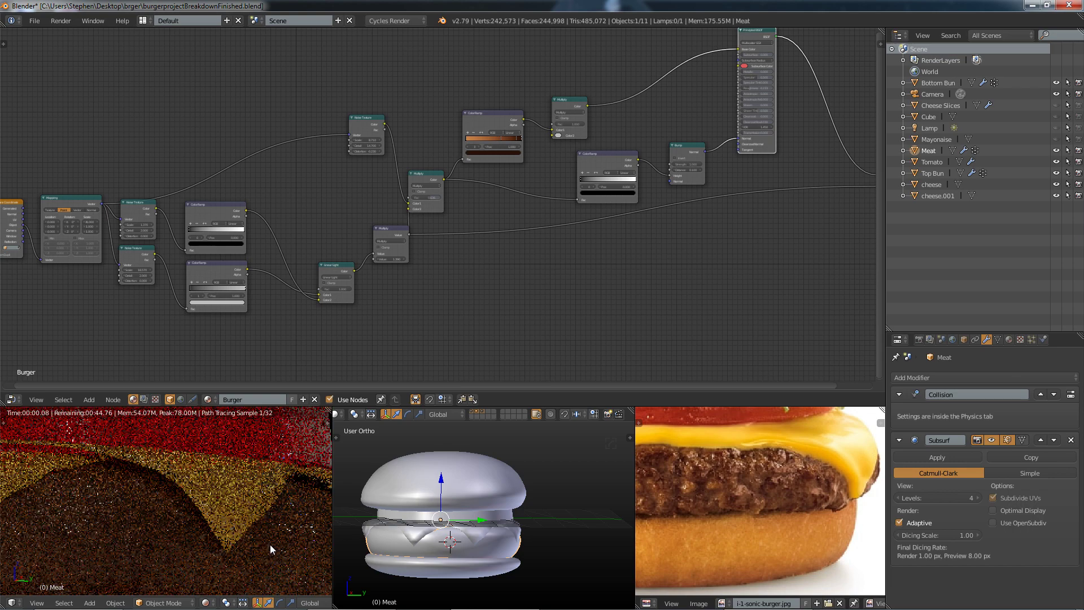
scroll(222, 522, "up", 4)
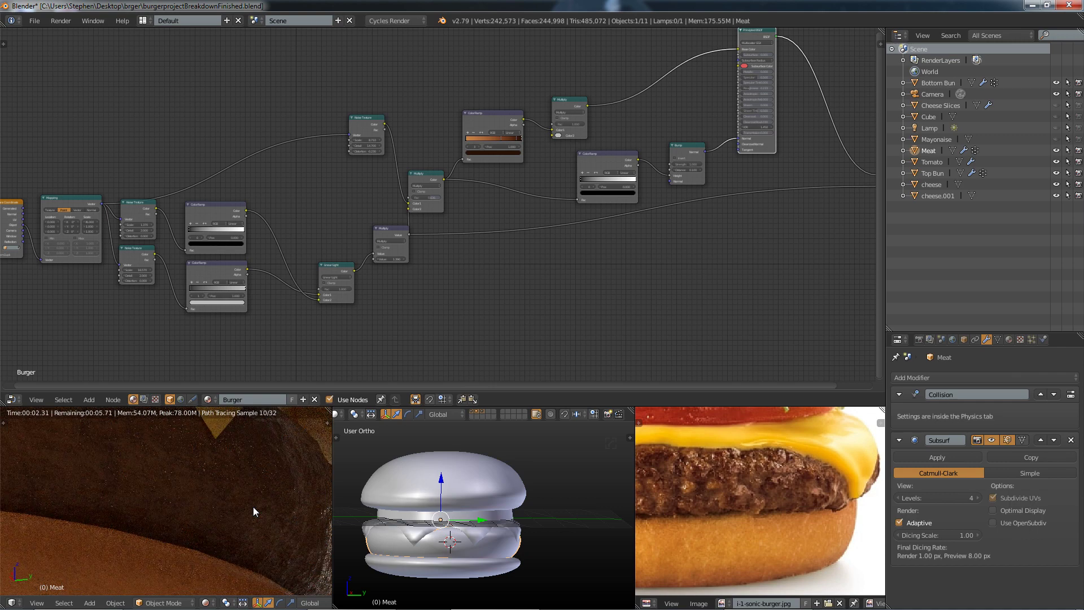
scroll(253, 506, "up", 2)
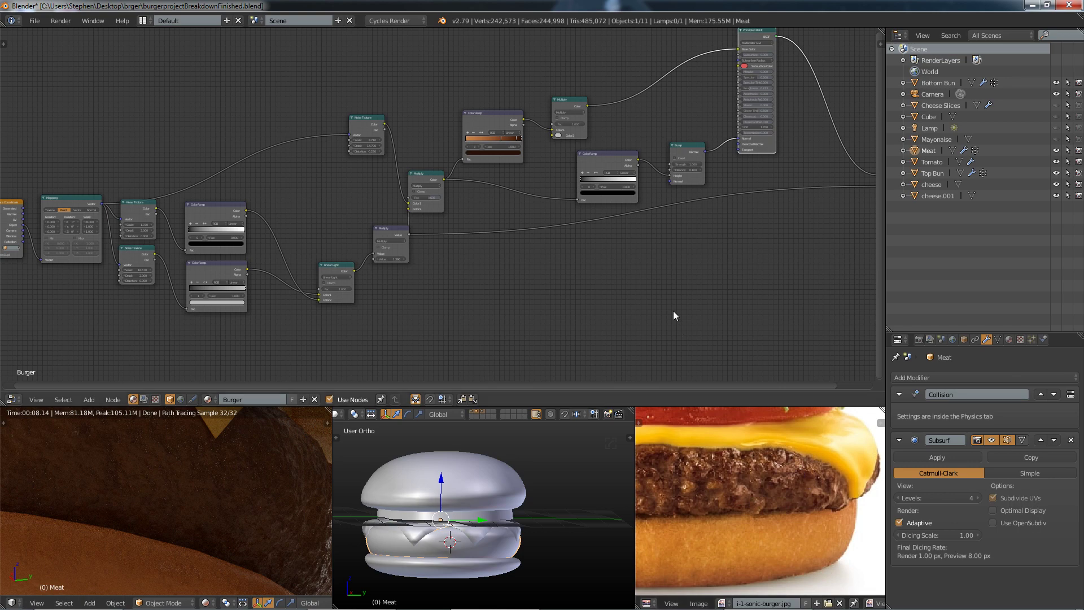
middle_click_drag(734, 299, 545, 294)
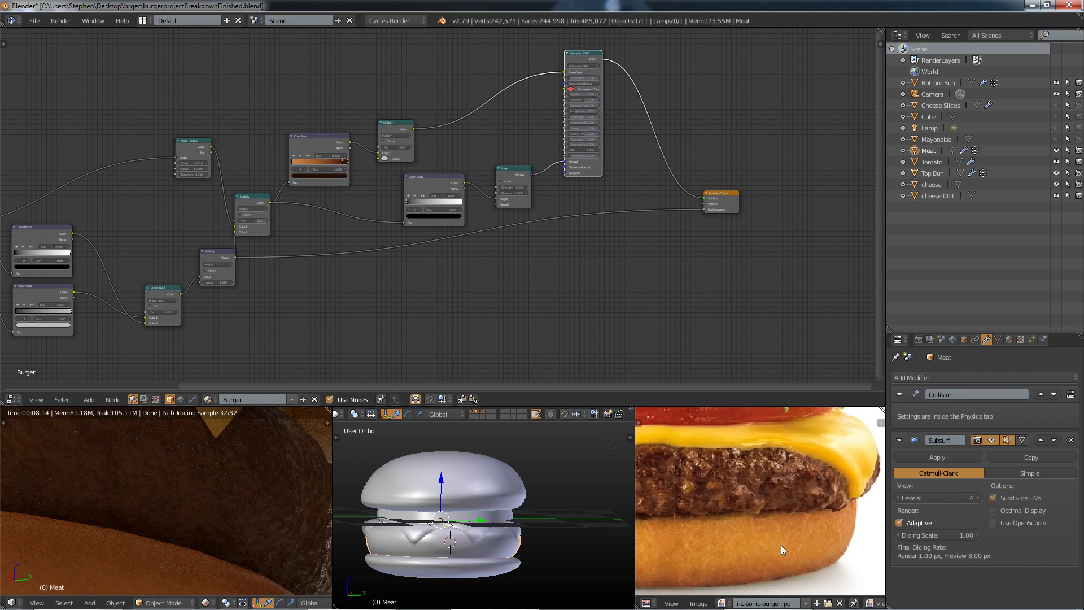
middle_click_drag(267, 279, 473, 237)
scroll(262, 476, "down", 6)
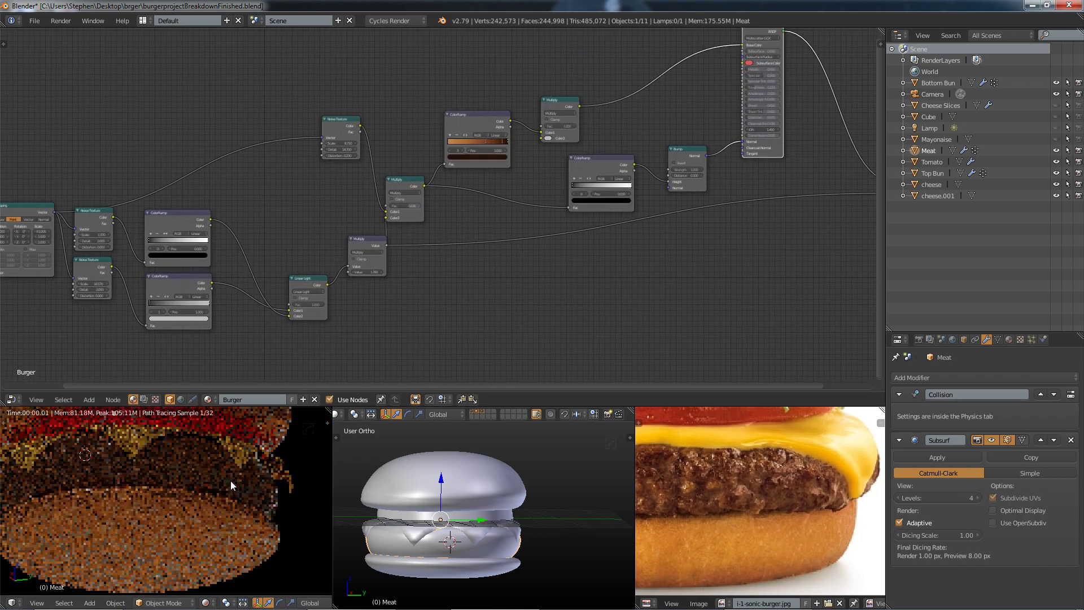
scroll(171, 514, "up", 5)
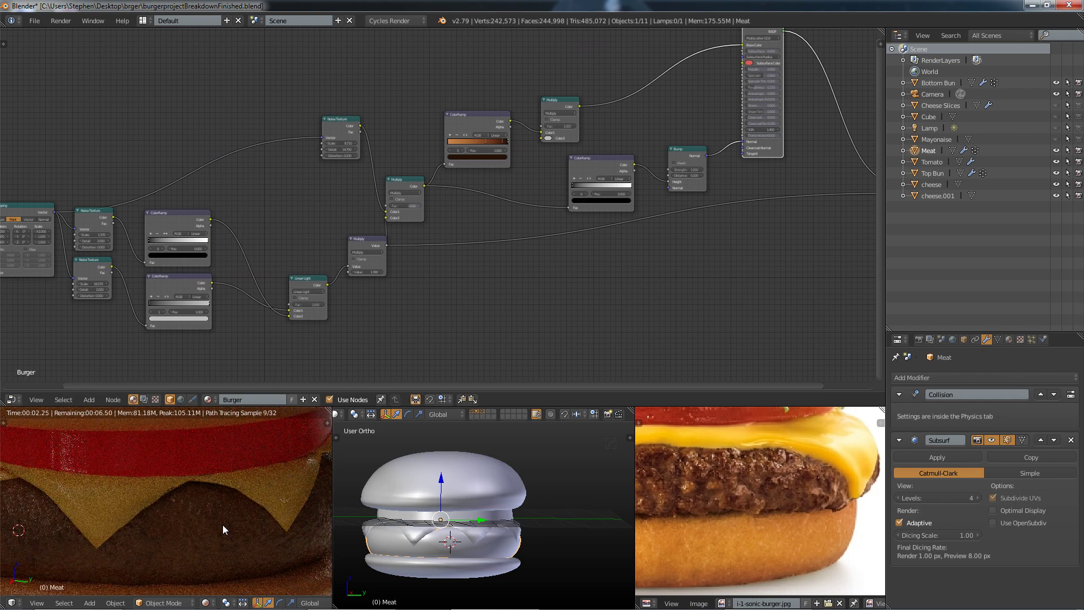
Step: Isolate the Meat in the rendered viewport's local view and preview the upper Noise Texture node's output on it
key("KP_Divide")
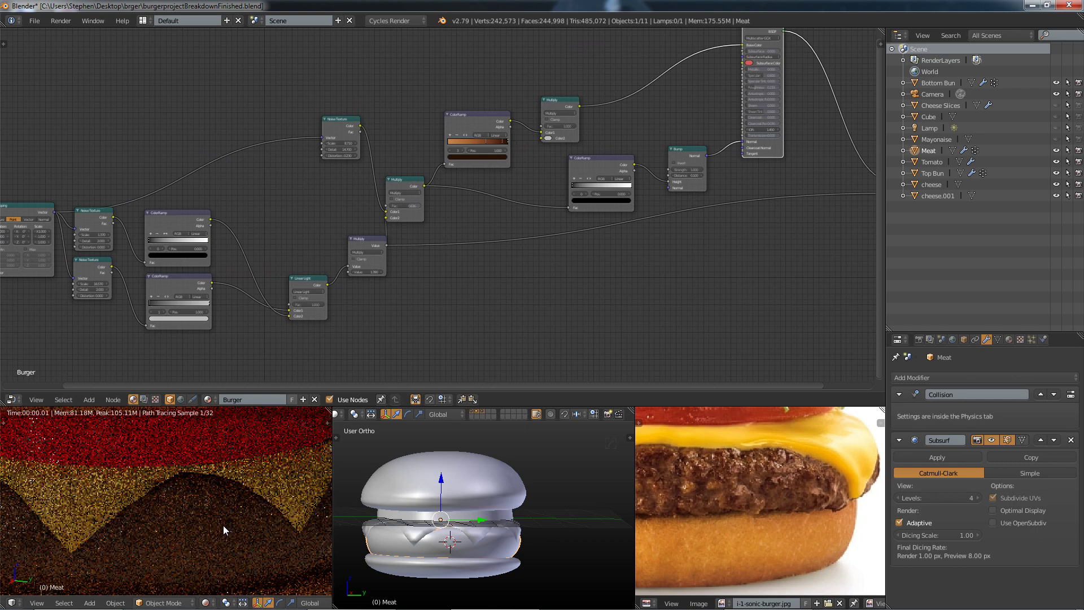
scroll(171, 503, "up", 4)
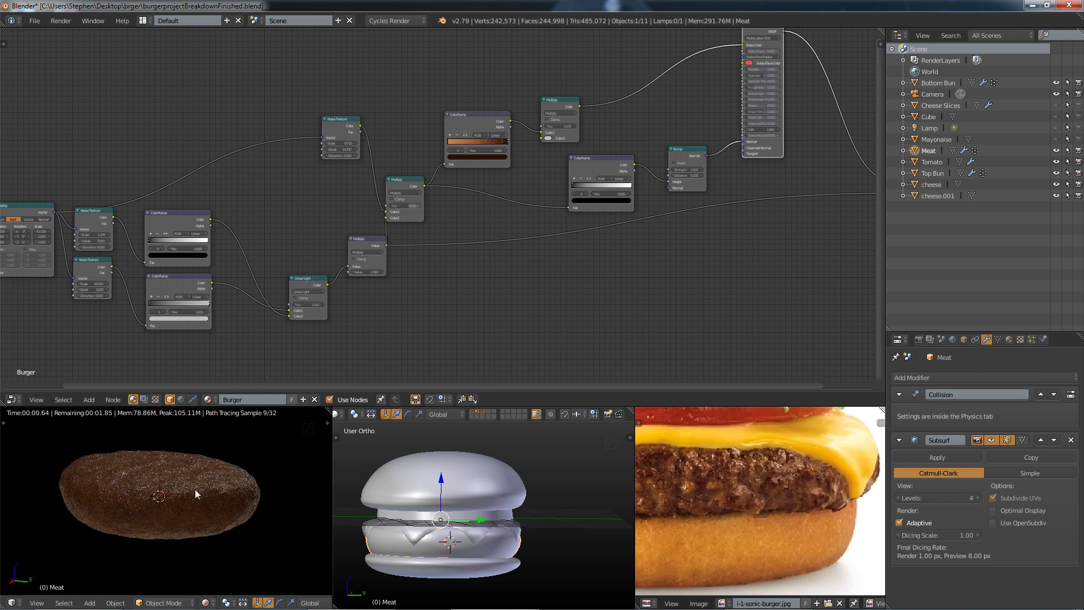
scroll(159, 500, "up", 1)
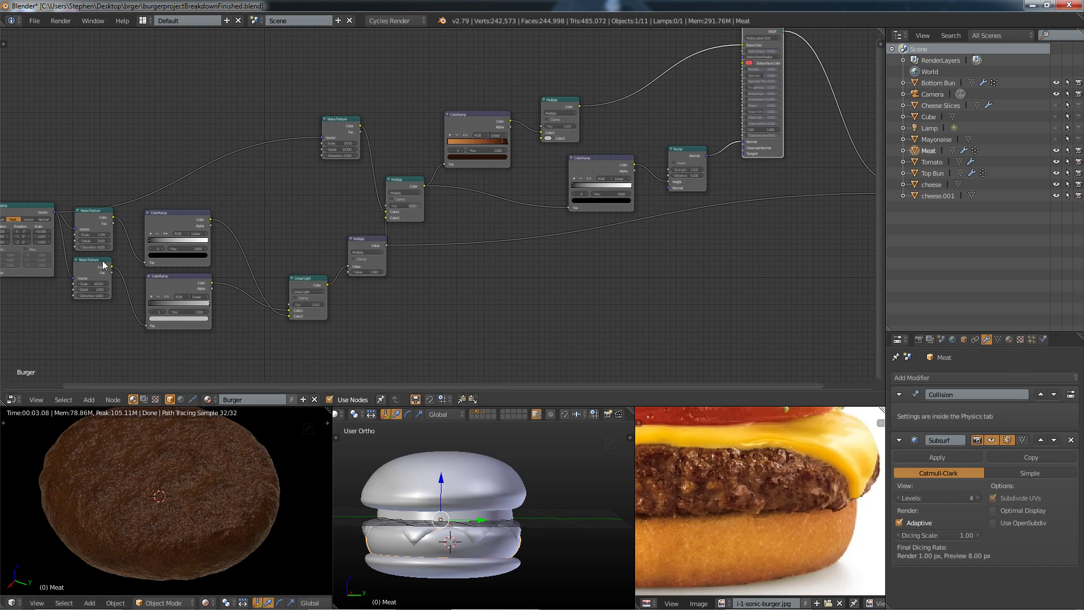
middle_click_drag(103, 260, 292, 253)
left_click(284, 212, "ctrl+shift")
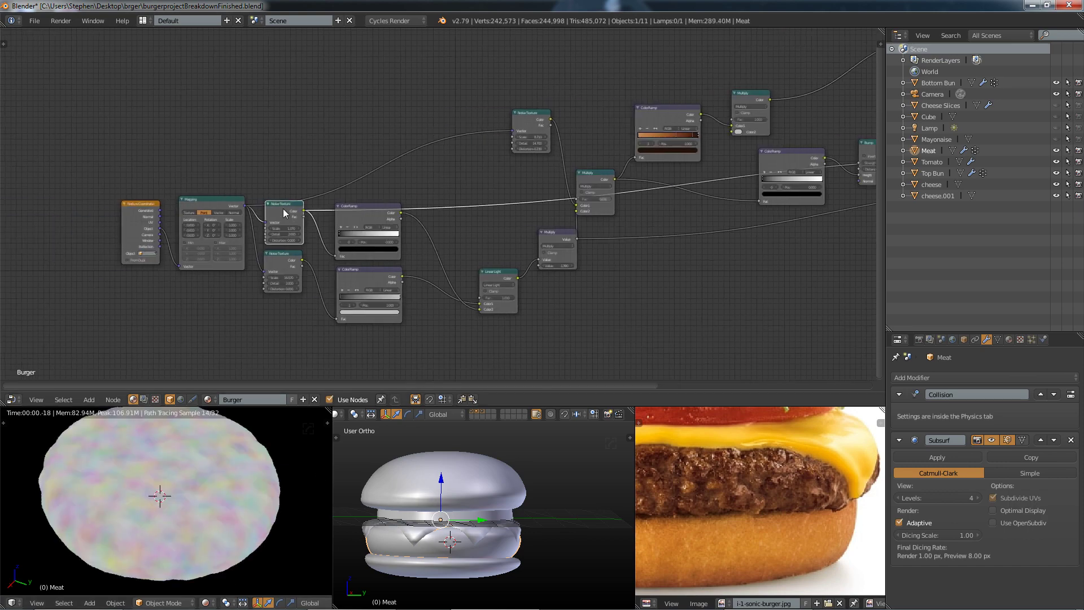
Step: Preview in turn the lower Noise Texture, the two grayscale ColorRamps and the Linear Light mix that combines them on the patty
left_click(280, 259, "ctrl+shift")
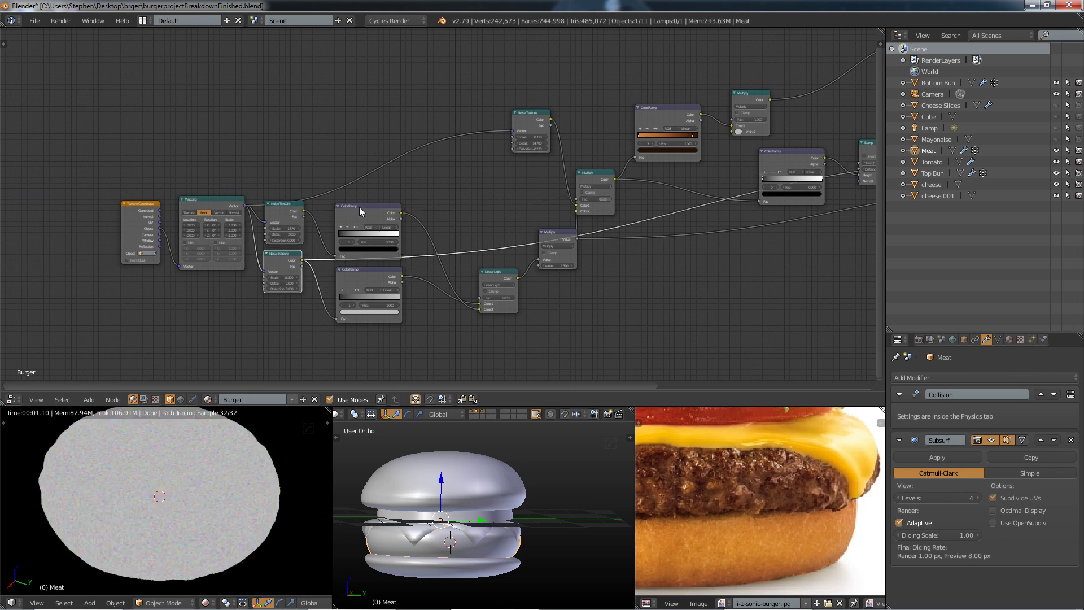
left_click(367, 228, "ctrl+shift")
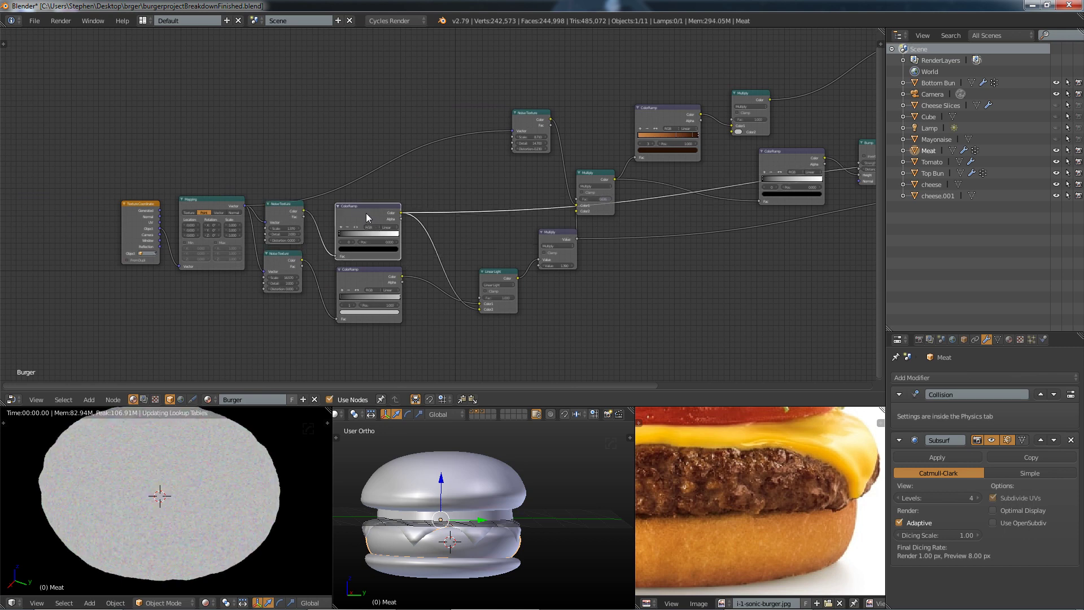
left_click(366, 283, "ctrl+shift")
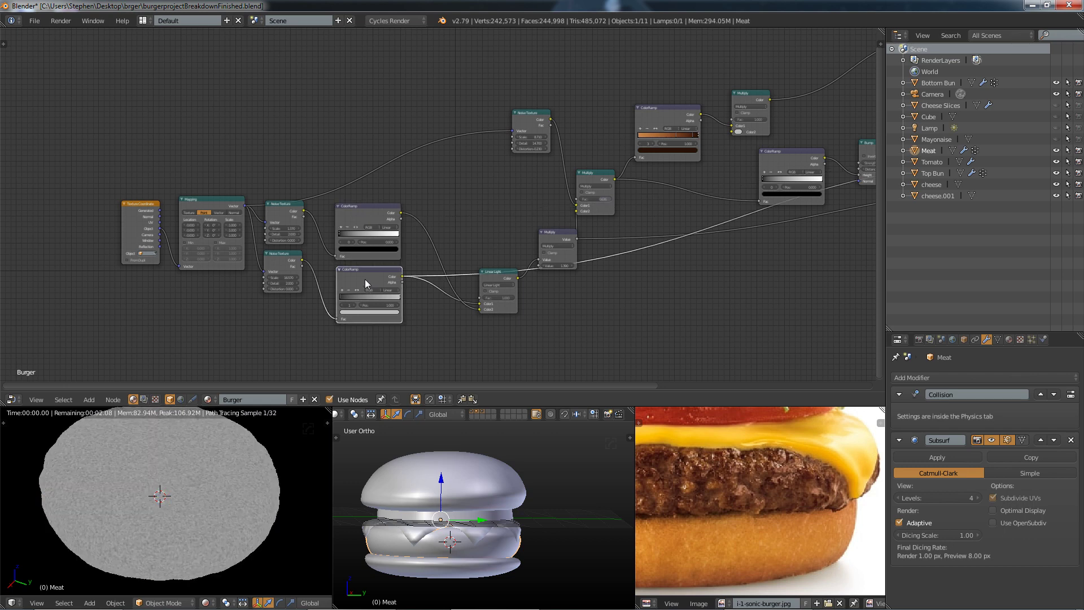
left_click(497, 276, "ctrl+shift")
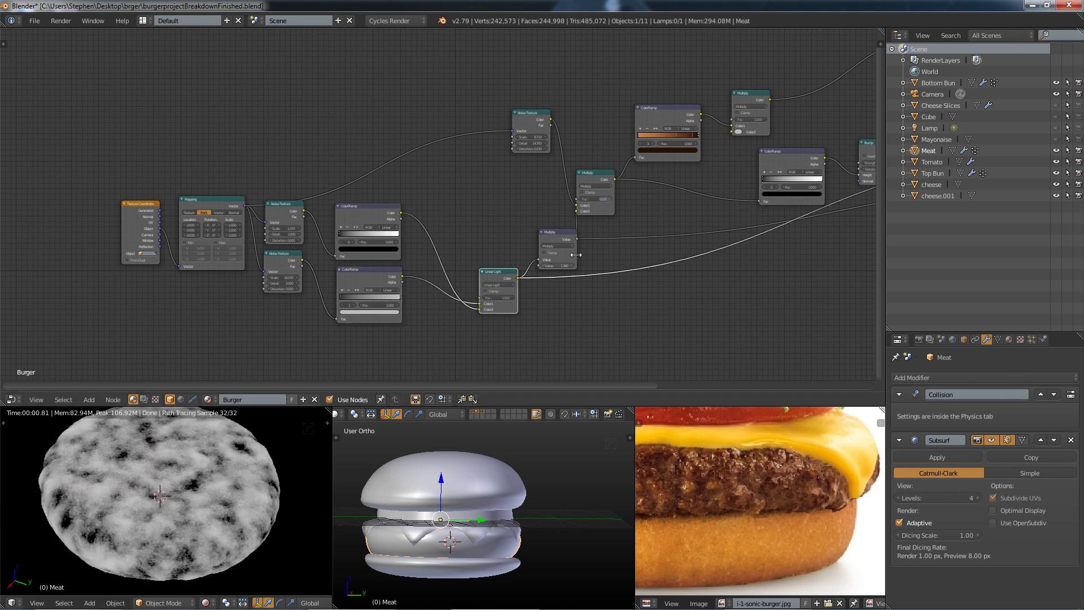
left_click_drag(496, 307, 490, 276)
scroll(491, 275, "up", 2)
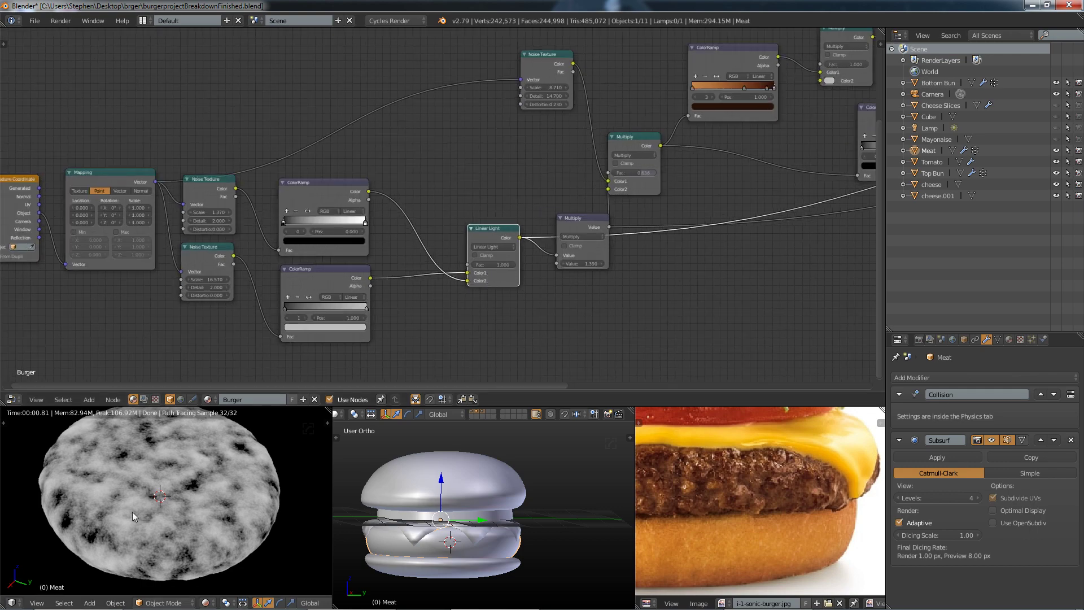
scroll(161, 480, "up", 5)
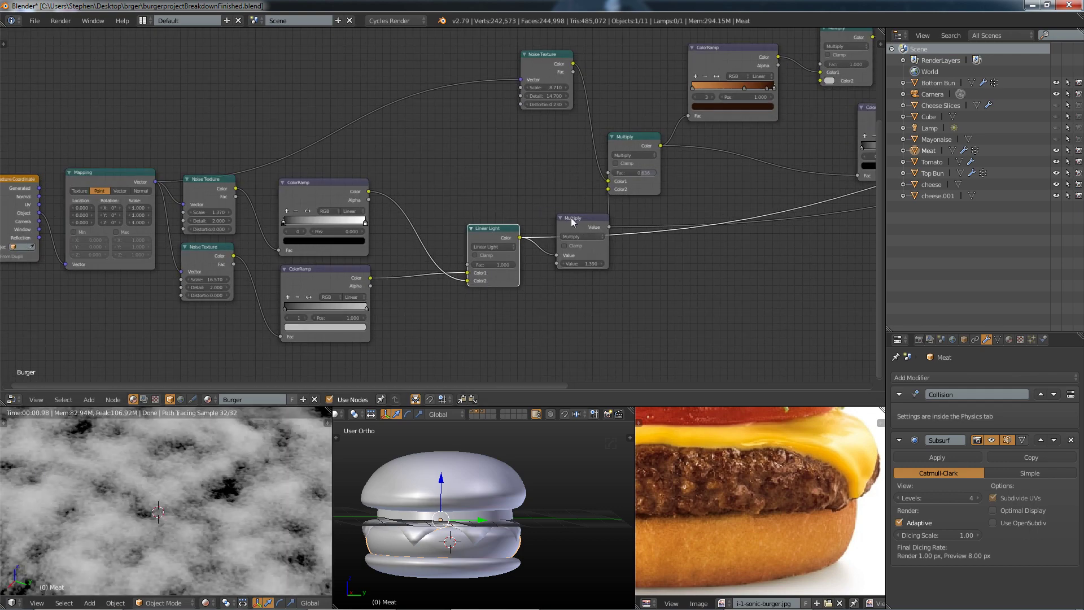
Step: Compare the math Multiply node's output with the Linear Light's, and preview the Multiply colour mix it feeds
left_click_drag(571, 218, 566, 227)
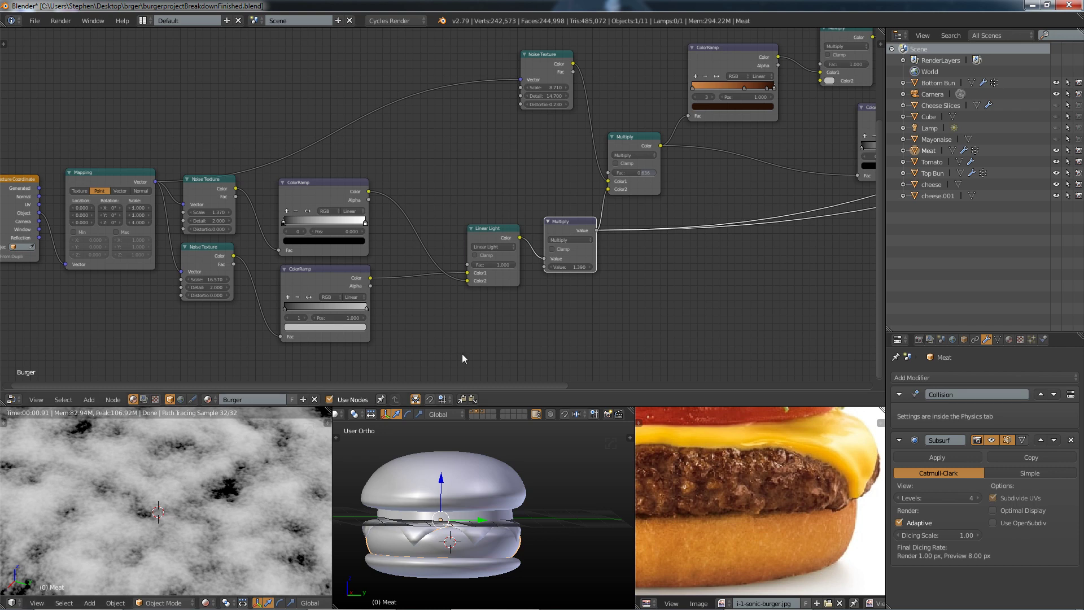
left_click(487, 231)
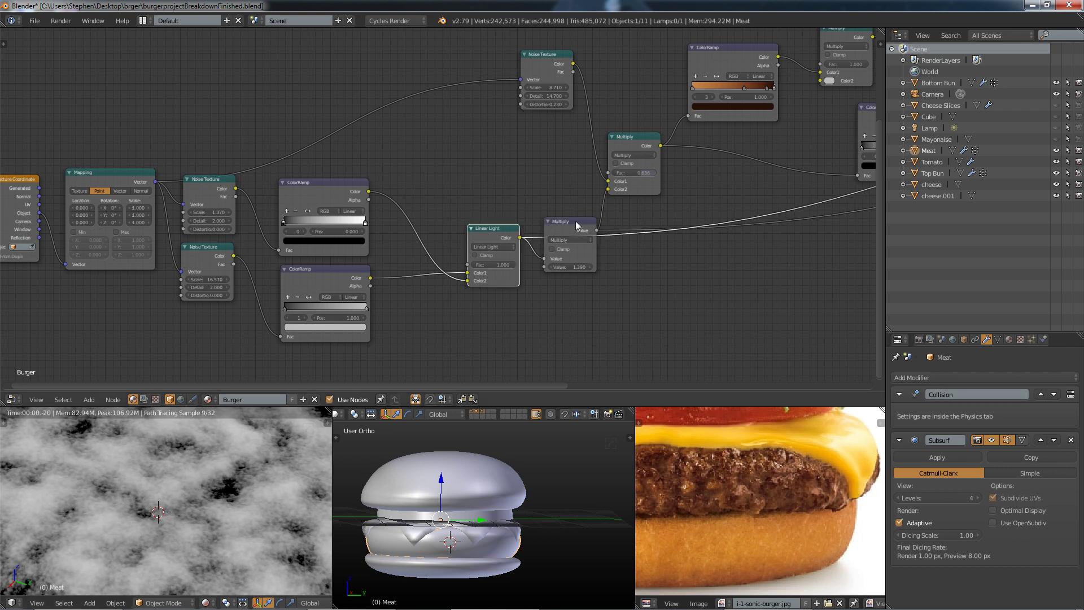
left_click(572, 222)
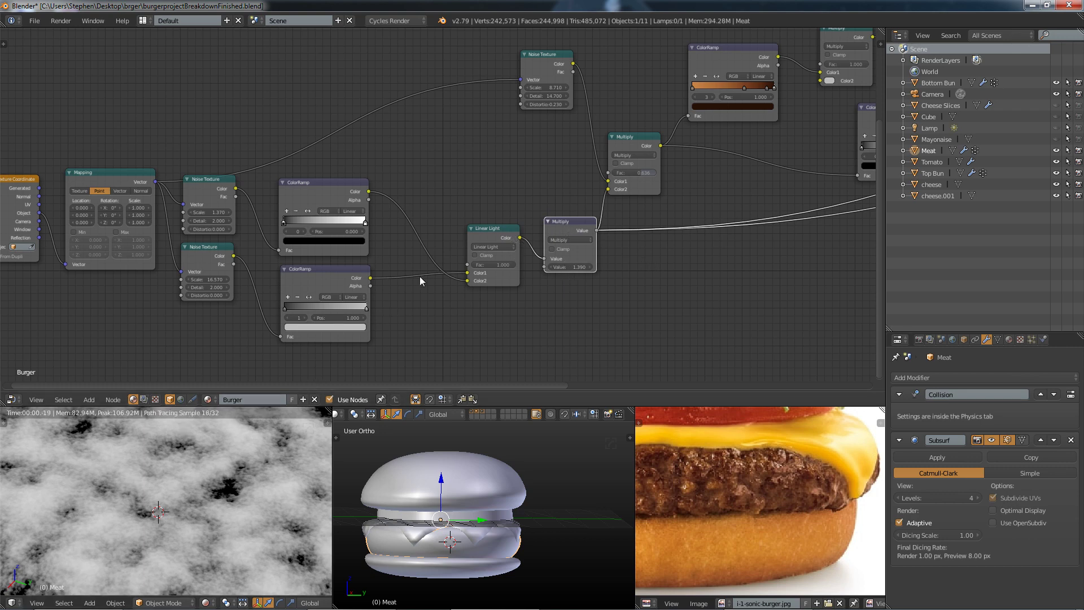
left_click_drag(632, 135, 651, 140)
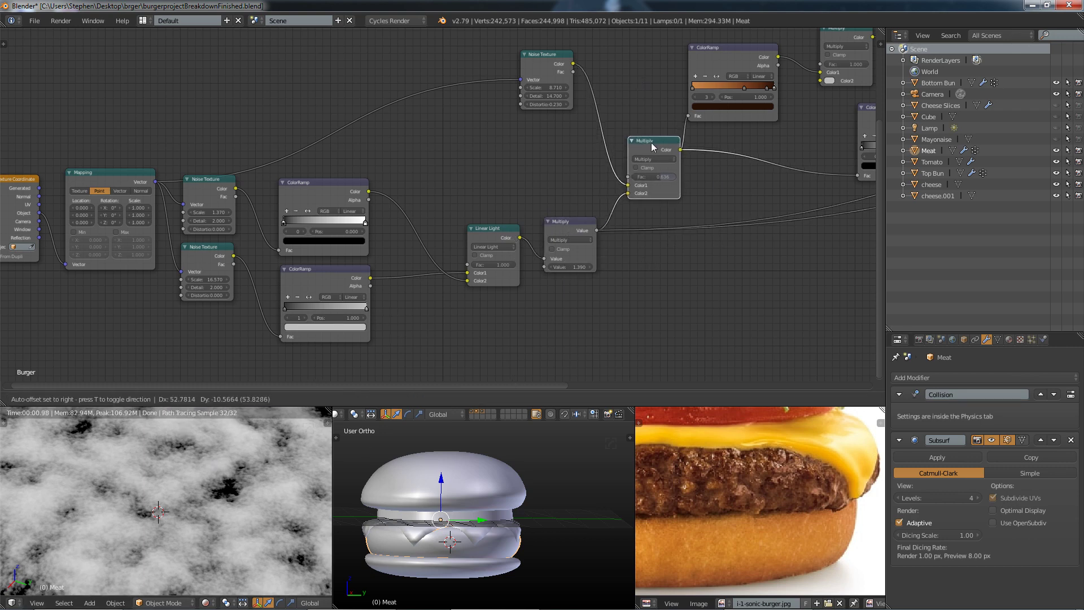
middle_click_drag(715, 203, 520, 274)
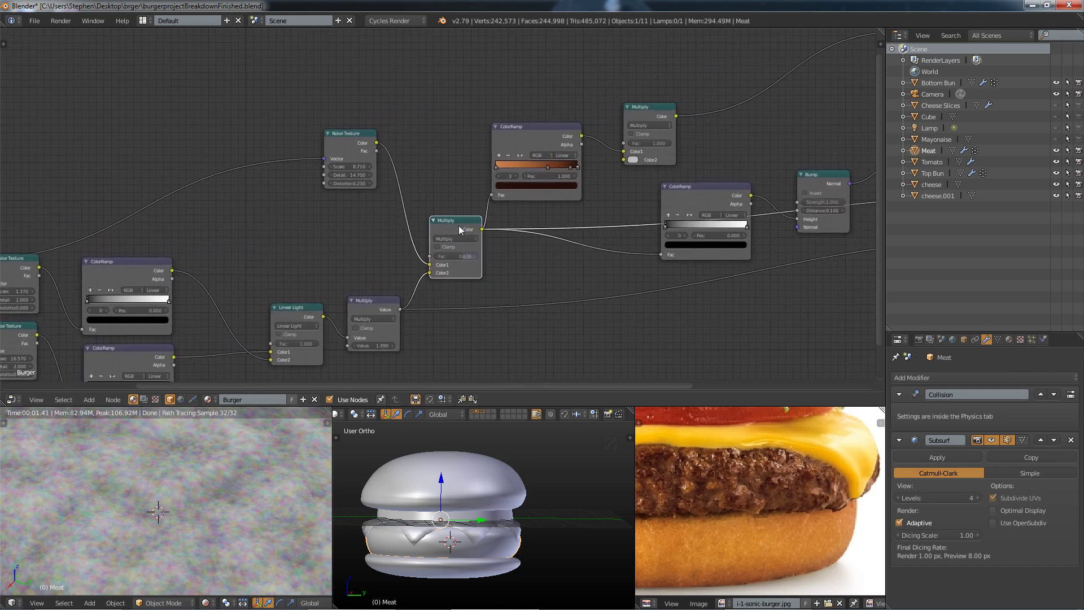
left_click_drag(458, 225, 455, 216)
Step: Preview the colour chain on the patty, from the 8.710-scale Noise Texture through the Multiply mixes and brown ColorRamp to the Principled BSDF
middle_click_drag(238, 184, 489, 182)
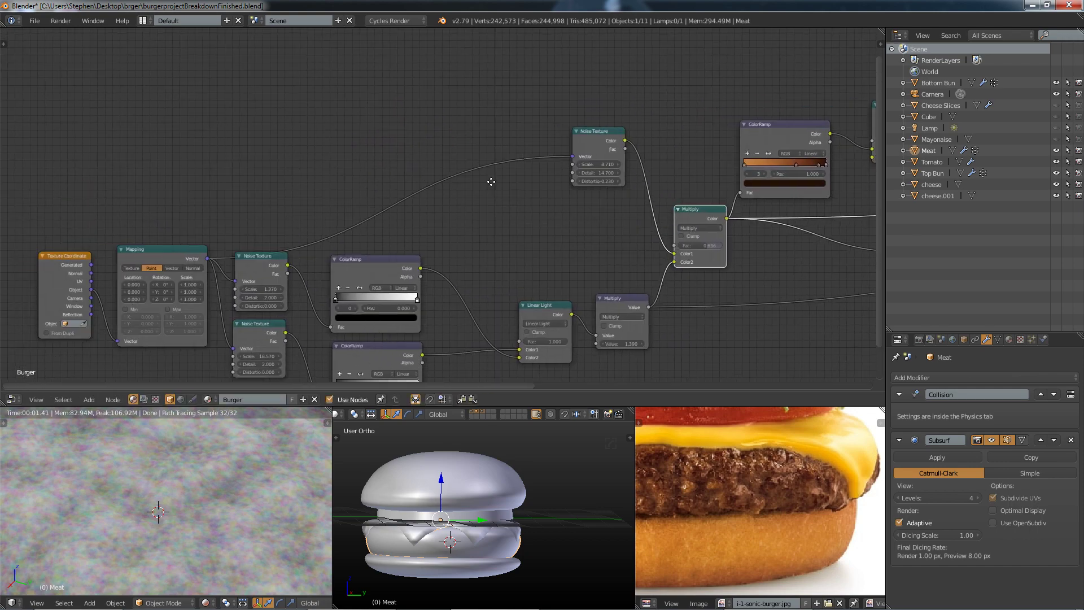
left_click(589, 137, "ctrl+shift")
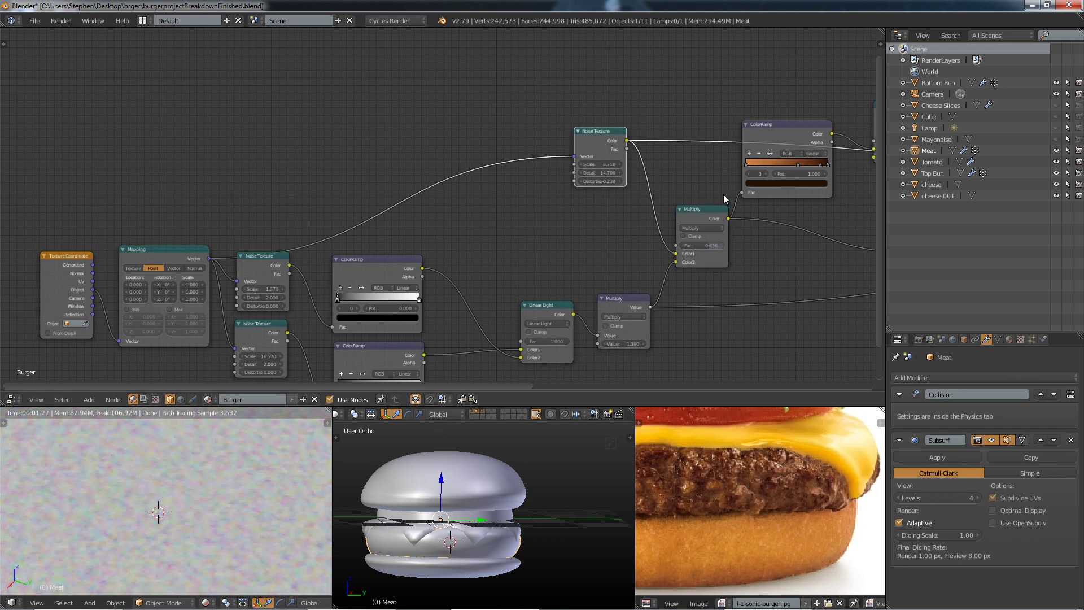
left_click(713, 210, "ctrl+shift")
left_click(784, 136, "ctrl+shift")
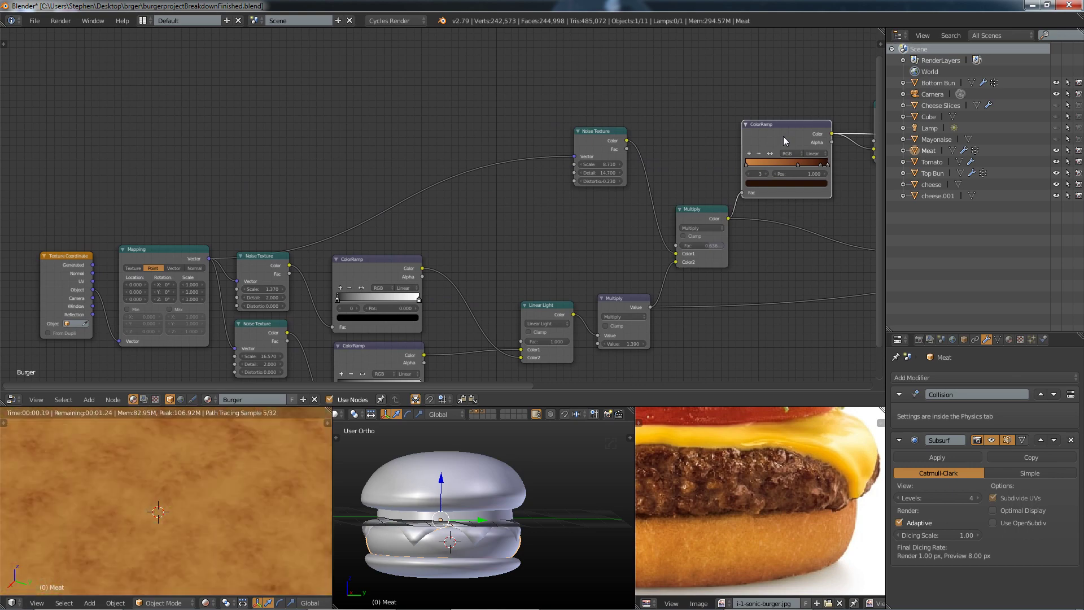
scroll(670, 226, "down", 3)
middle_click_drag(669, 226, 535, 239)
left_click(516, 221, "ctrl+shift")
left_click(608, 196, "ctrl+shift")
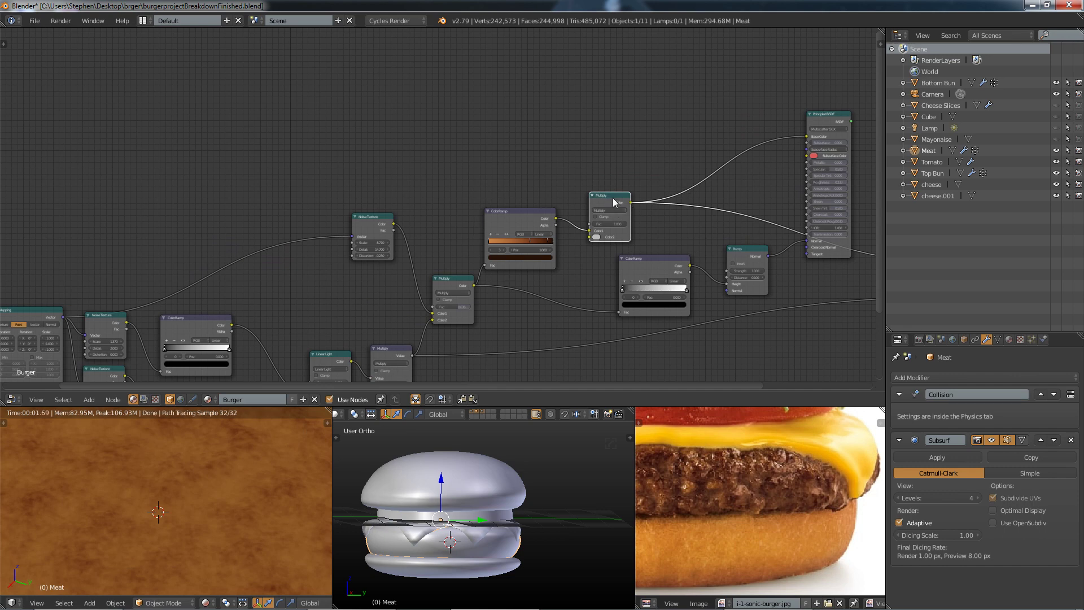
left_click(831, 117, "ctrl+shift")
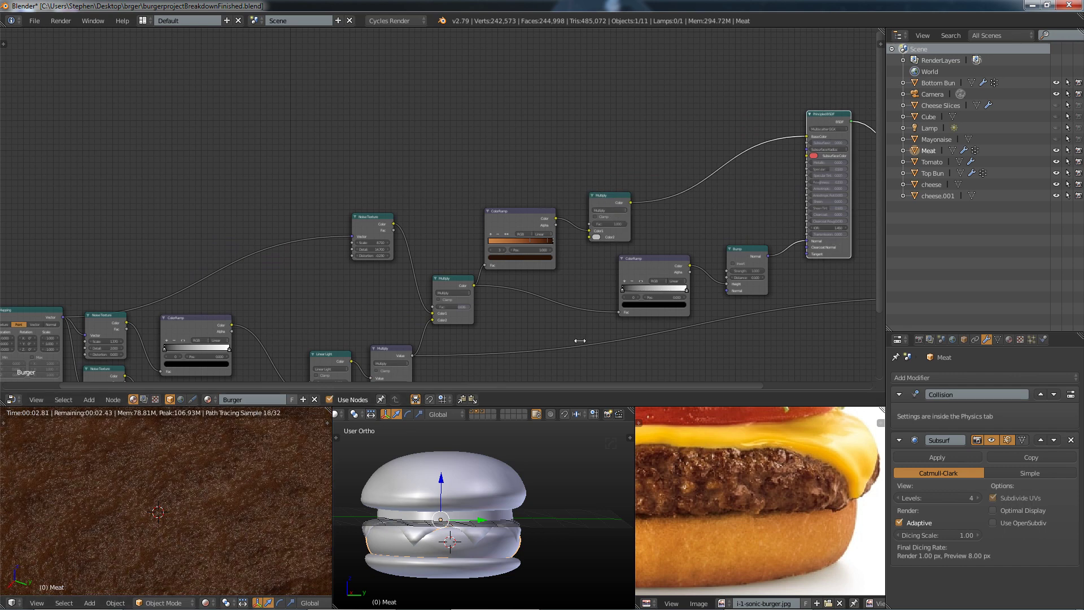
scroll(828, 164, "up", 5)
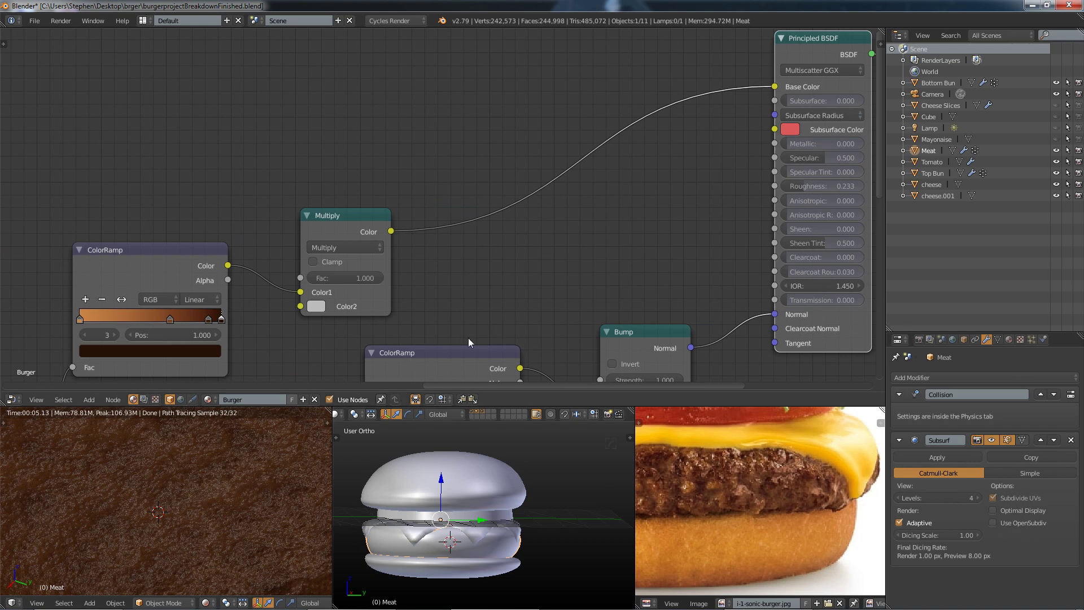
Step: Preview the grayscale ColorRamp feeding the Bump node and the Bump's normal output, examining the whole patty from an angle
scroll(472, 336, "down", 4)
scroll(438, 175, "up", 3)
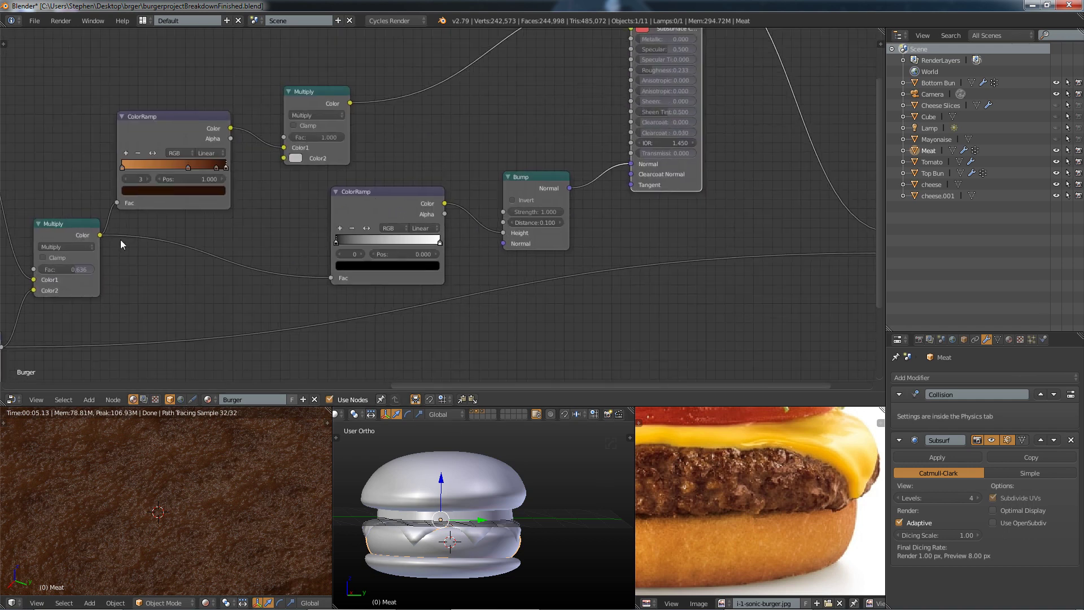
left_click(395, 189, "ctrl+shift")
left_click(545, 182, "ctrl+shift")
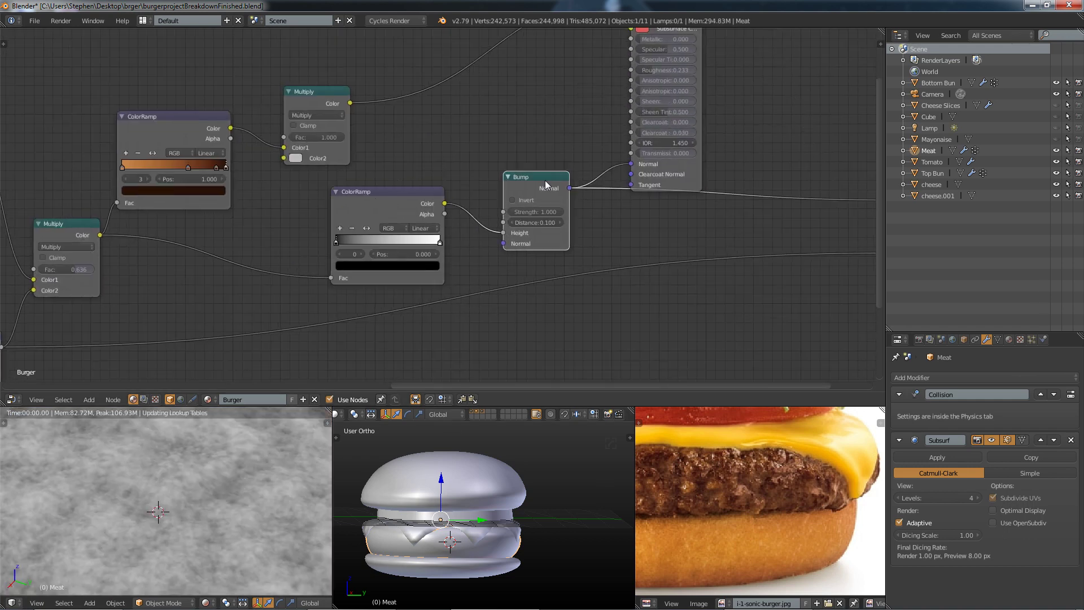
scroll(187, 502, "down", 5)
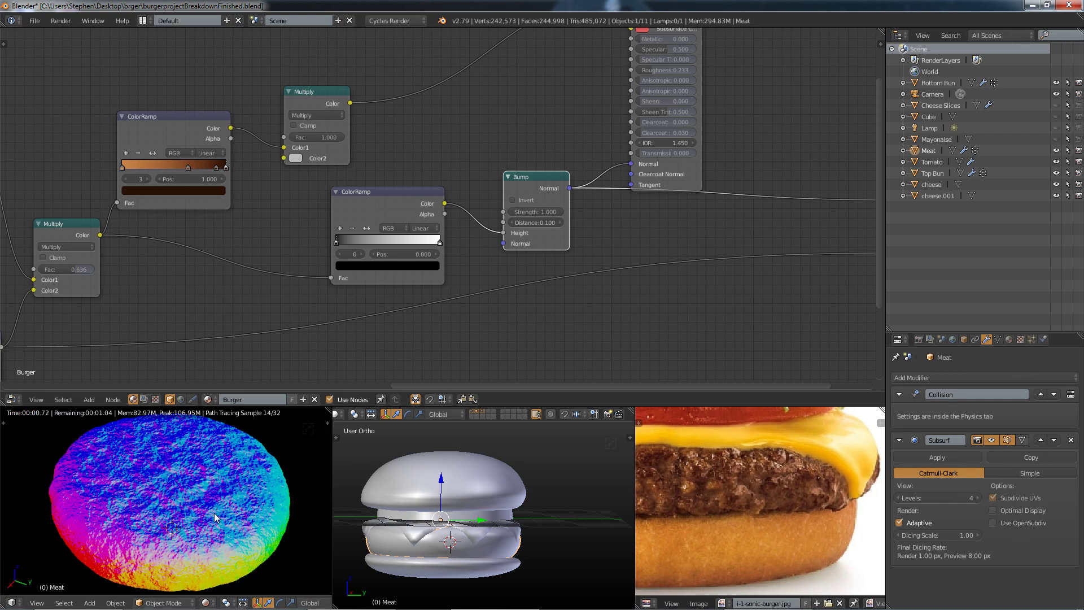
middle_click_drag(228, 510, 154, 501)
scroll(153, 501, "up", 3)
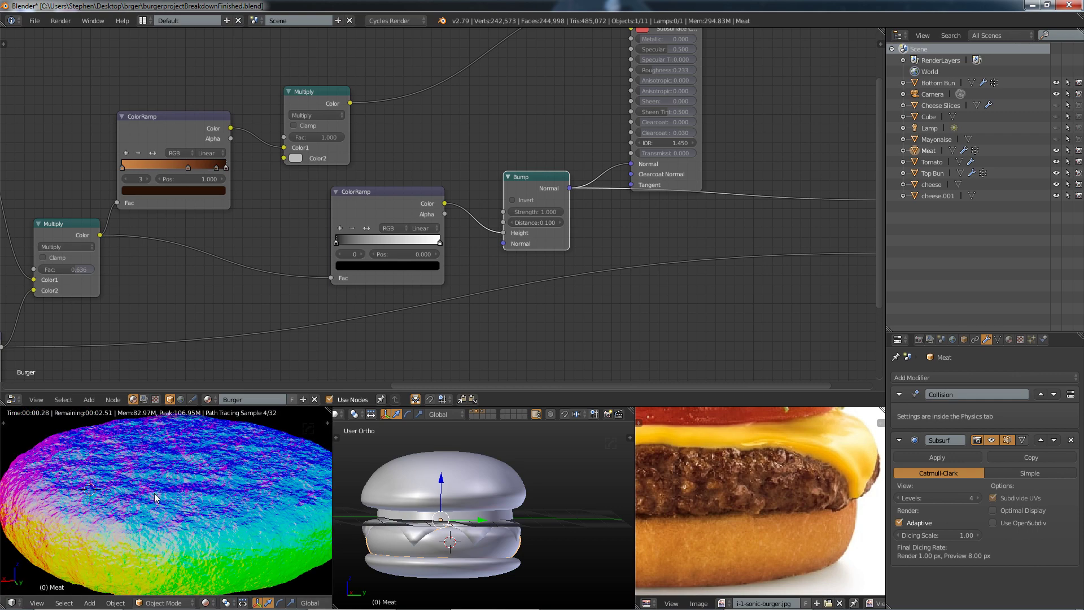
scroll(595, 264, "down", 1)
scroll(595, 264, "down", 2)
scroll(595, 264, "right", 2, "ctrl")
scroll(84, 353, "left", 3, "ctrl")
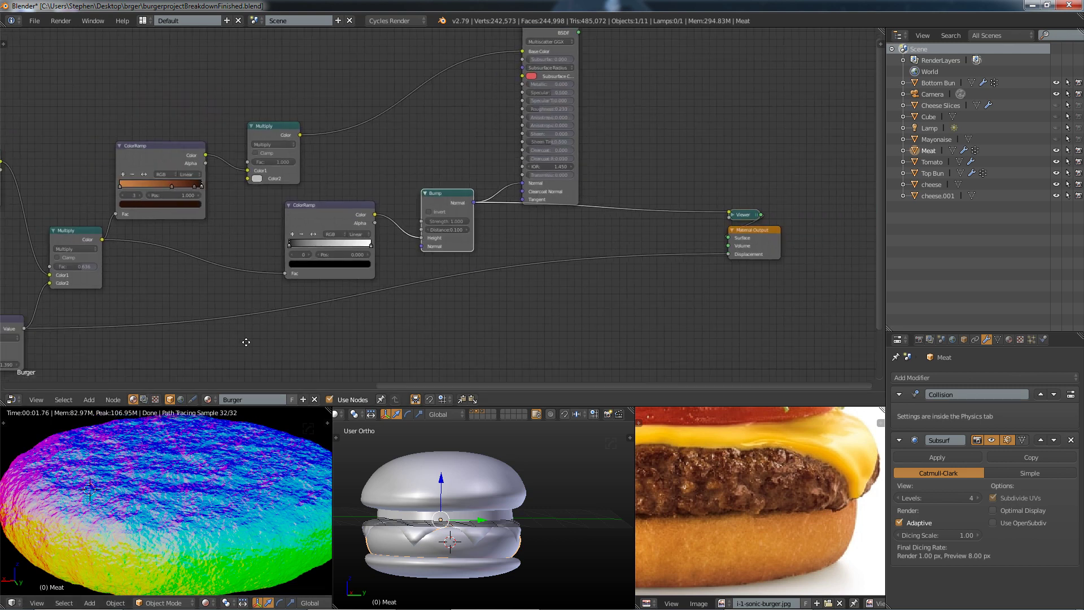
Step: Preview the math Multiply output that drives displacement, and reconnect the Principled BSDF to the Material Output with a refreshed render
left_click(59, 312, "ctrl+shift")
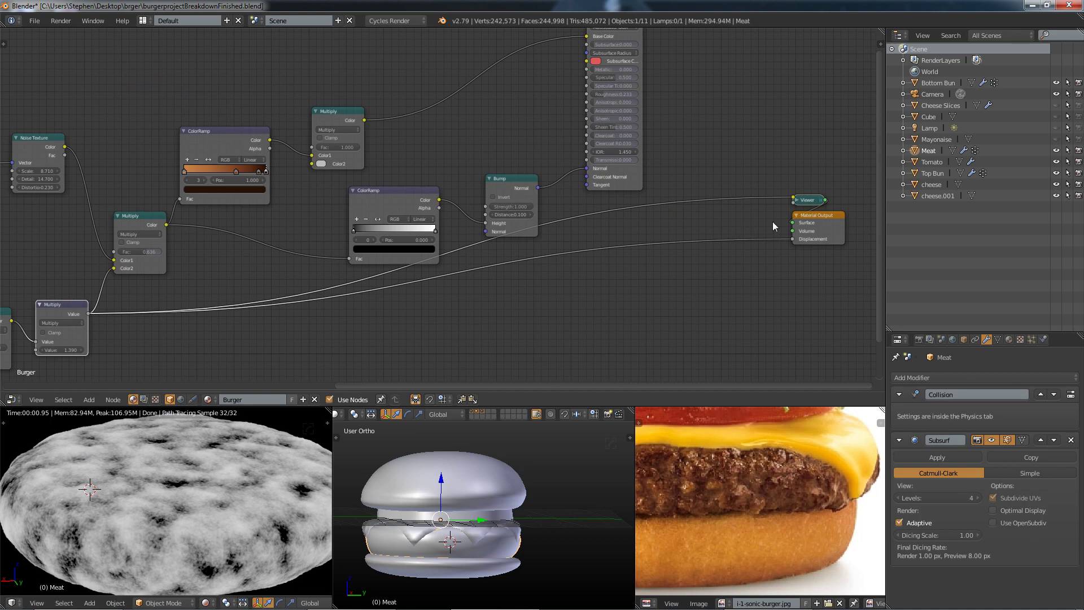
scroll(683, 199, "up", 5, "shift")
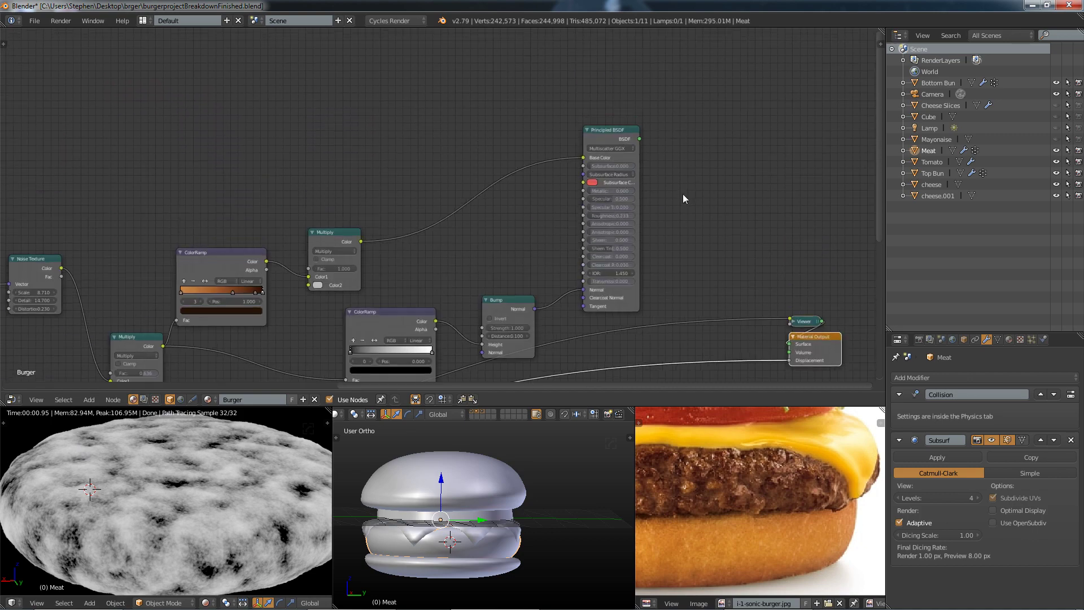
left_click(613, 144, "ctrl+shift")
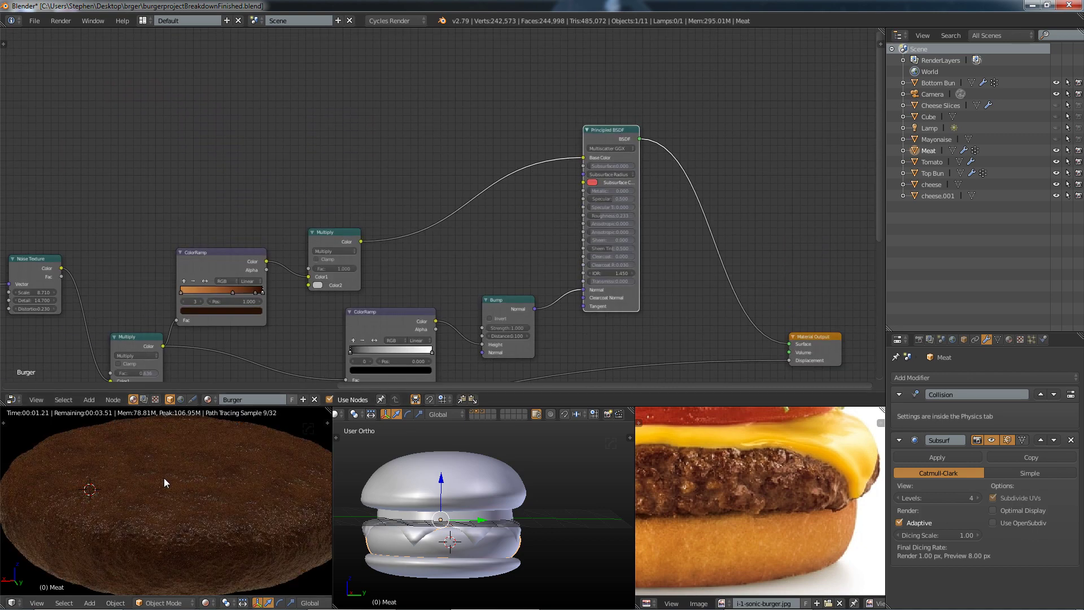
key("shift+z")
key("shift+z")
Step: Set the value of the math Multiply node driving displacement to 3.700 and refresh the rendered viewport
middle_click_drag(381, 330, 409, 268)
scroll(574, 298, "up", 1)
middle_click_drag(62, 386, 277, 286)
scroll(295, 287, "up", 4)
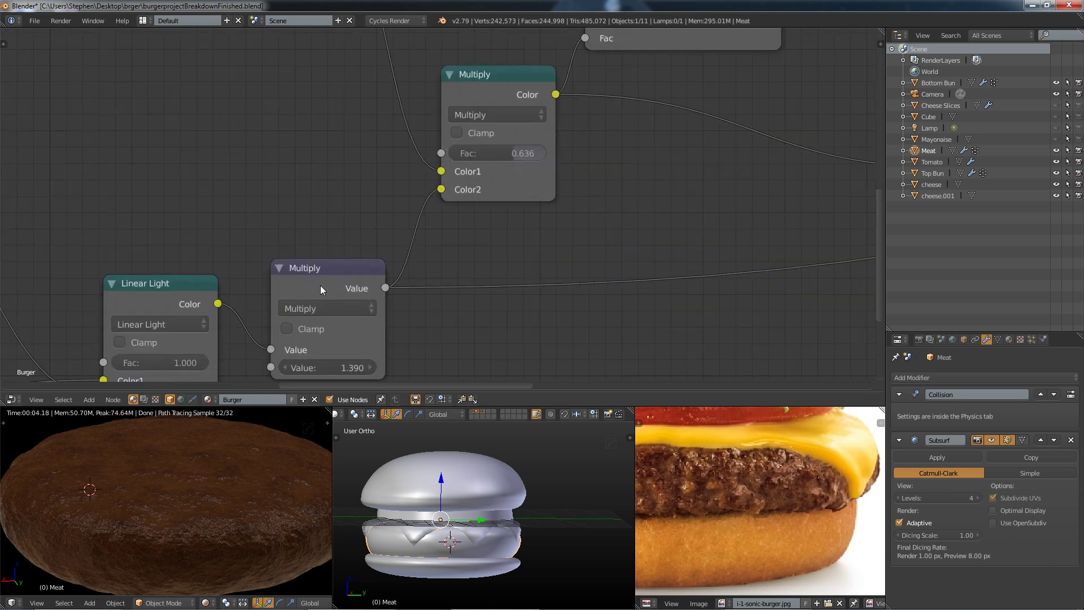
left_click_drag(323, 368, 411, 367)
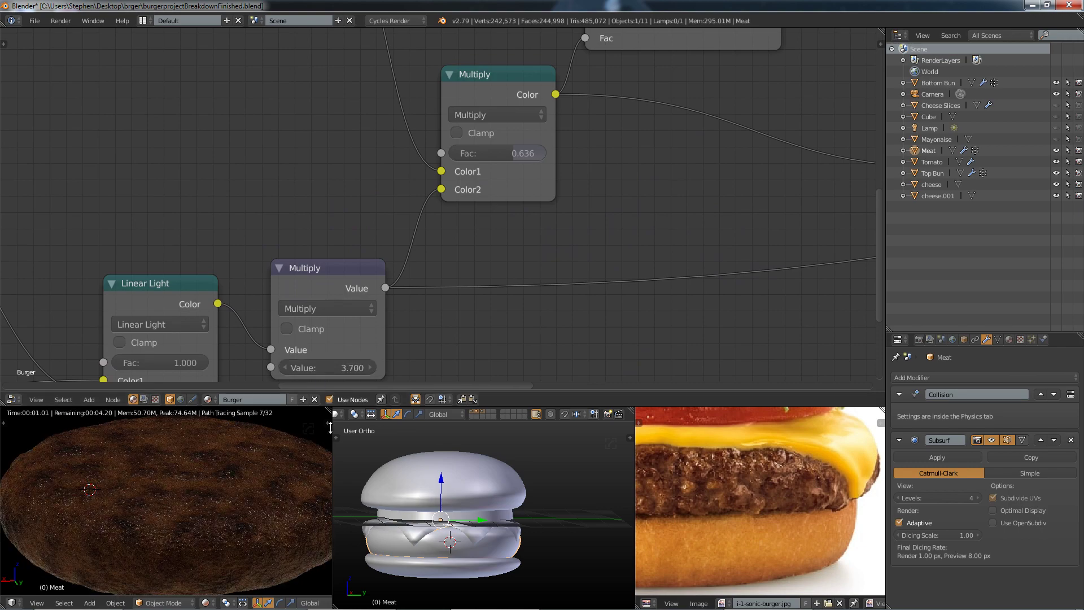
left_click(38, 425)
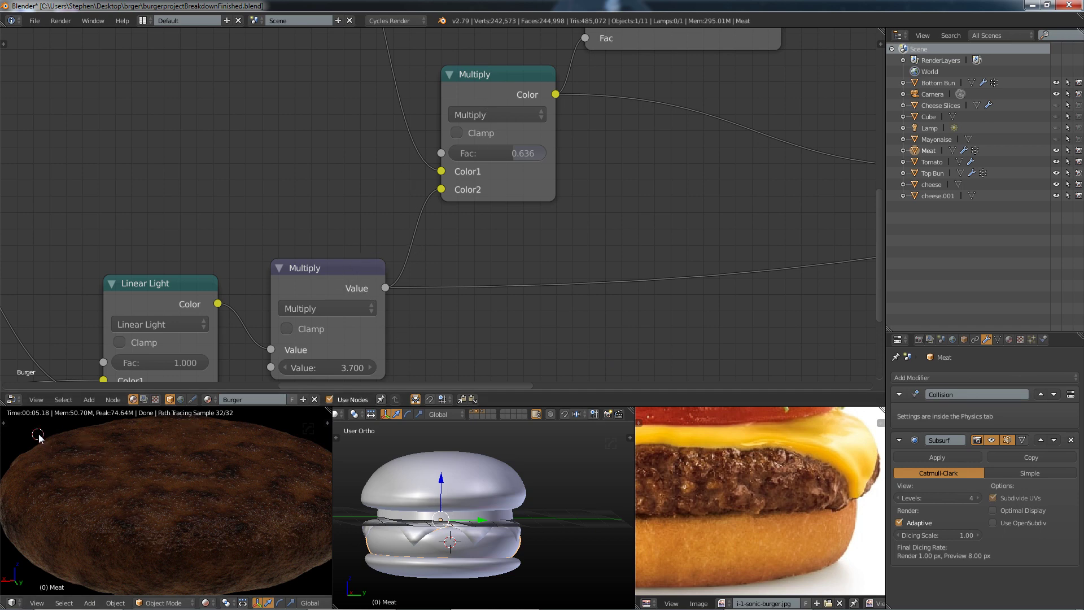
key("shift+z")
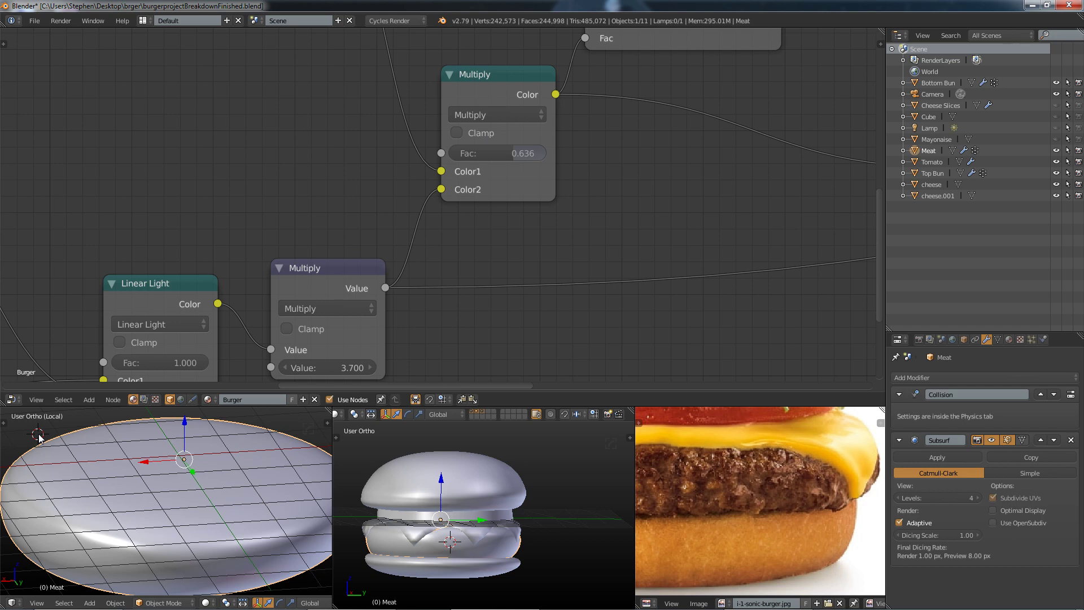
key("shift+z")
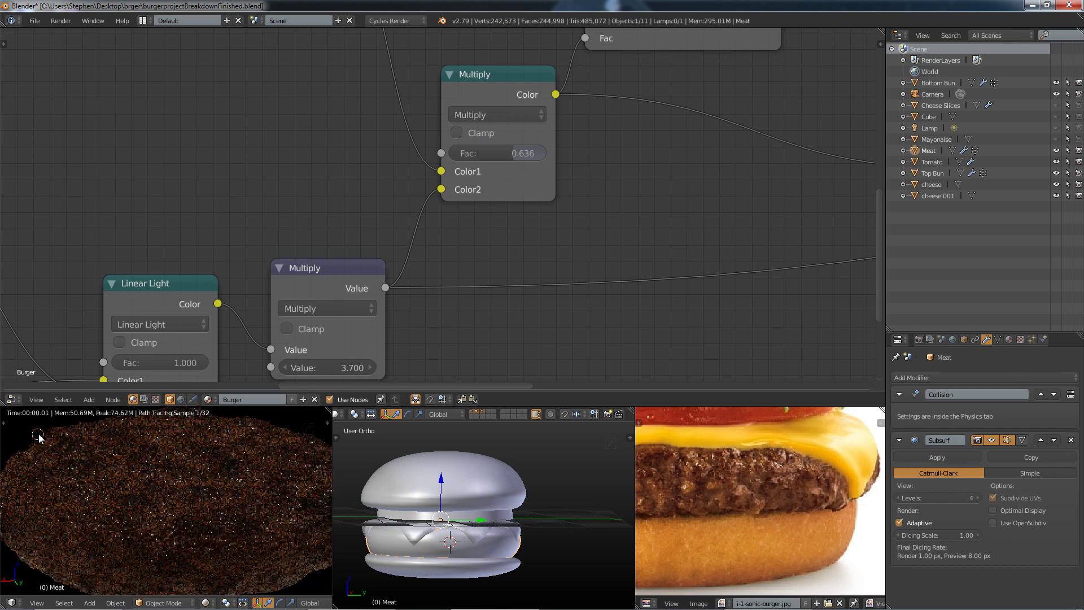
Step: Examine the more strongly displaced patty in the rendered viewport from the side and from above
scroll(104, 510, "down", 4)
scroll(105, 509, "up", 1)
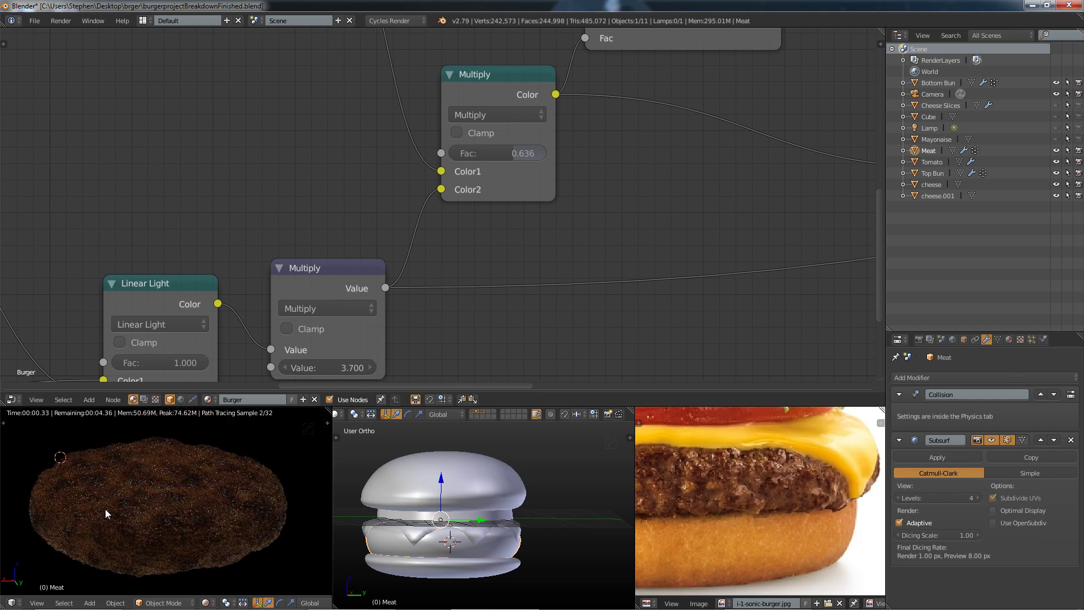
middle_click_drag(105, 521, 106, 500)
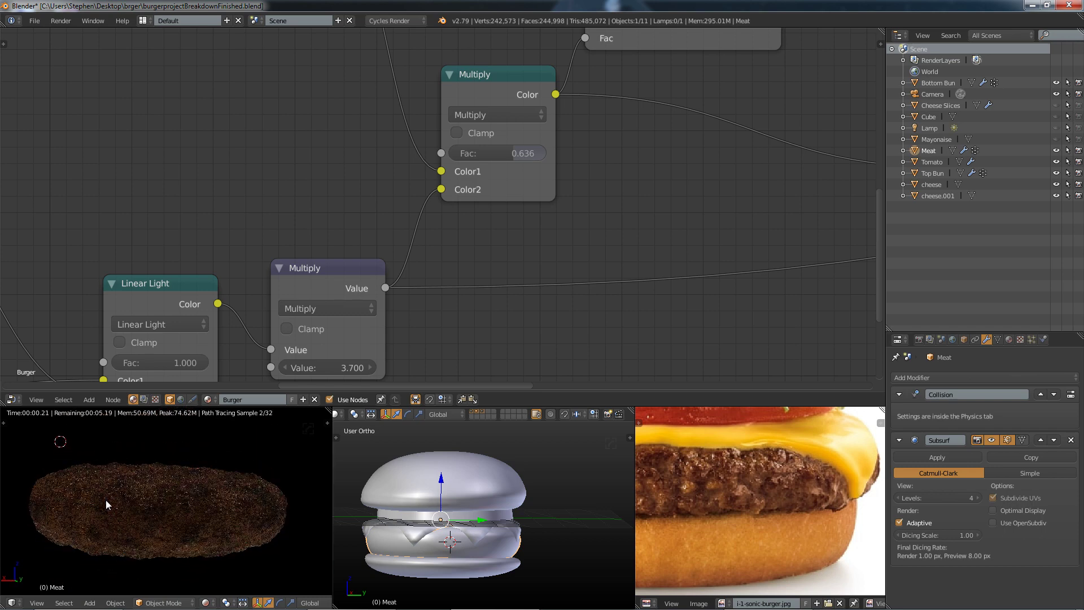
scroll(107, 500, "up", 2)
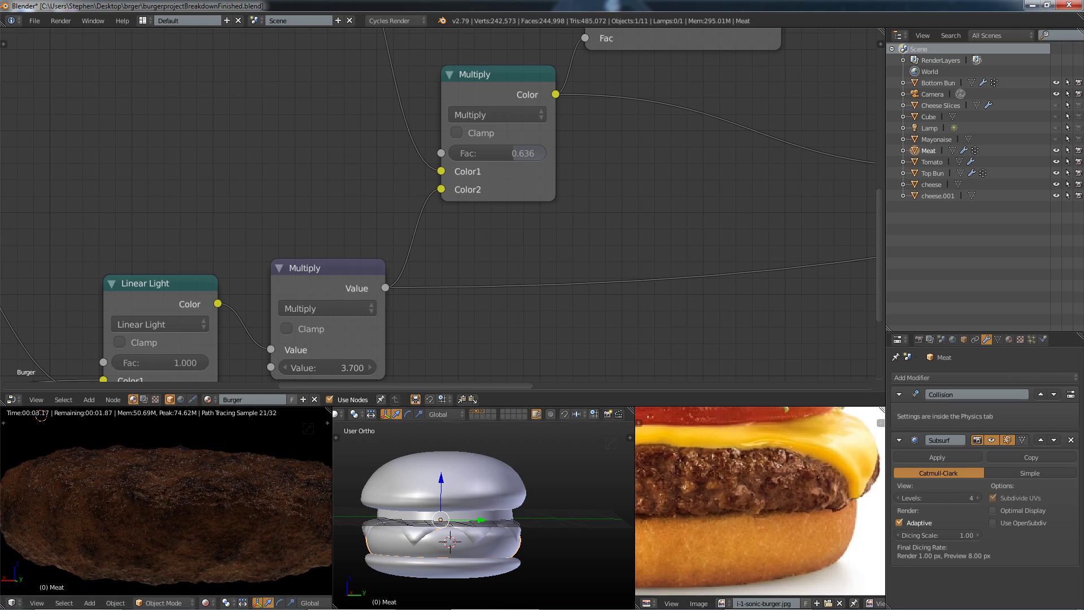
middle_click_drag(116, 486, 164, 483)
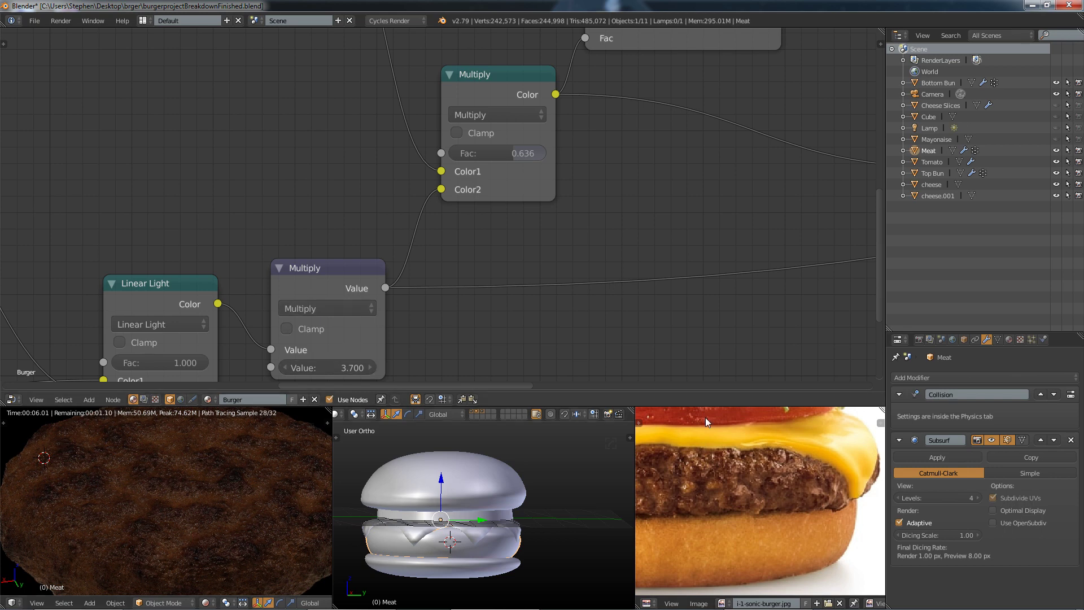
Step: Preview the Linear Light node's output on the displaced patty
scroll(611, 294, "down", 1)
left_click(252, 288, "ctrl+shift")
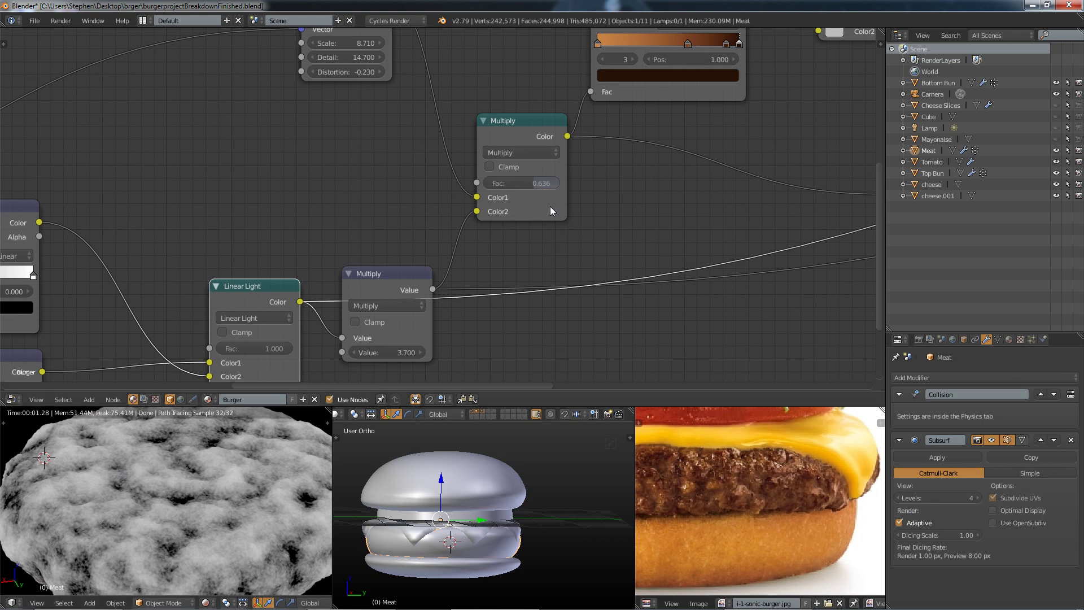
Step: Reconnect the meat's Principled BSDF to the Material Output in place of the Linear Light preview
scroll(649, 144, "down", 2)
middle_click_drag(649, 143, 495, 178)
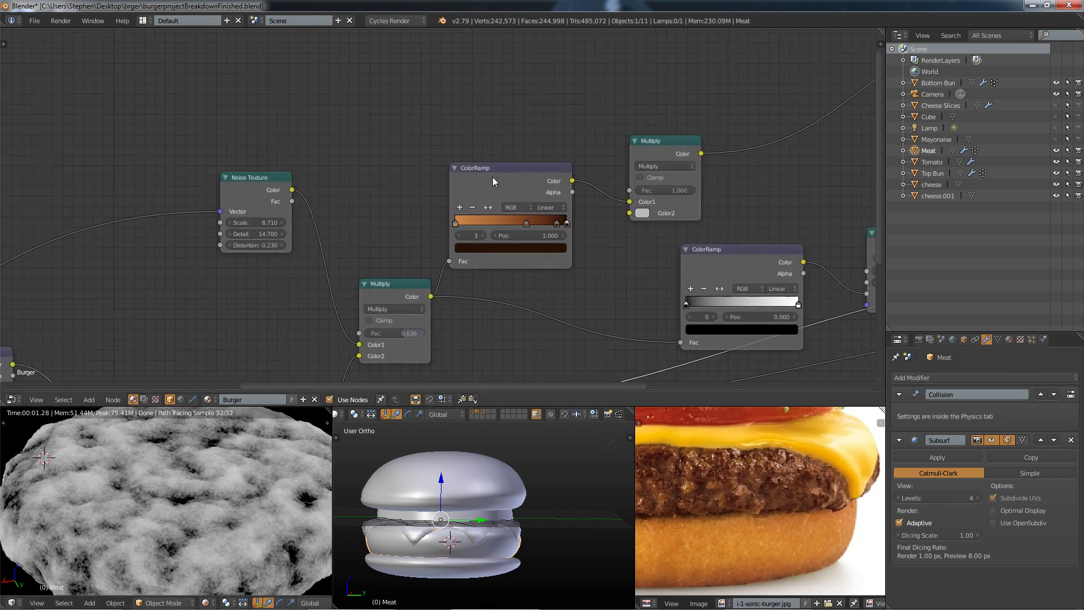
scroll(472, 209, "up", 3)
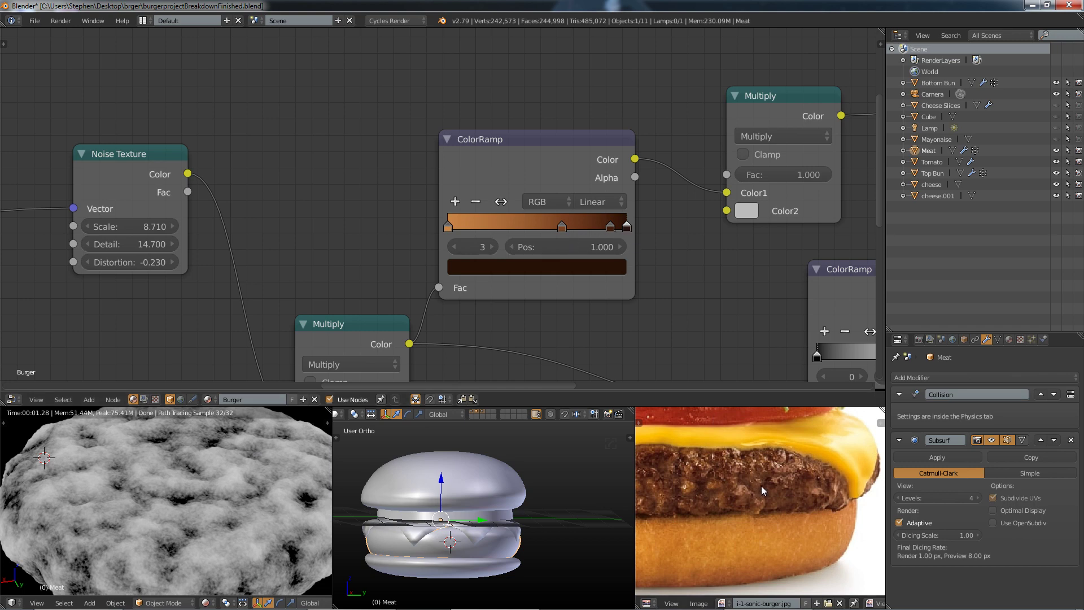
scroll(568, 252, "down", 2)
scroll(567, 252, "down", 5, "ctrl")
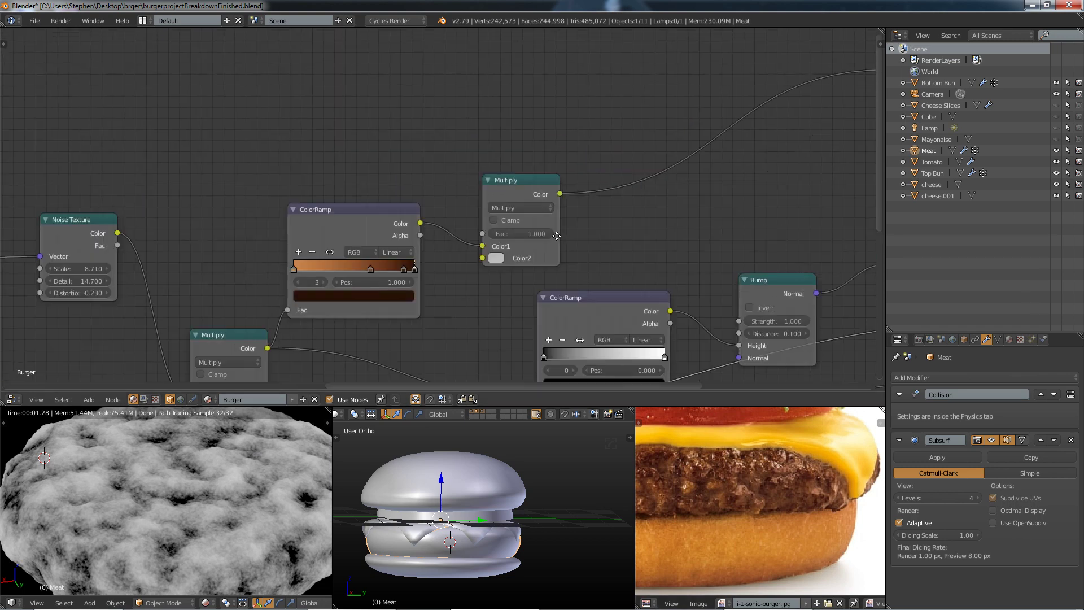
left_click(782, 49, "ctrl+shift")
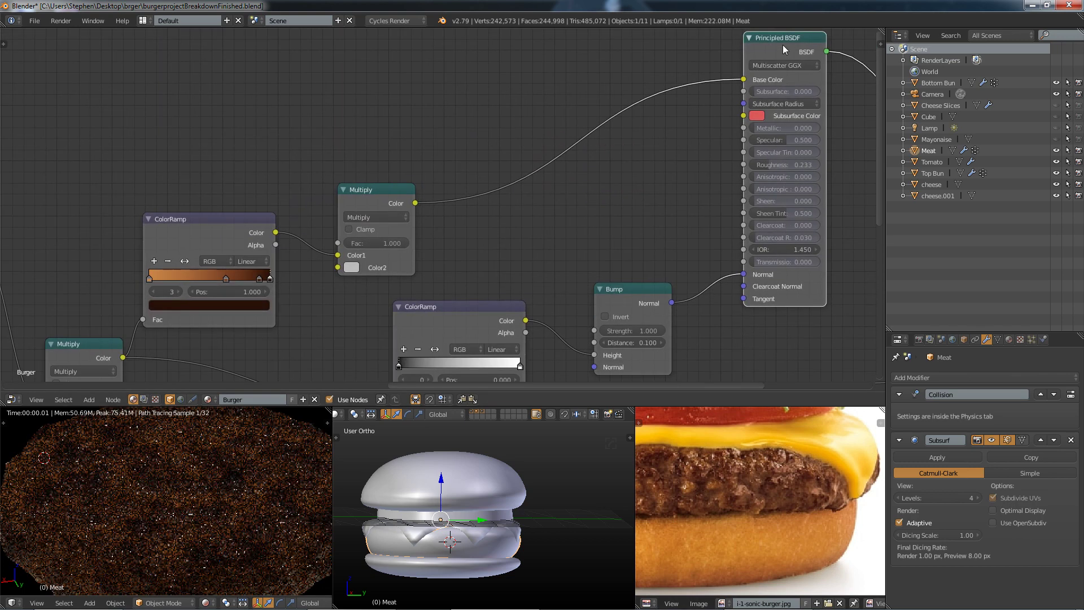
Step: Bring the whole burger back from the isolated meat view and inspect the shaded patty in the rendered viewport
middle_click_drag(172, 527, 226, 512)
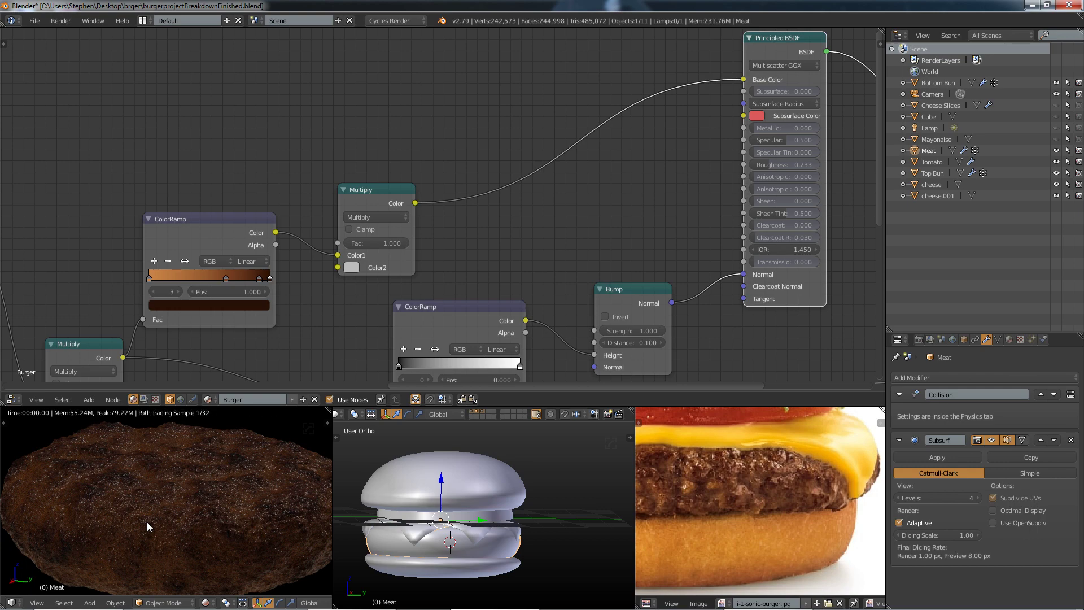
key("KP_Divide")
scroll(151, 513, "down", 5)
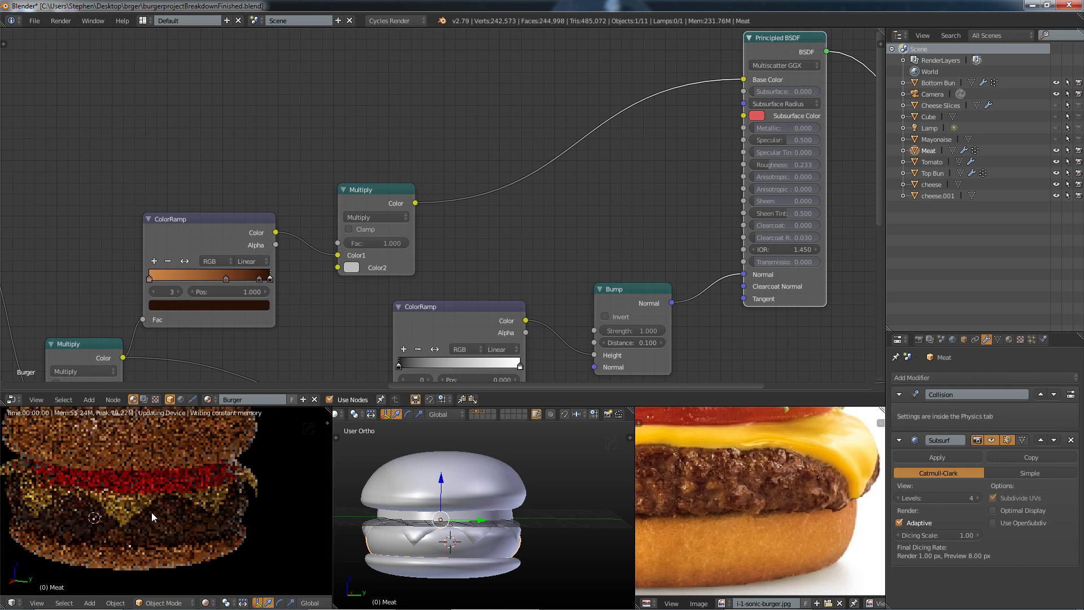
scroll(140, 539, "up", 4)
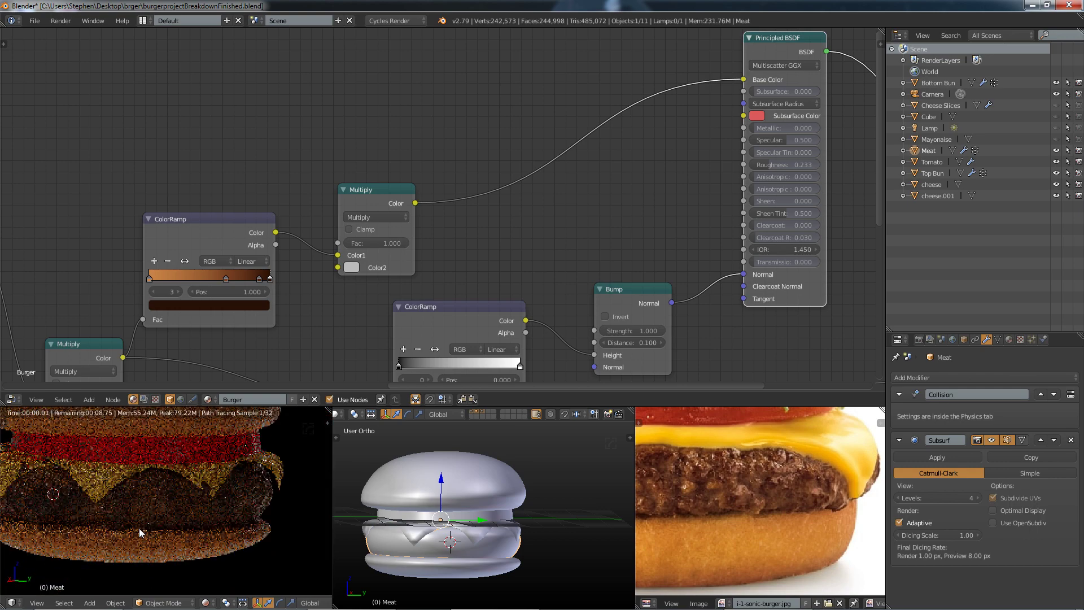
scroll(157, 496, "down", 2)
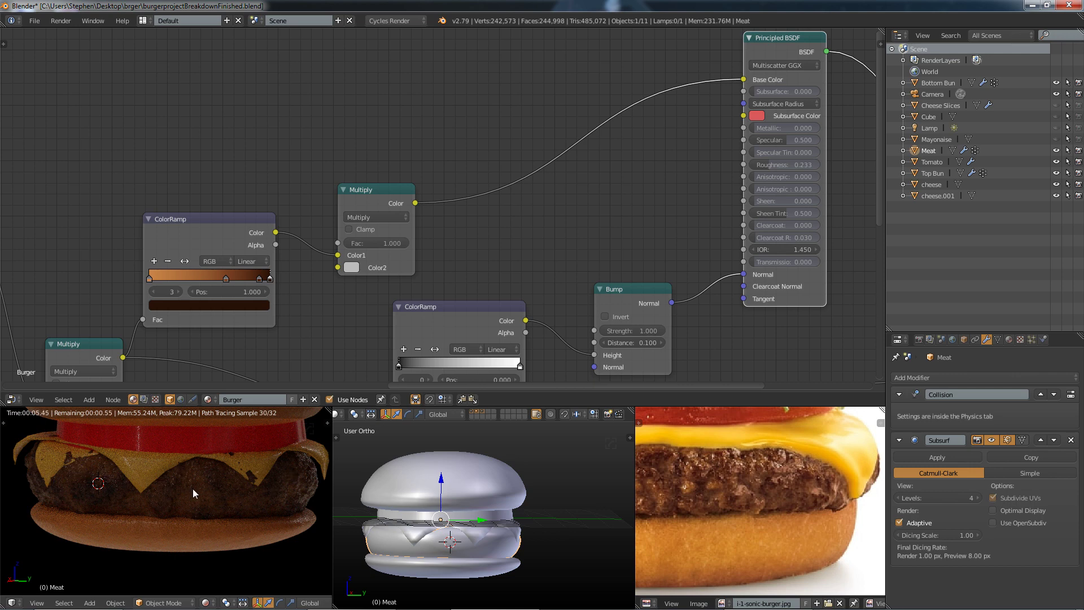
middle_click_drag(273, 487, 239, 484, "shift")
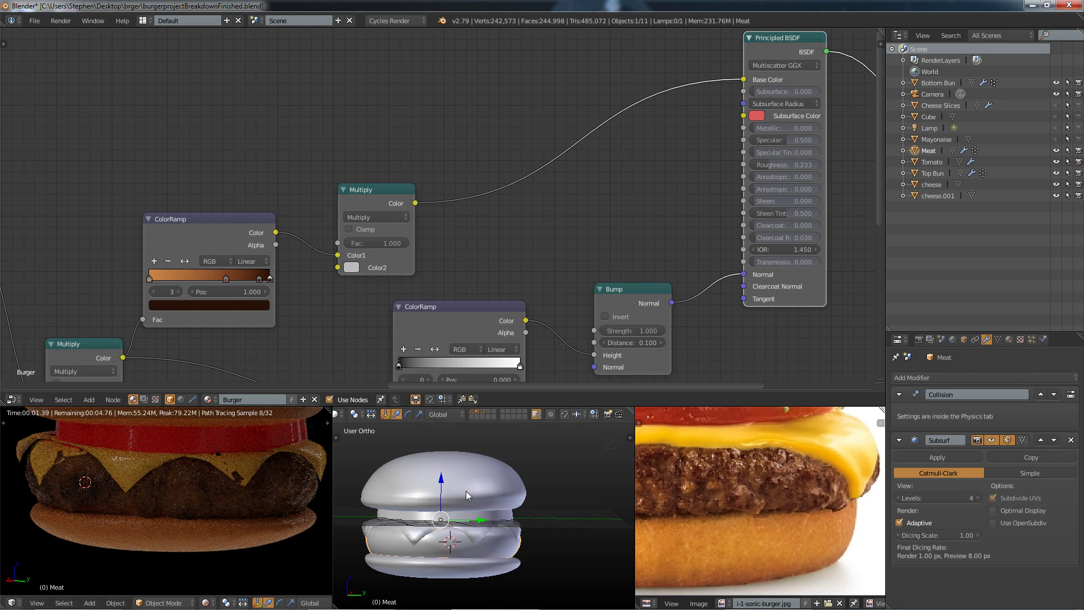
Step: Try a Solidify modifier with thickness 0.0220 on the cheese slice cheese.001
scroll(474, 519, "up", 4)
right_click(479, 536)
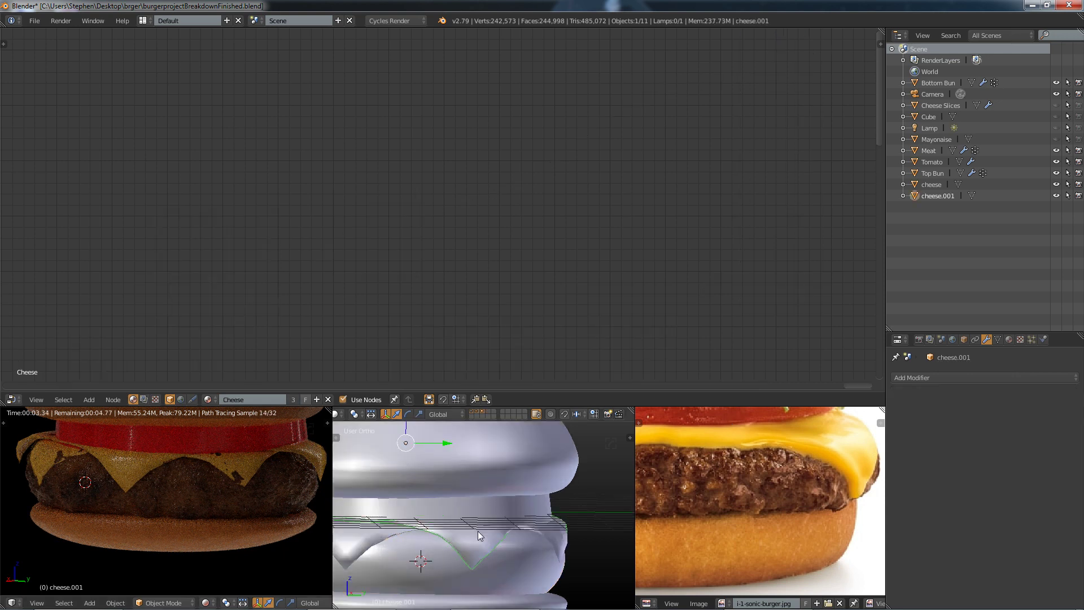
left_click(966, 378)
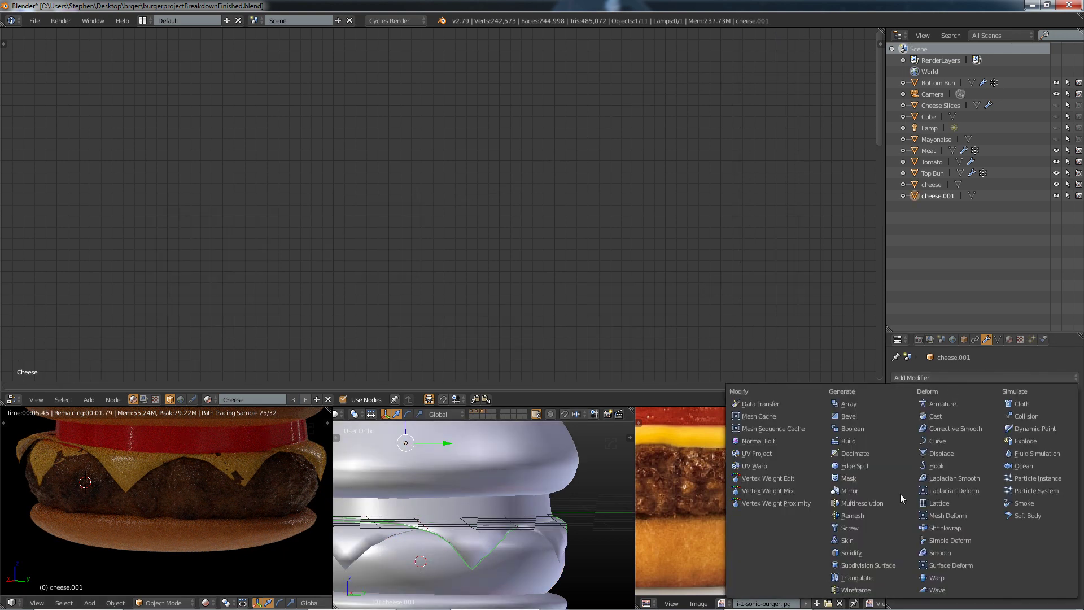
left_click(860, 551)
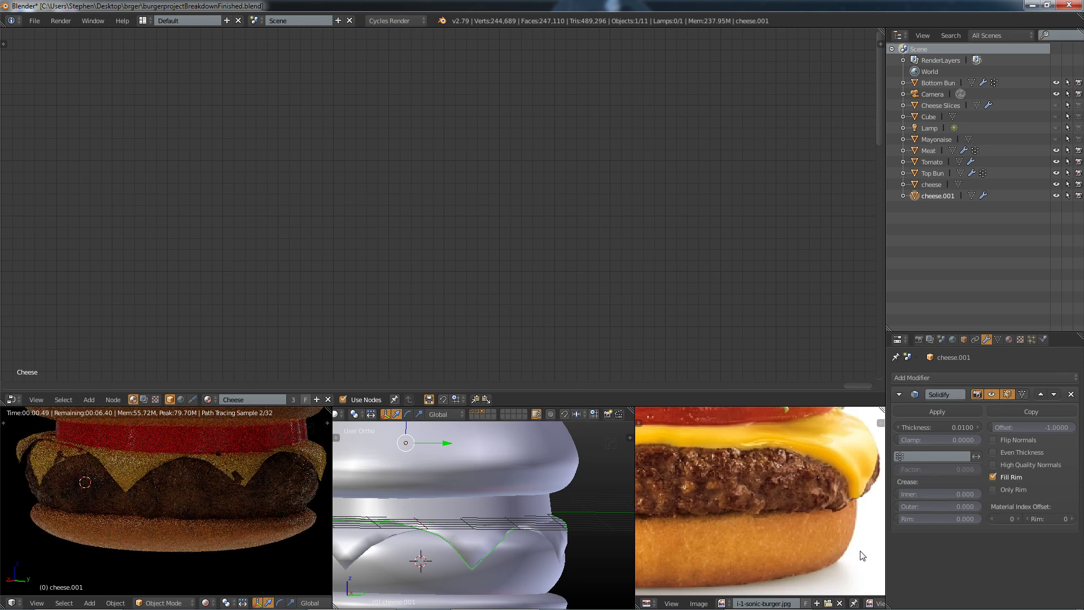
left_click_drag(963, 428, 963, 424)
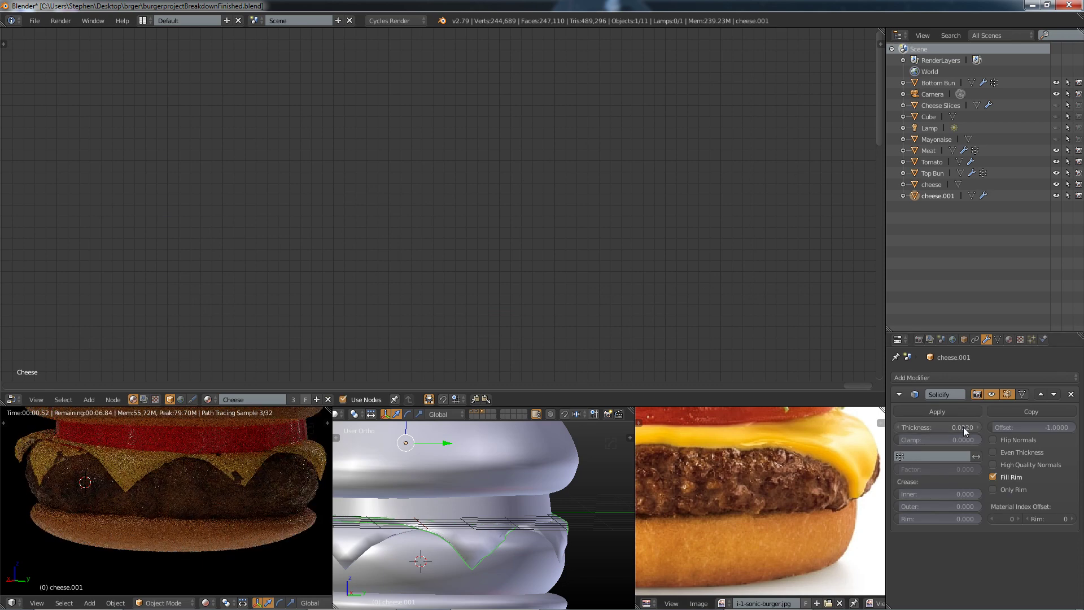
Step: Try a Solidify modifier with thickness 0.0620 on the other cheese slice and check it in the render
right_click(559, 540)
left_click(558, 536)
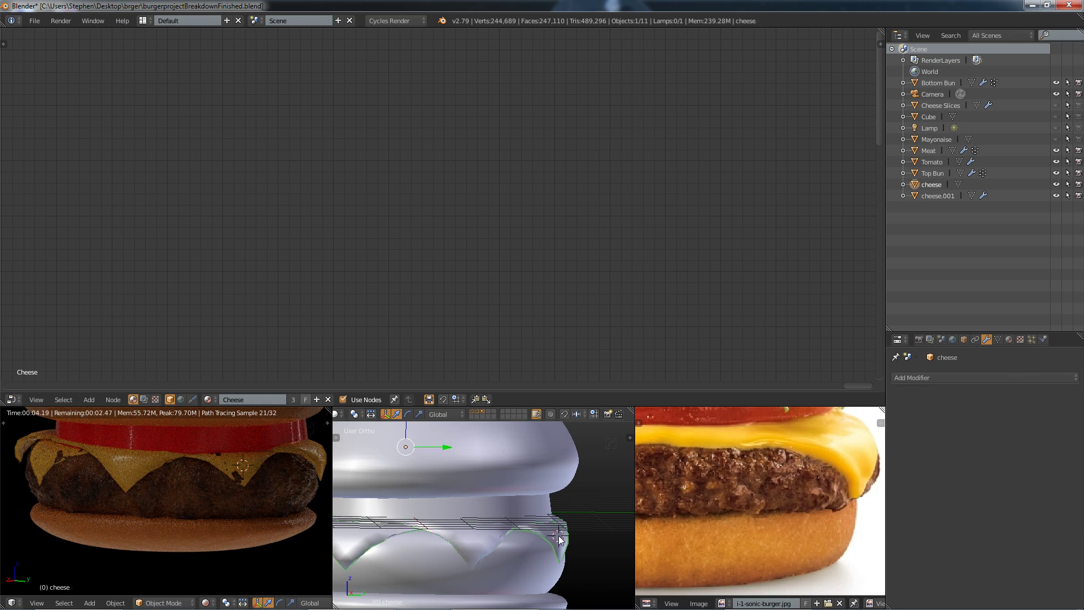
left_click(915, 380)
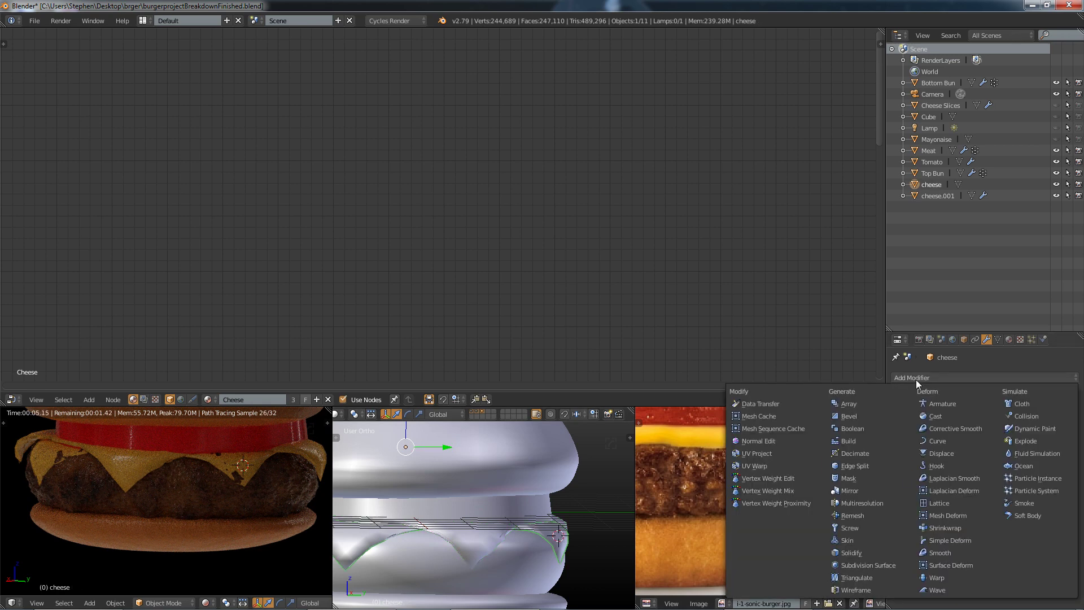
left_click(853, 552)
mouse_move(963, 427)
left_mouse_down()
mouse_move(1000, 427)
mouse_move(980, 427)
left_mouse_up()
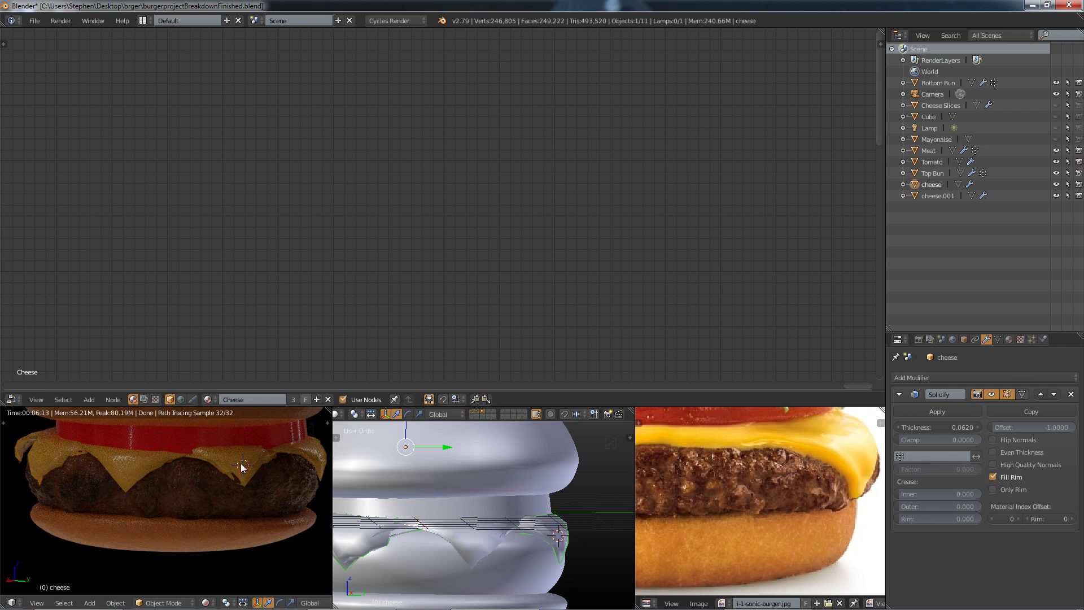
middle_click_drag(175, 483, 222, 478)
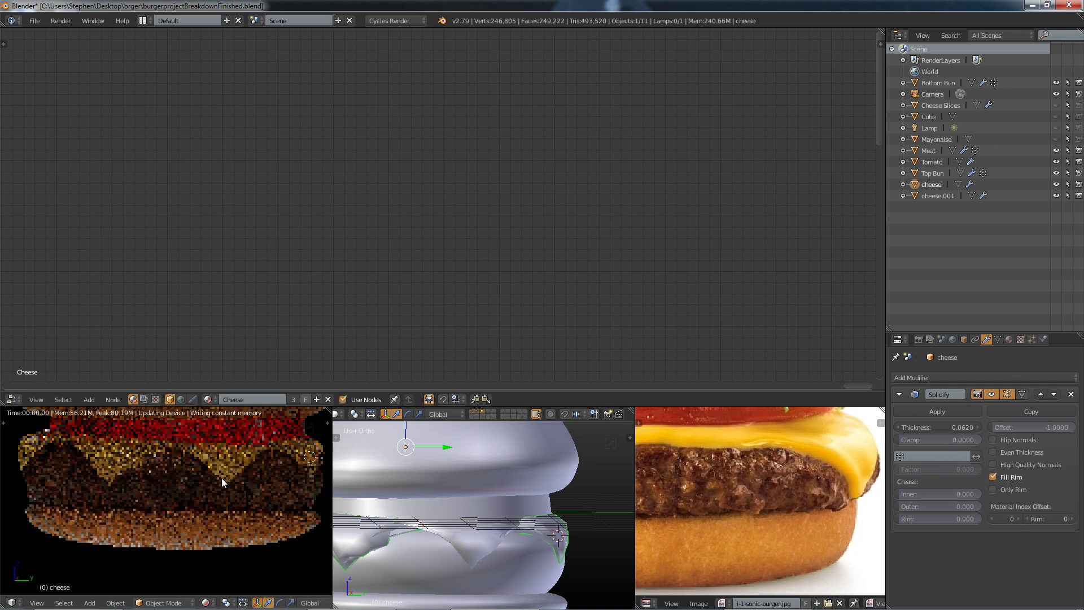
Step: Remove the Solidify modifiers from both cheese slices
left_click(1071, 394)
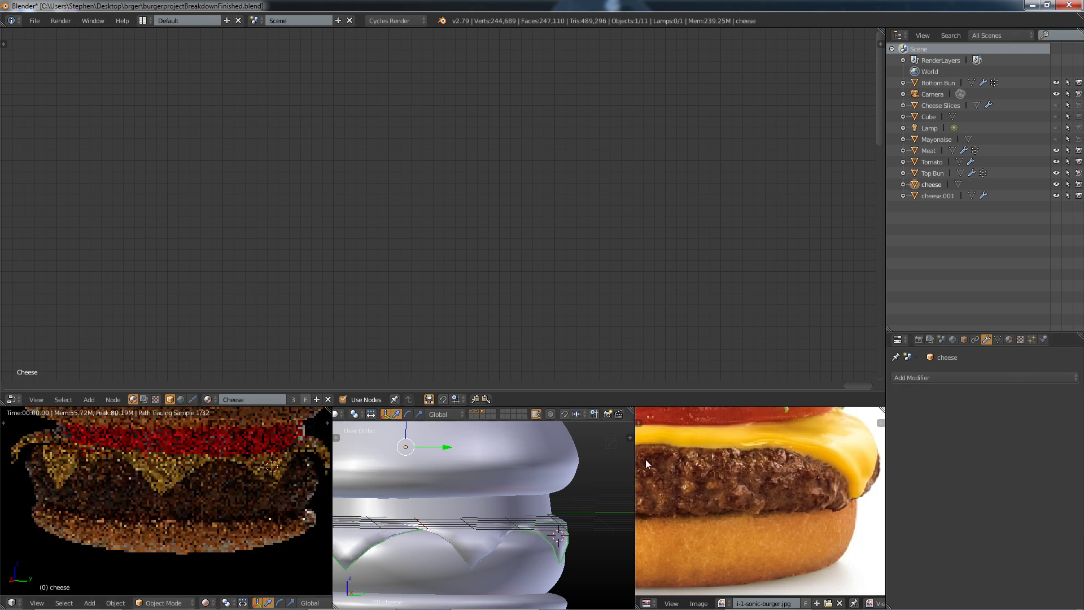
right_click(302, 453)
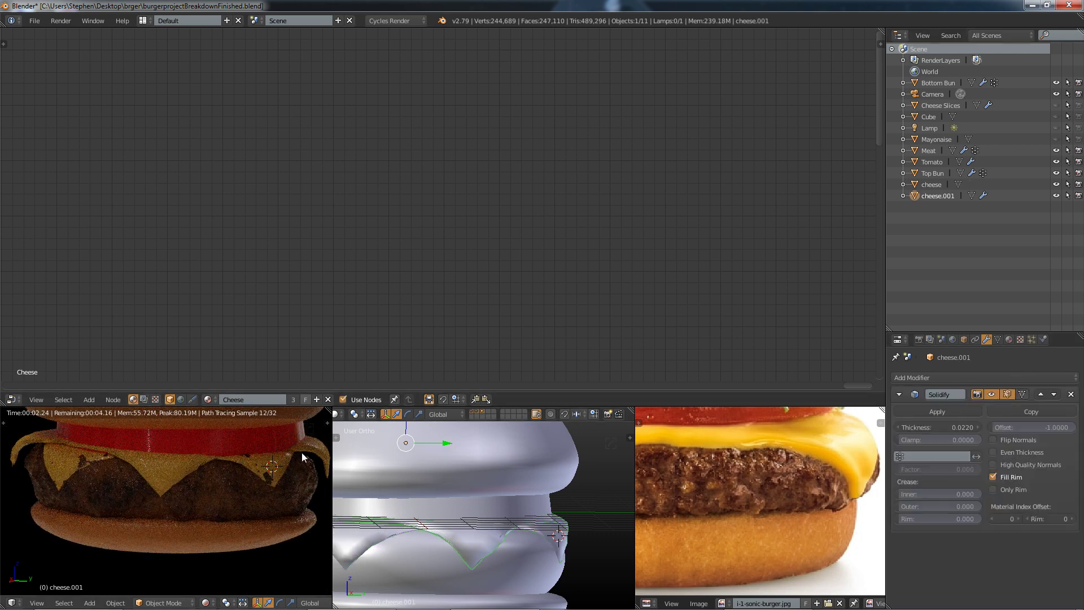
left_click(1071, 394)
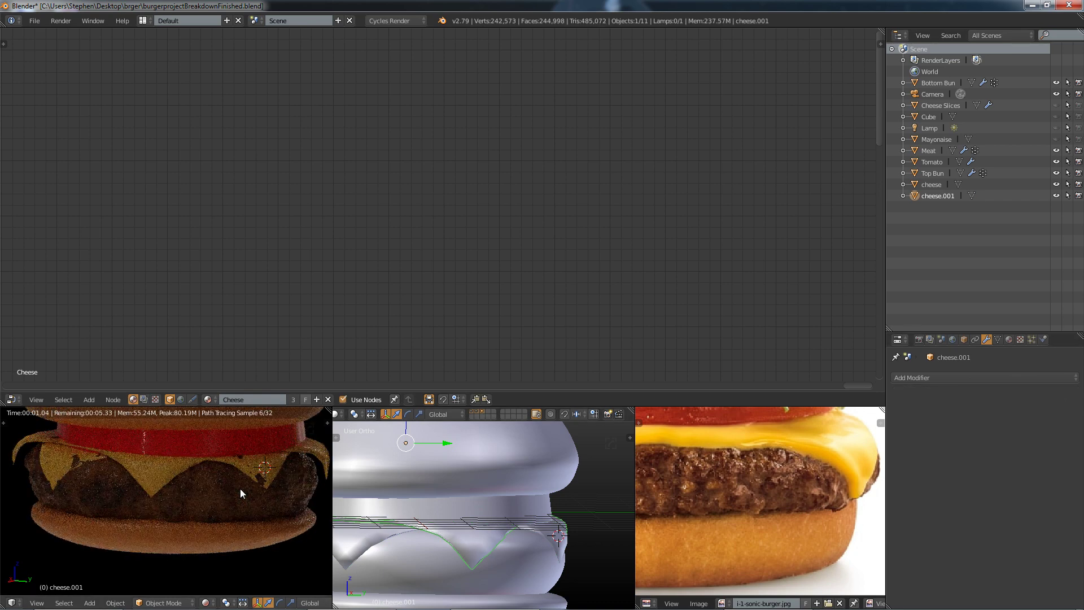
Step: Examine the rendered burger's buns, tomato, cheese and meat from several angles against the reference photo
scroll(239, 489, "down", 3)
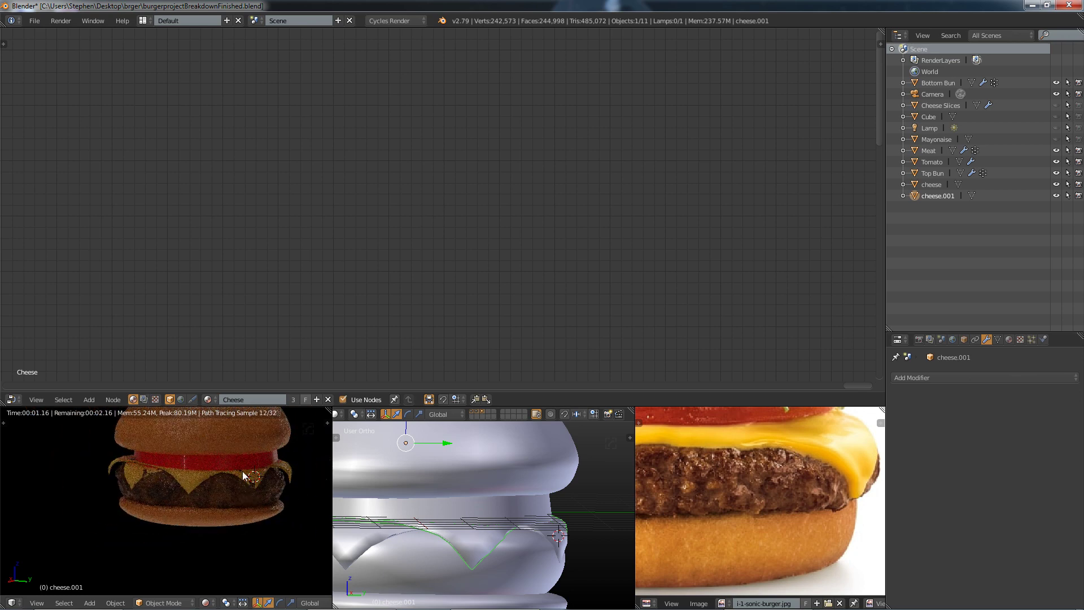
middle_click_drag(242, 474, 182, 445, "shift")
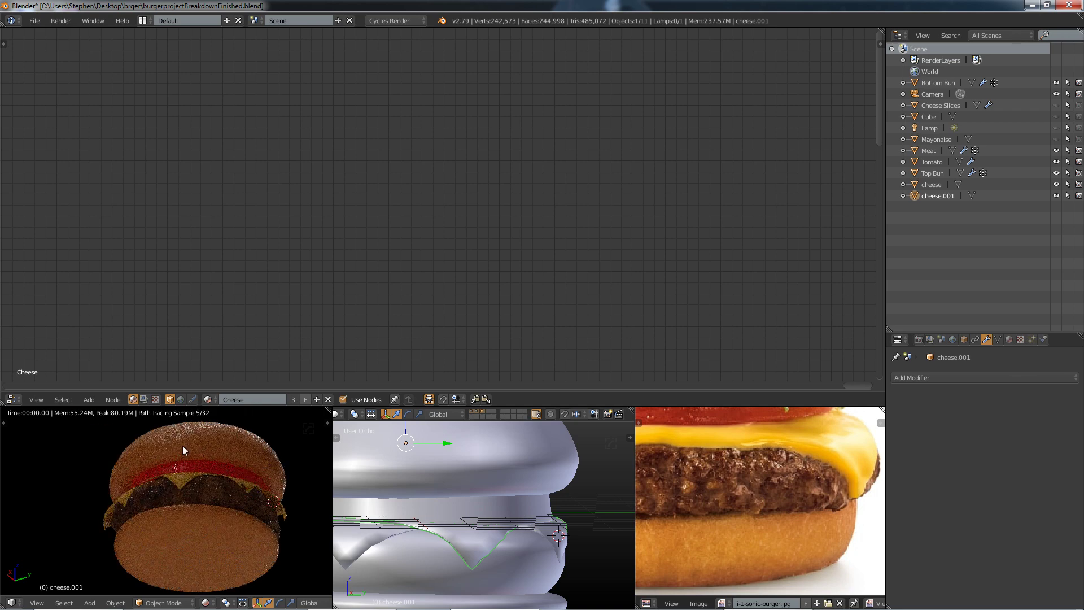
scroll(182, 445, "up", 2)
scroll(195, 577, "down", 1)
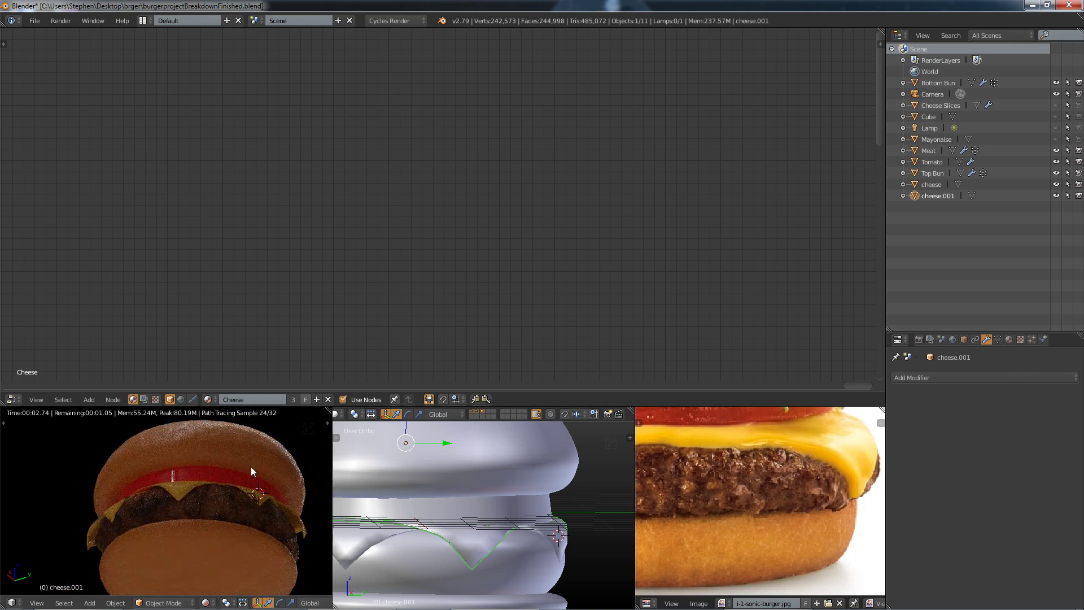
middle_click_drag(192, 473, 279, 518)
scroll(260, 537, "up", 3)
scroll(260, 538, "down", 3)
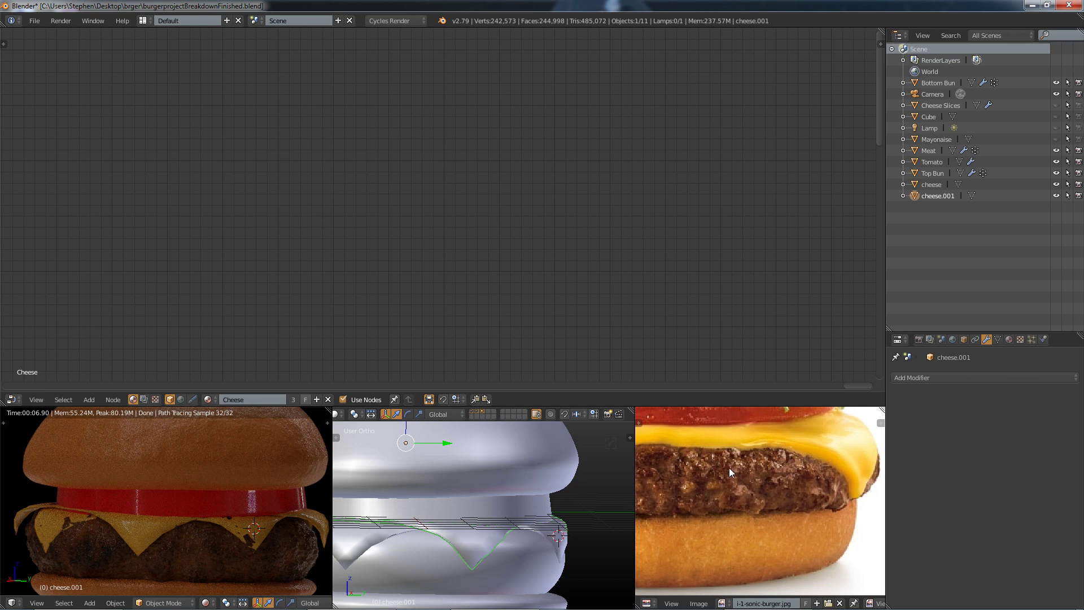
mouse_move(734, 605)
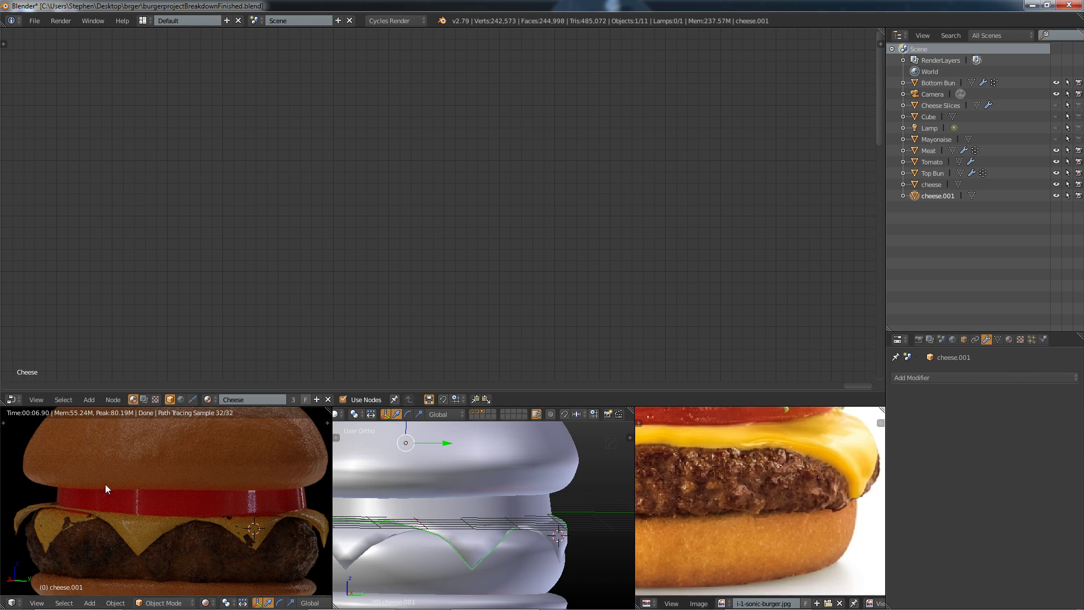
middle_click_drag(119, 531, 183, 548)
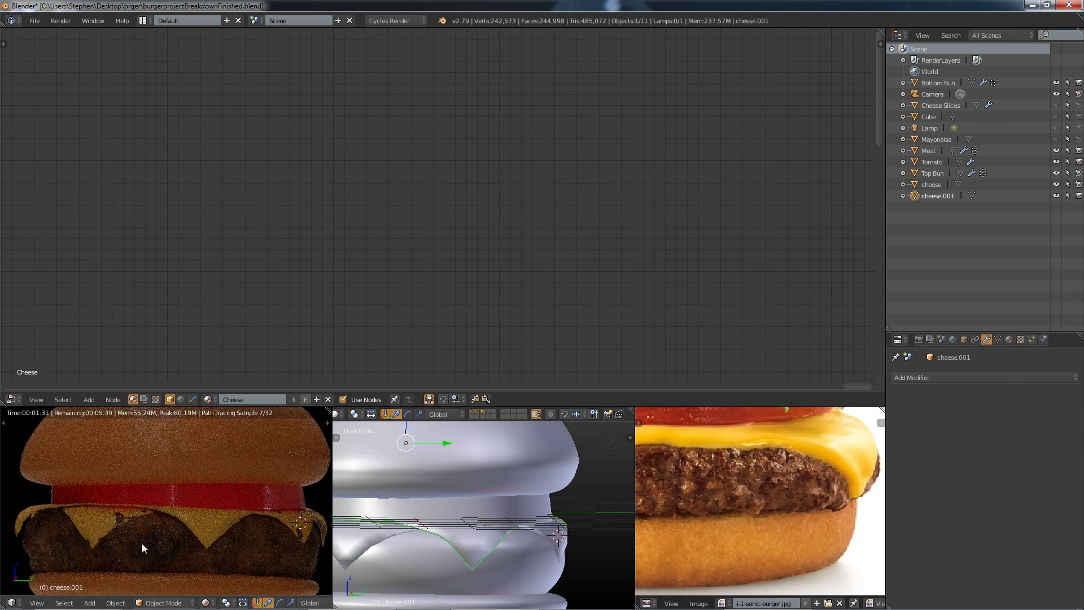